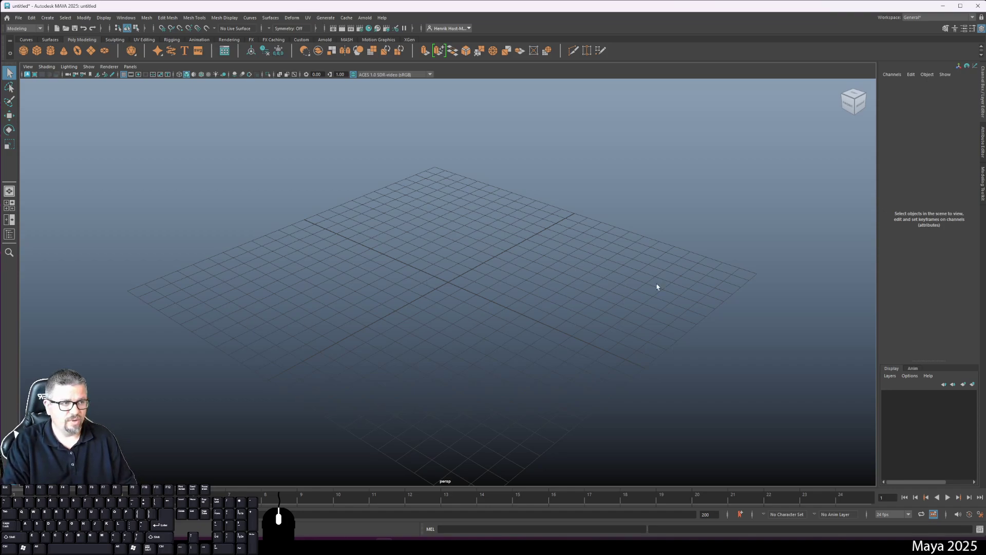
- Reset the current General workspace so the Outliner is docked, listing cameras and default sets
click(918, 19)
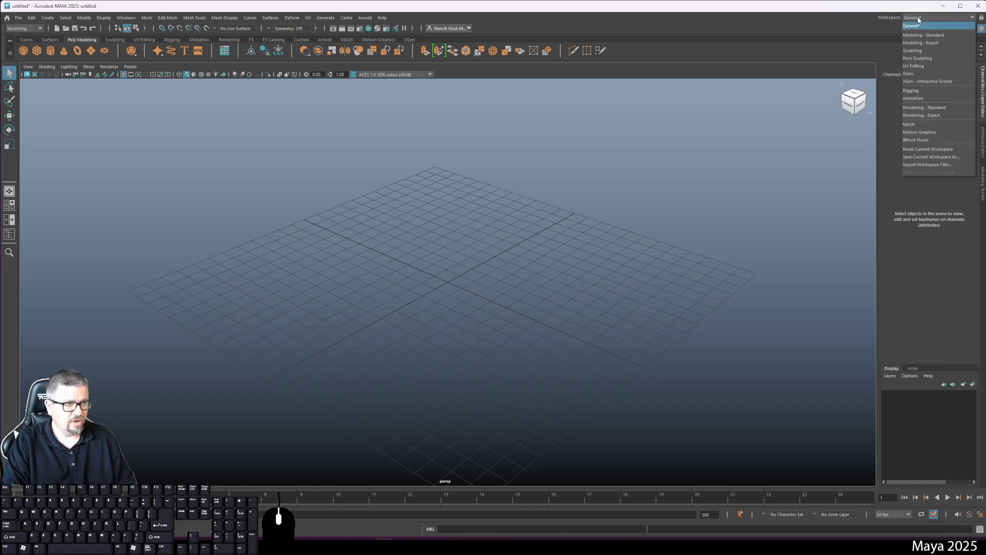
click(909, 22)
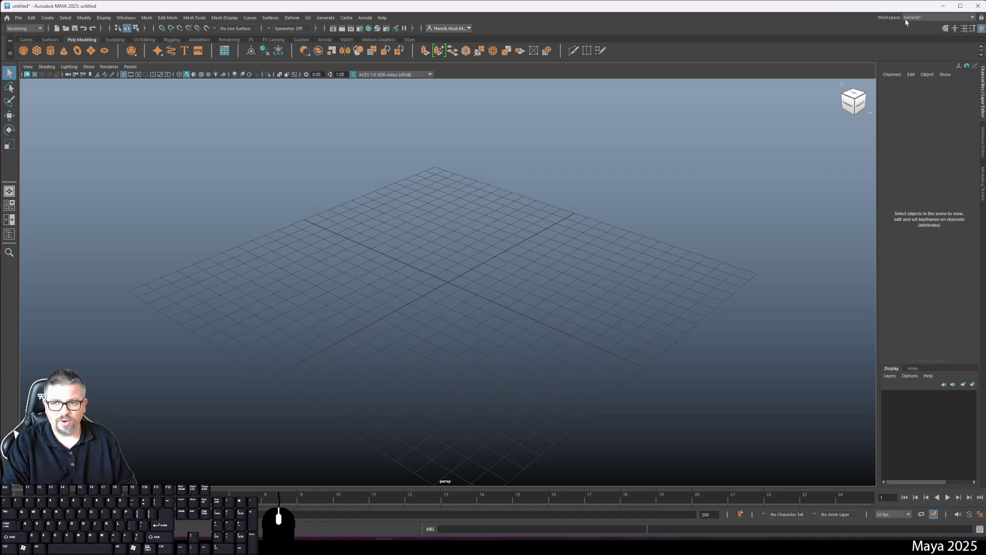
click(933, 18)
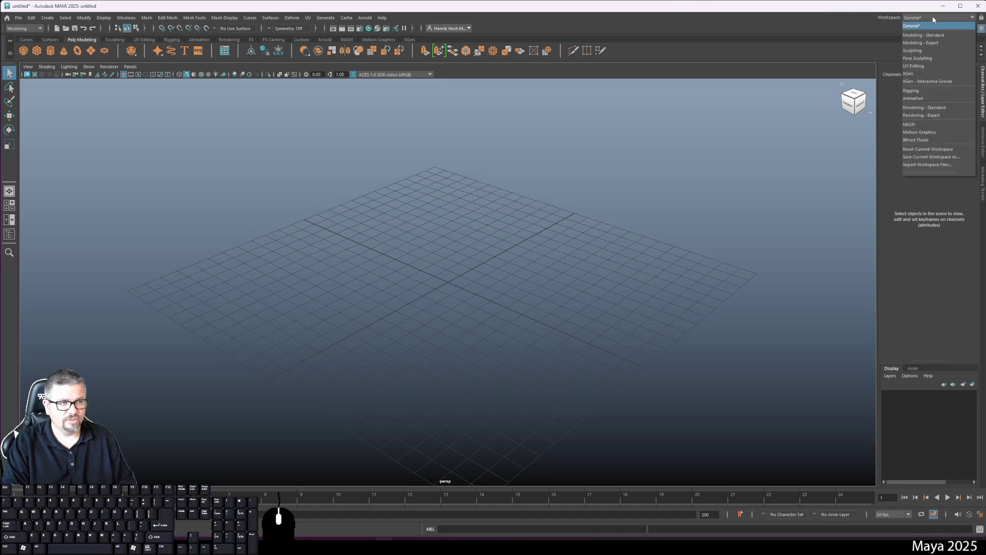
click(934, 19)
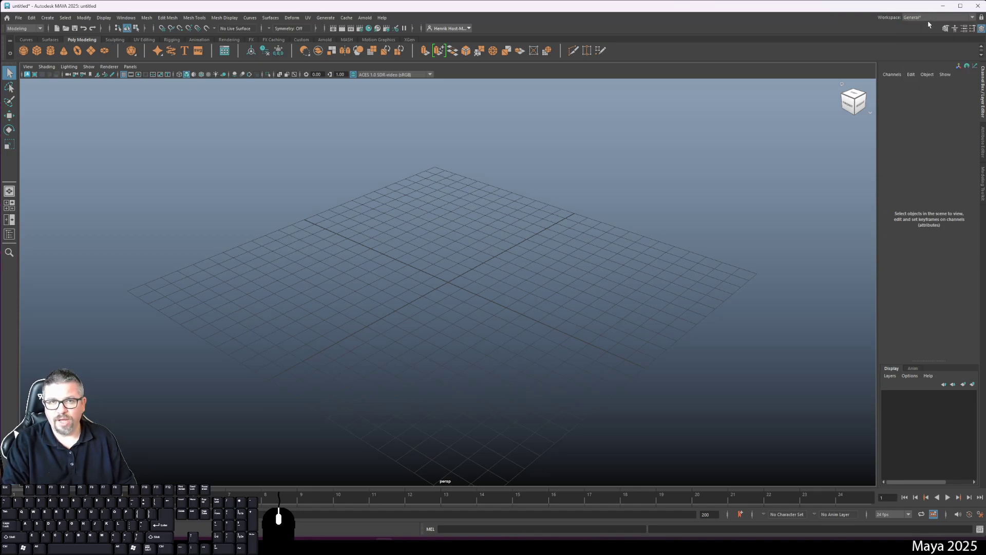
click(929, 19)
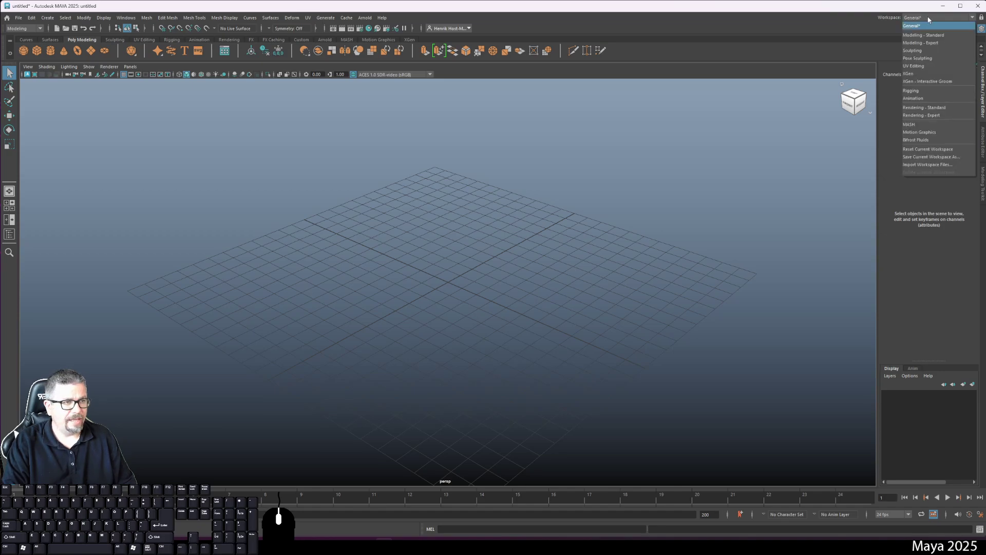
click(919, 26)
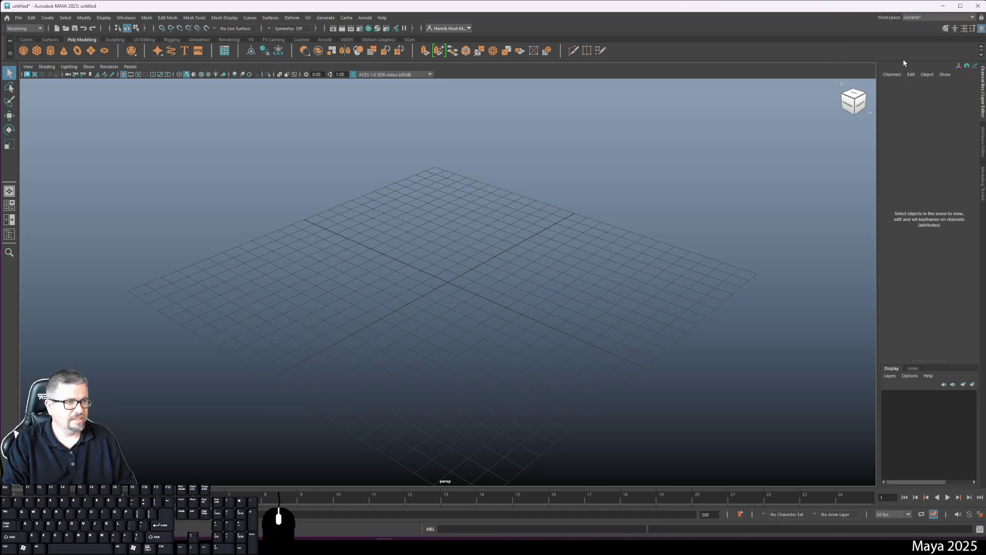
click(933, 17)
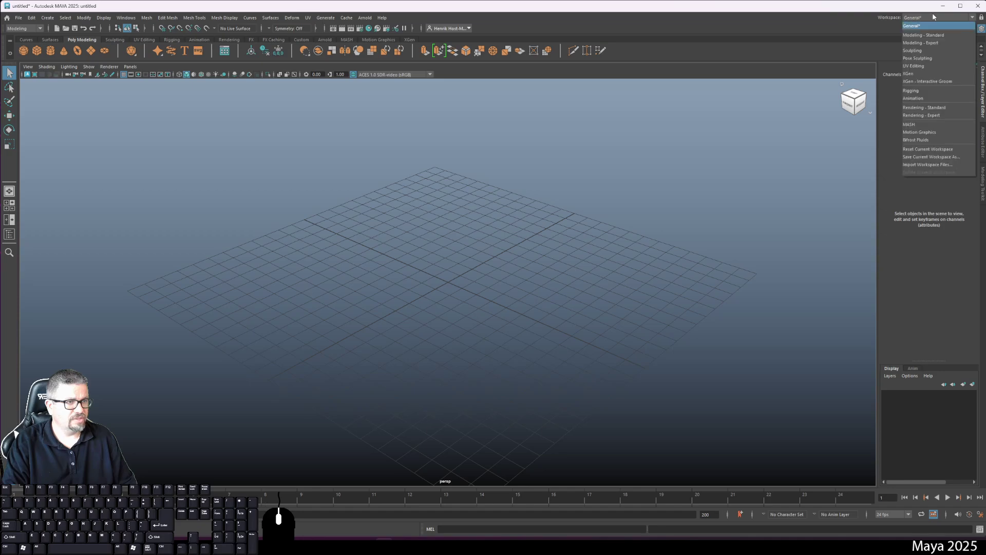
click(918, 150)
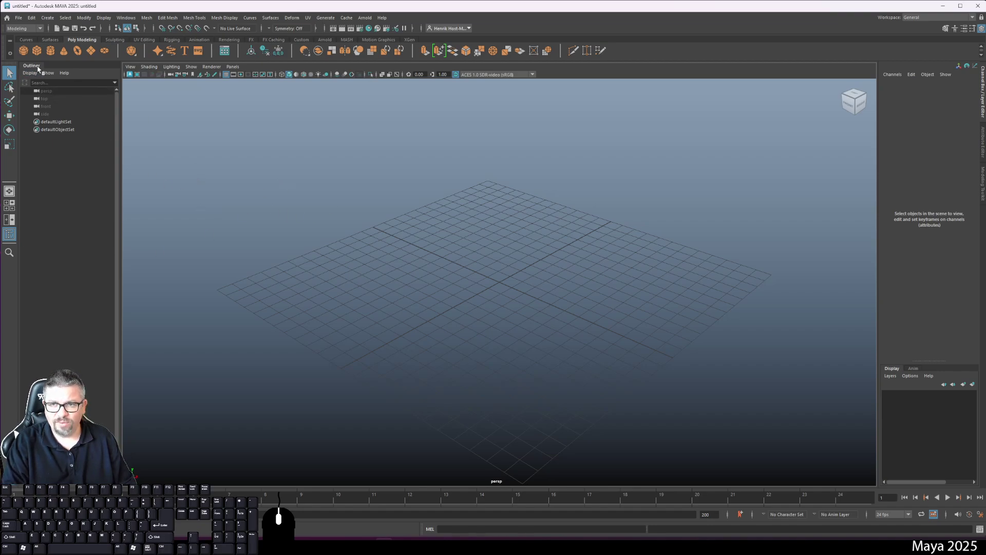
- Undock and close the Outliner, then preview the Attribute Editor and Modeling Toolkit panels
drag(37, 69, 306, 108)
click(307, 107)
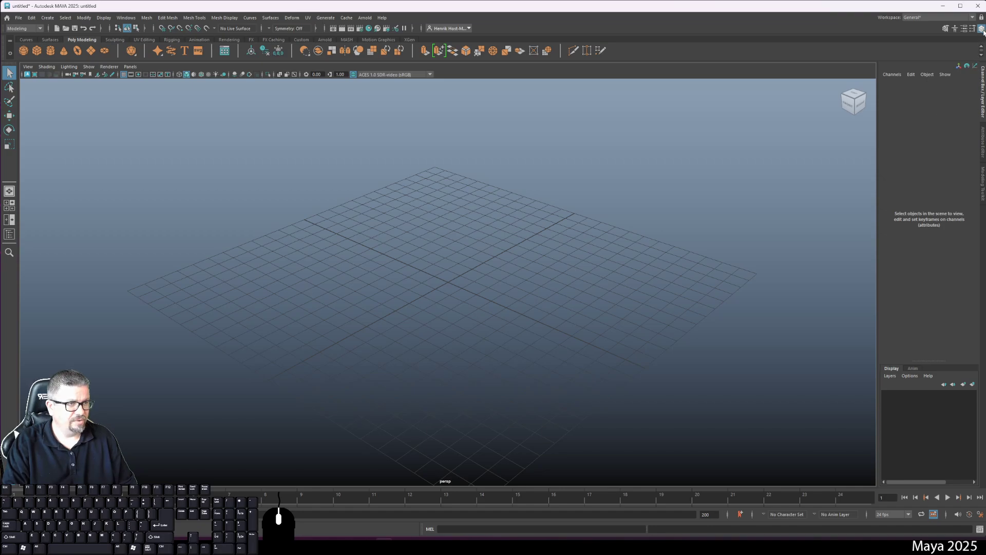
click(984, 146)
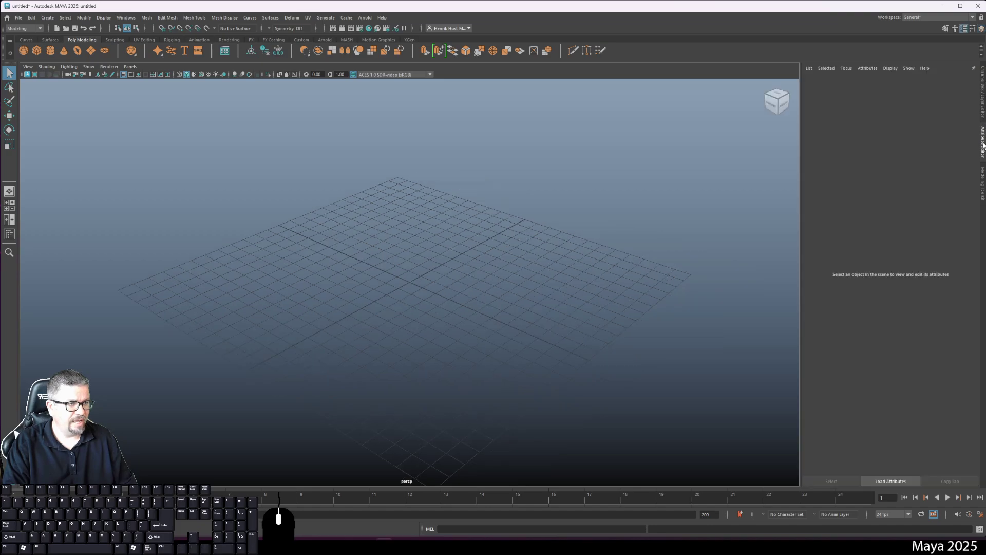
click(983, 181)
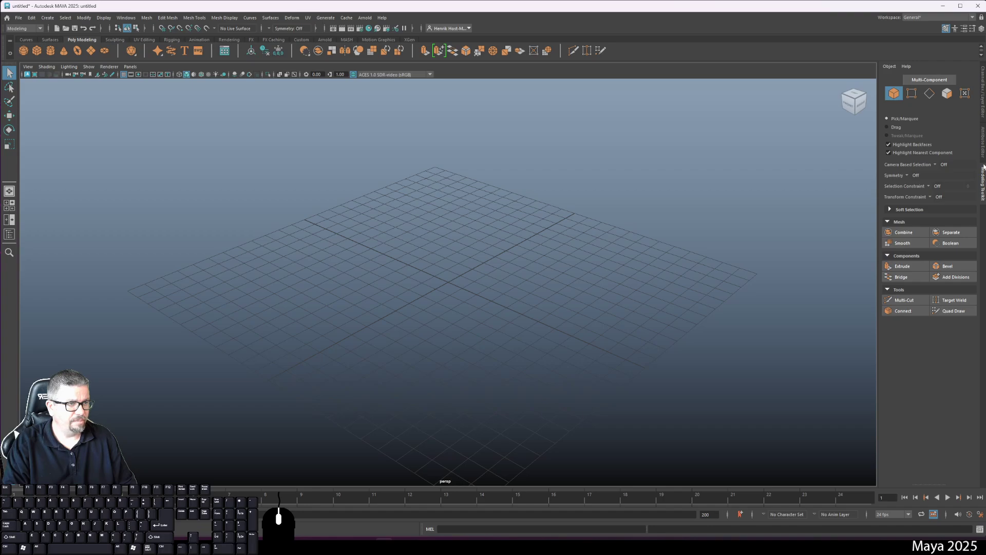
click(983, 90)
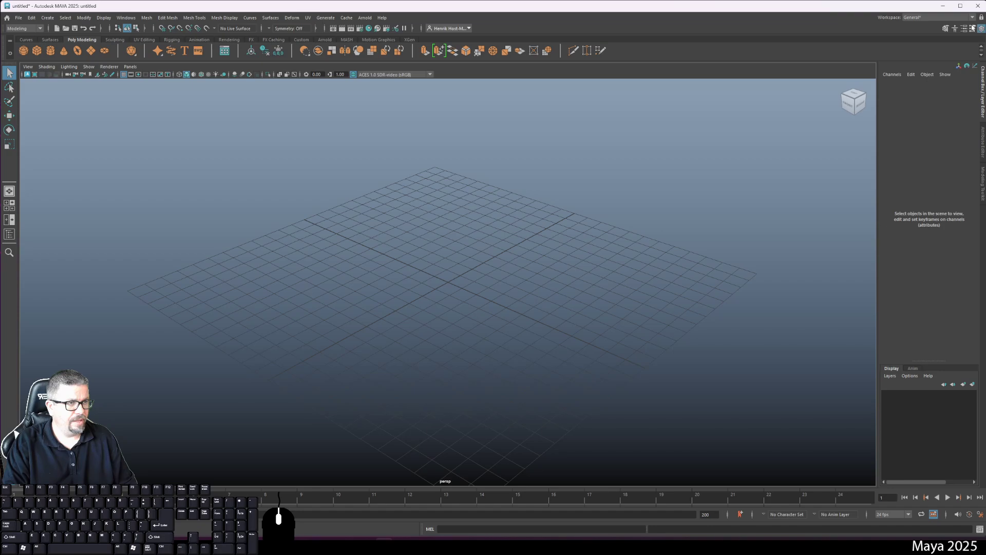
- Toggle the Attribute Editor on and off, finishing on the Channel Box and Layer Editor
click(982, 29)
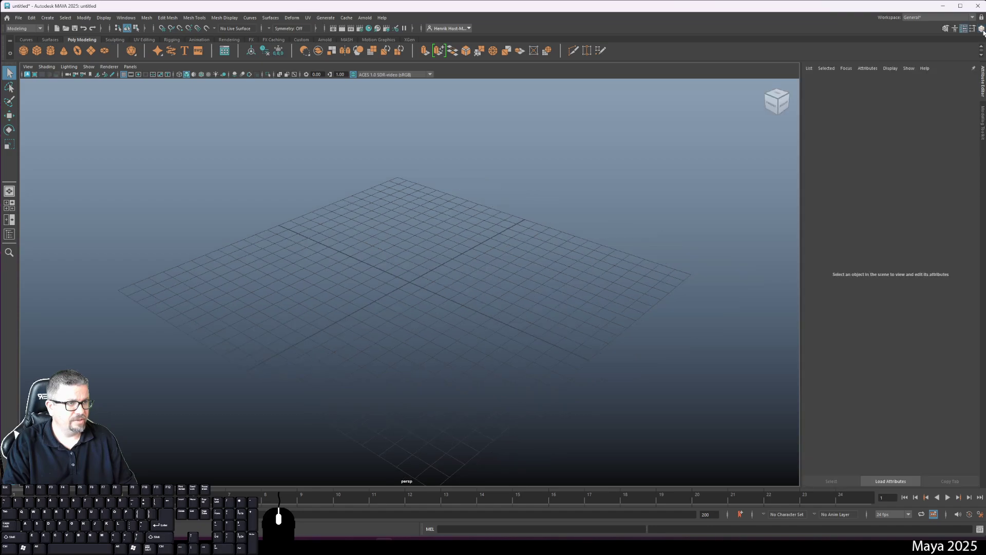
click(982, 29)
click(982, 30)
click(983, 29)
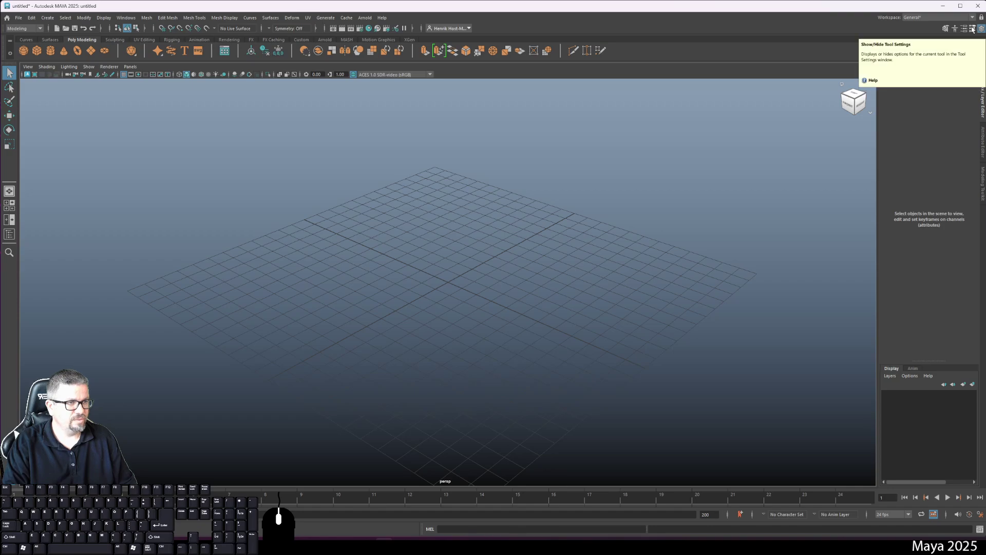
- Dock the Select Tool settings on the left side and leave that panel collapsed
click(973, 29)
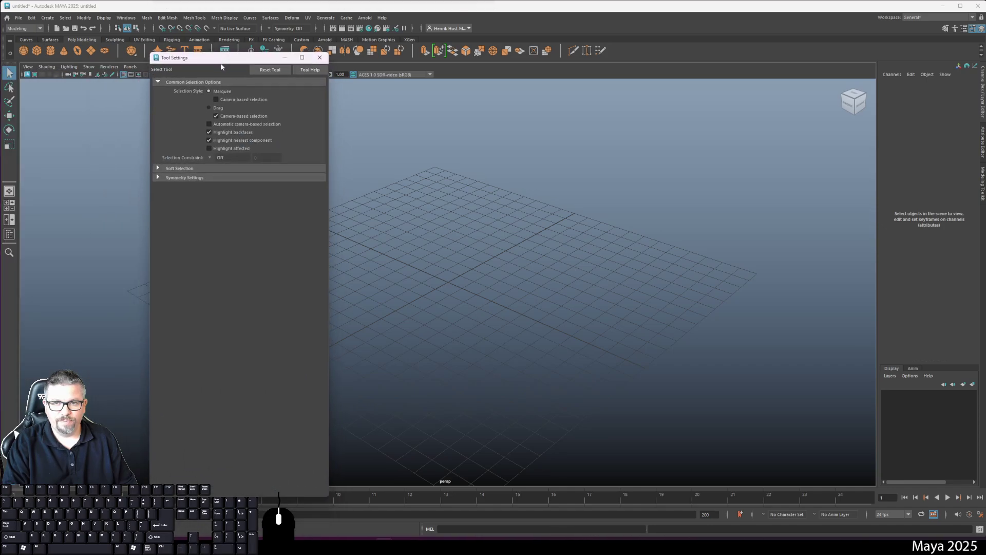
drag(210, 53, 18, 108)
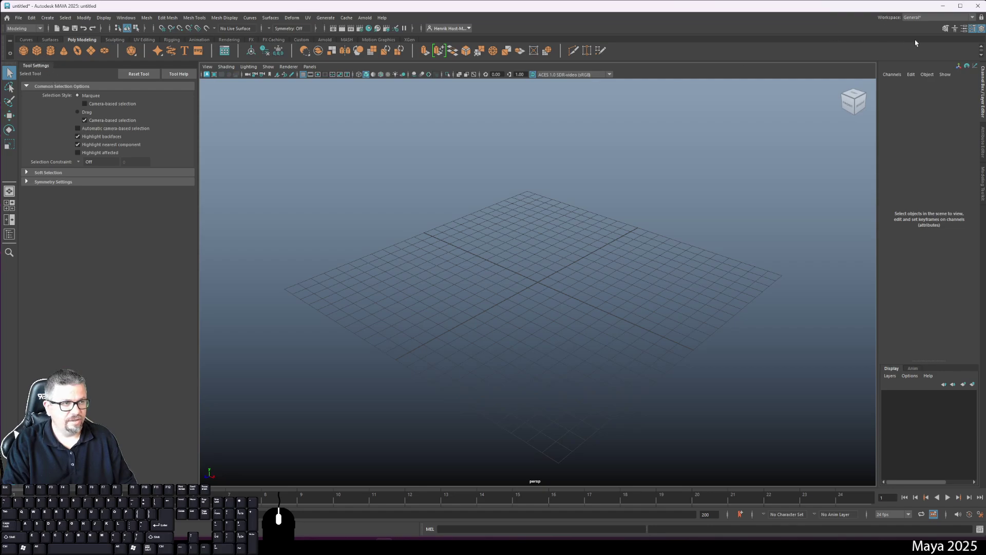
click(37, 67)
click(22, 84)
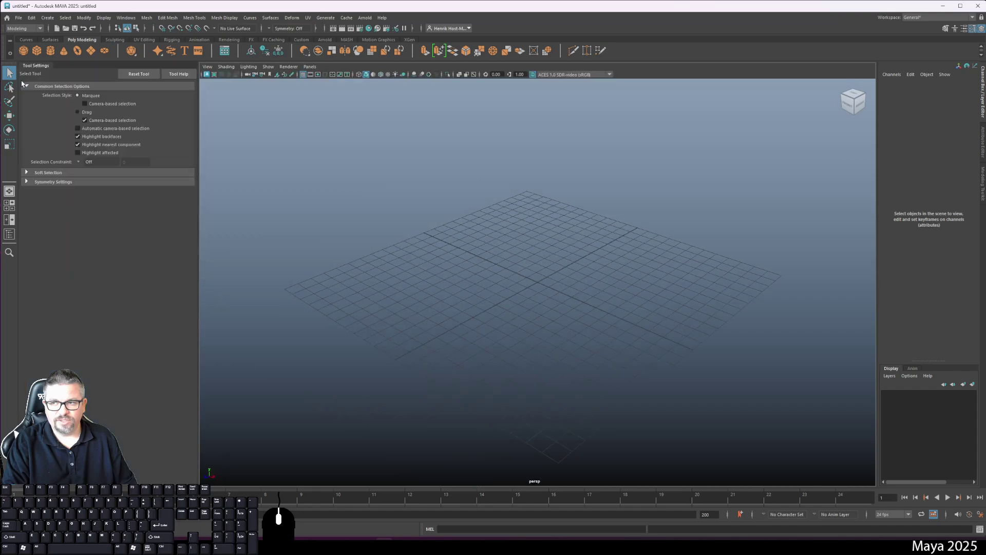
click(37, 66)
click(22, 84)
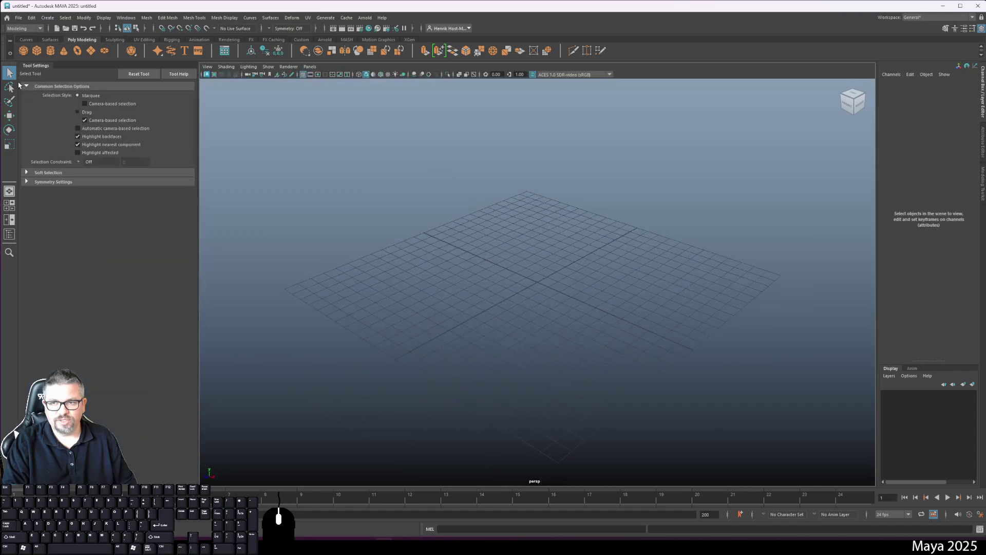
click(38, 67)
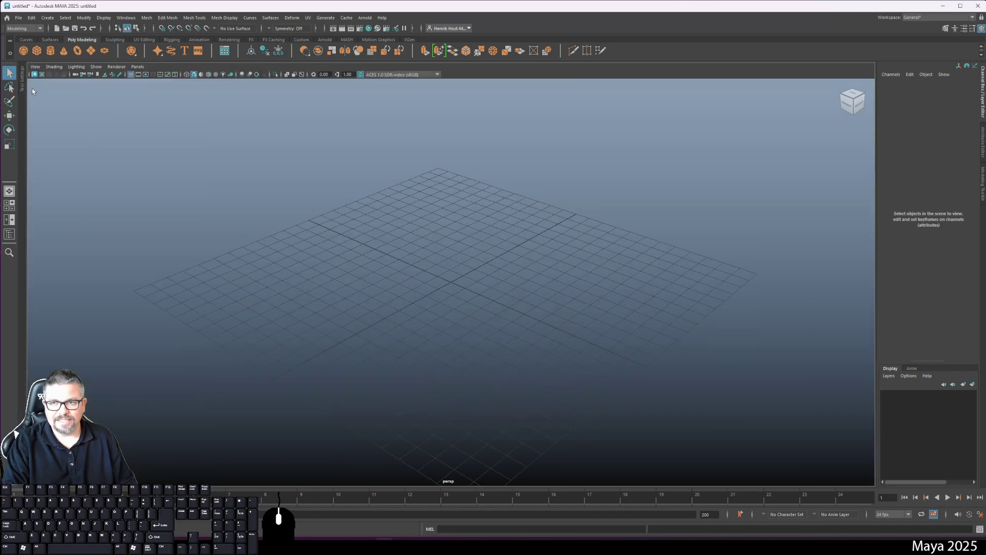
click(965, 28)
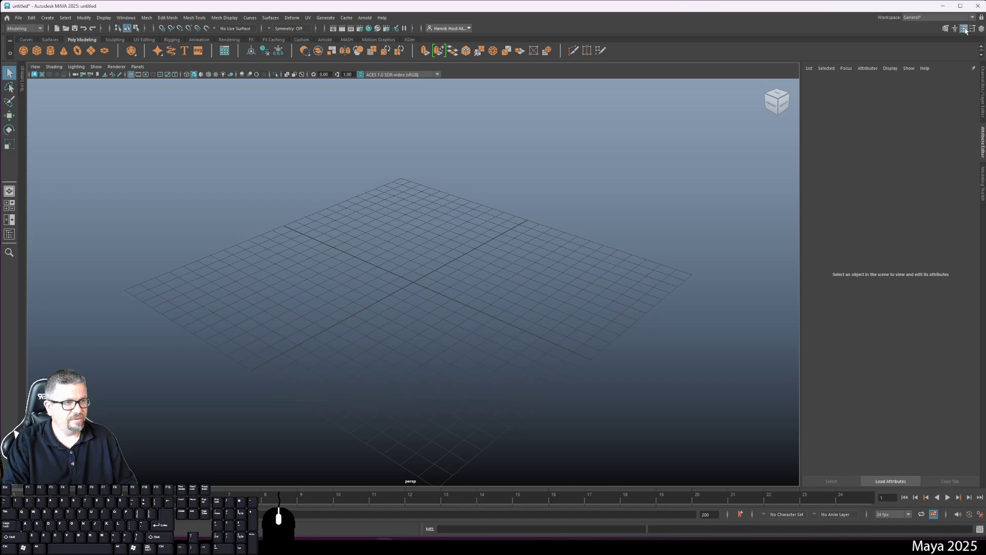
click(965, 29)
click(965, 28)
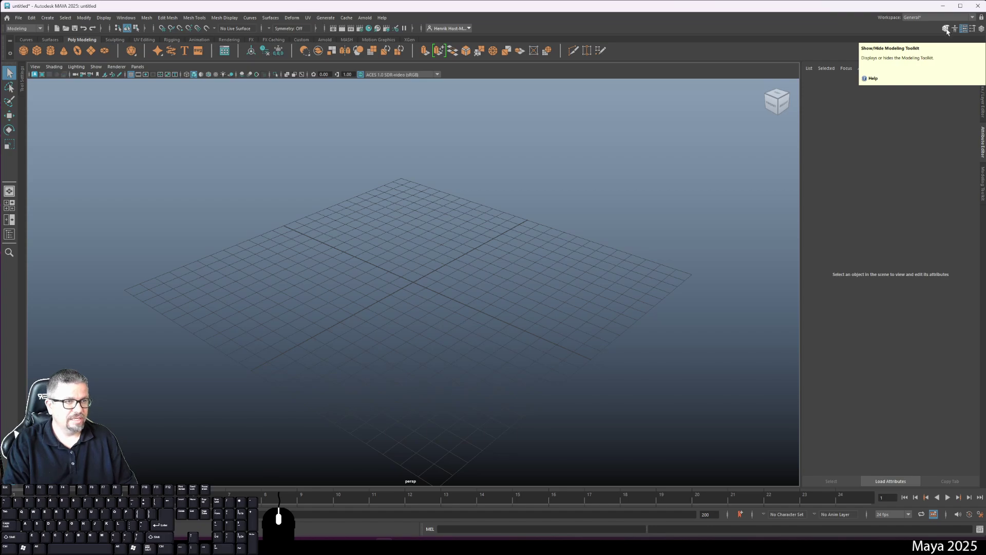
click(947, 29)
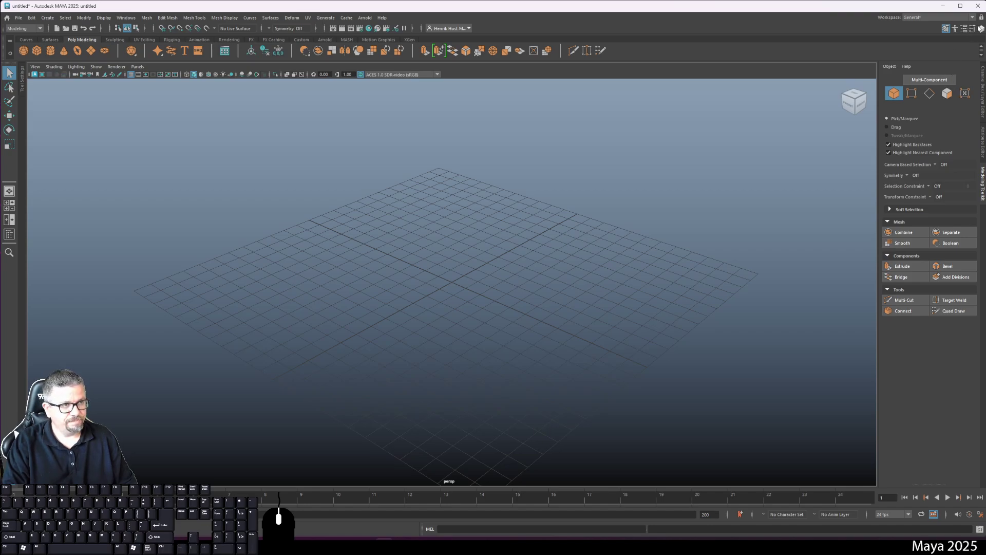
click(981, 28)
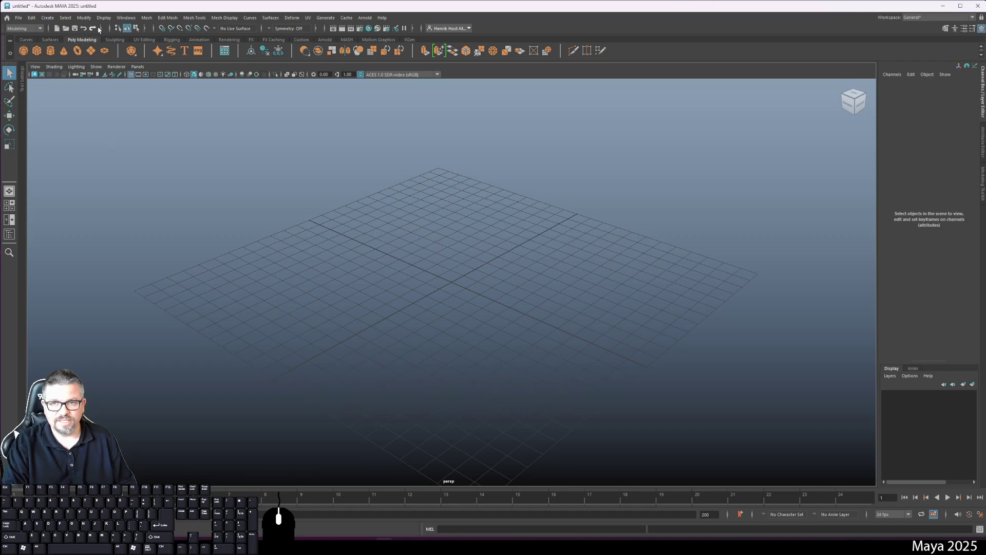
- Open the Outliner as a floating window from the Windows menu
click(126, 18)
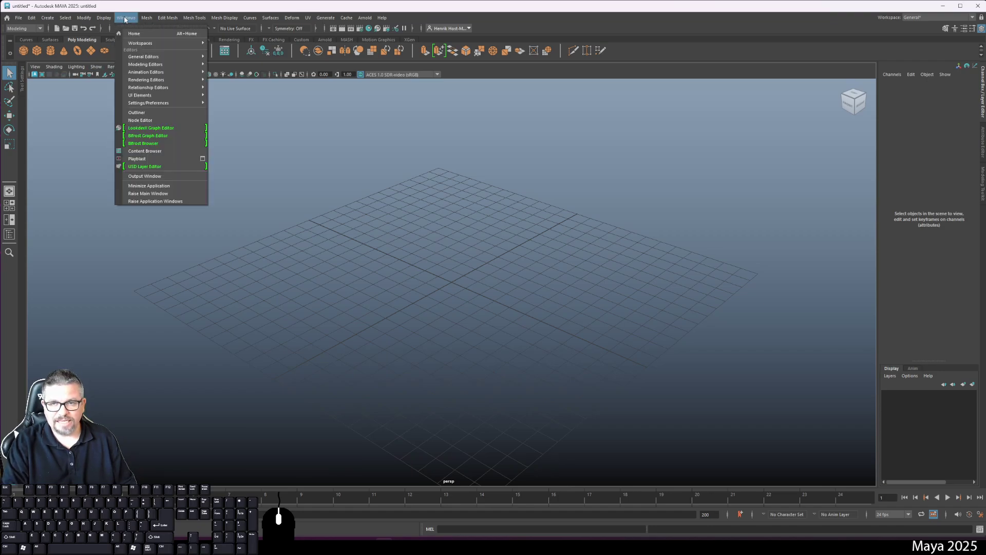
click(126, 19)
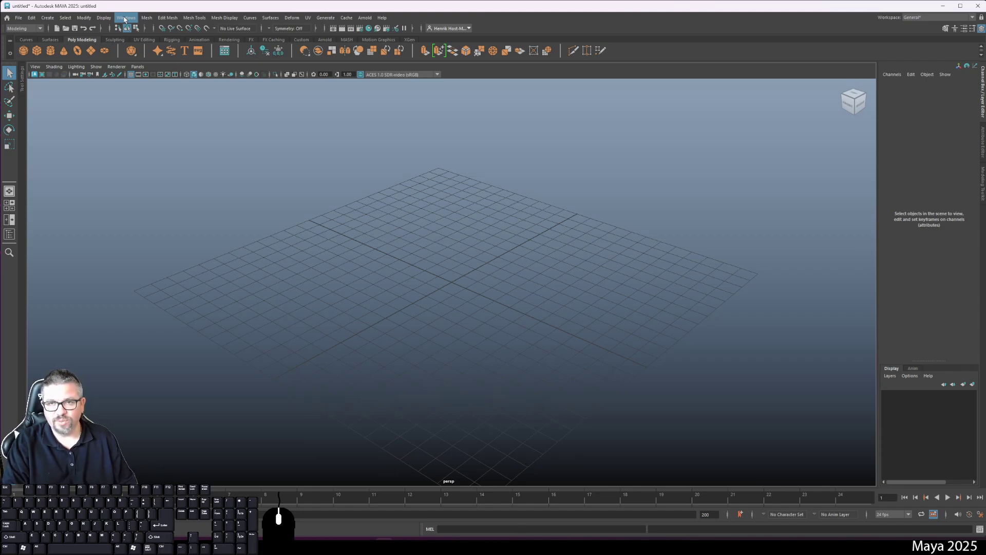
click(125, 20)
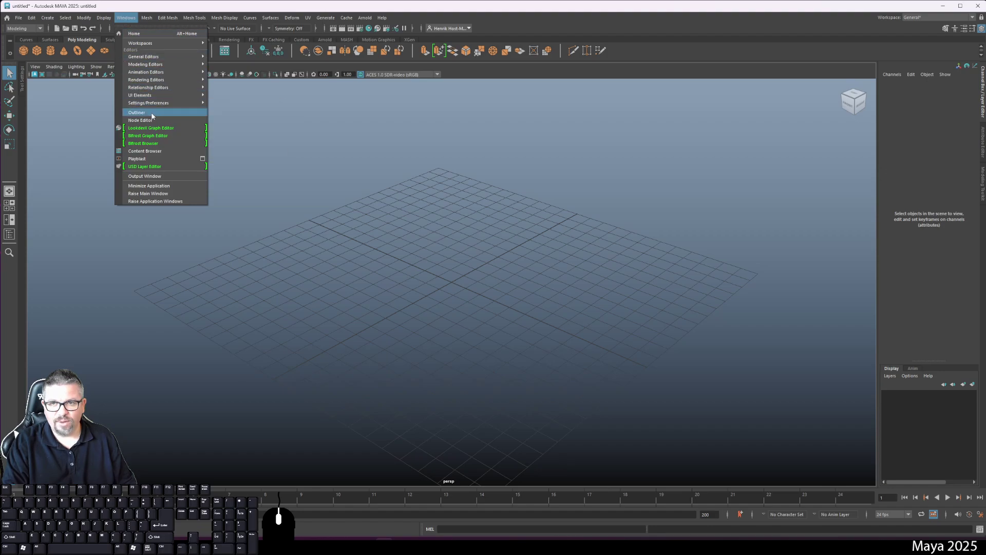
click(125, 19)
click(125, 19)
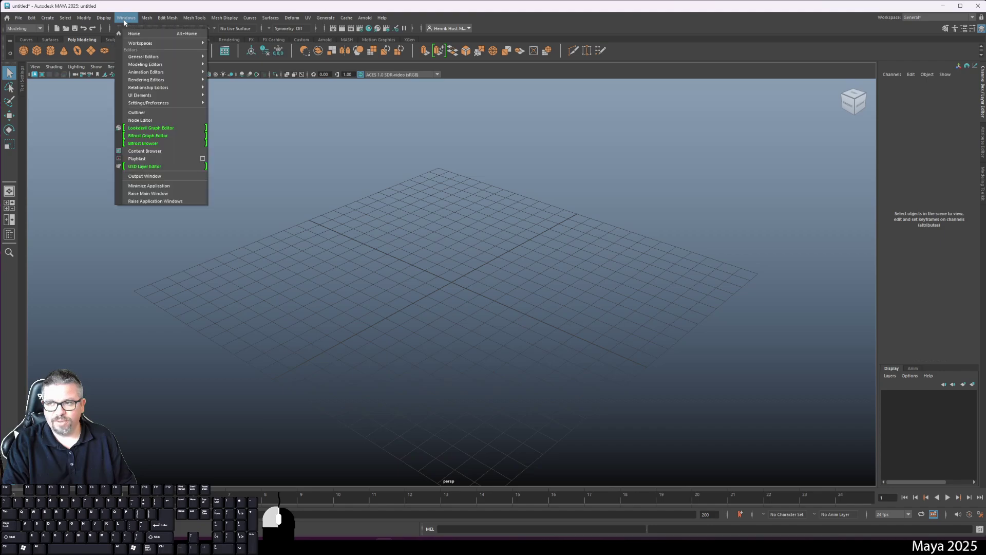
click(150, 112)
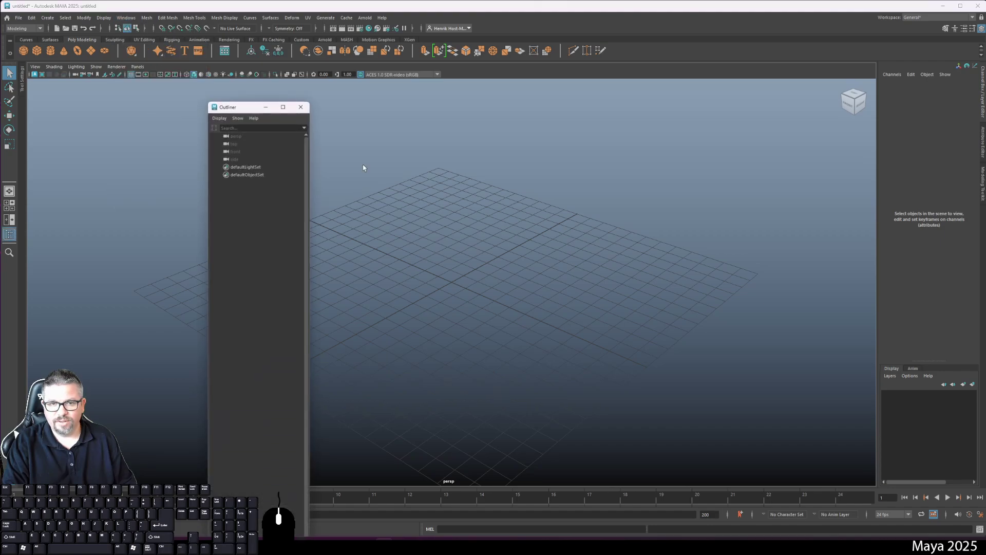
drag(238, 108, 20, 101)
- Dock the Outliner as a tab before Tool Settings and switch back to it
double_click(10, 72)
drag(83, 98, 72, 67)
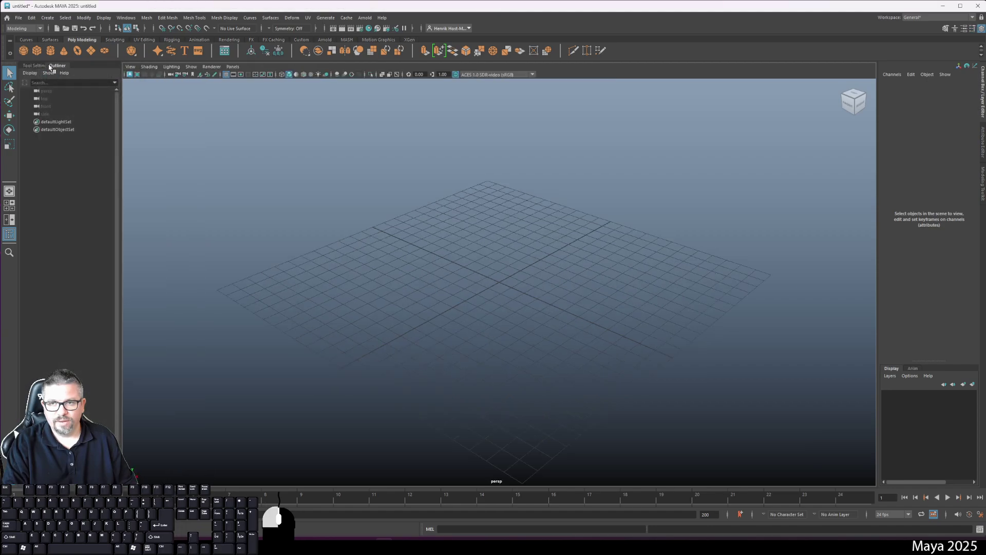
drag(47, 67, 28, 67)
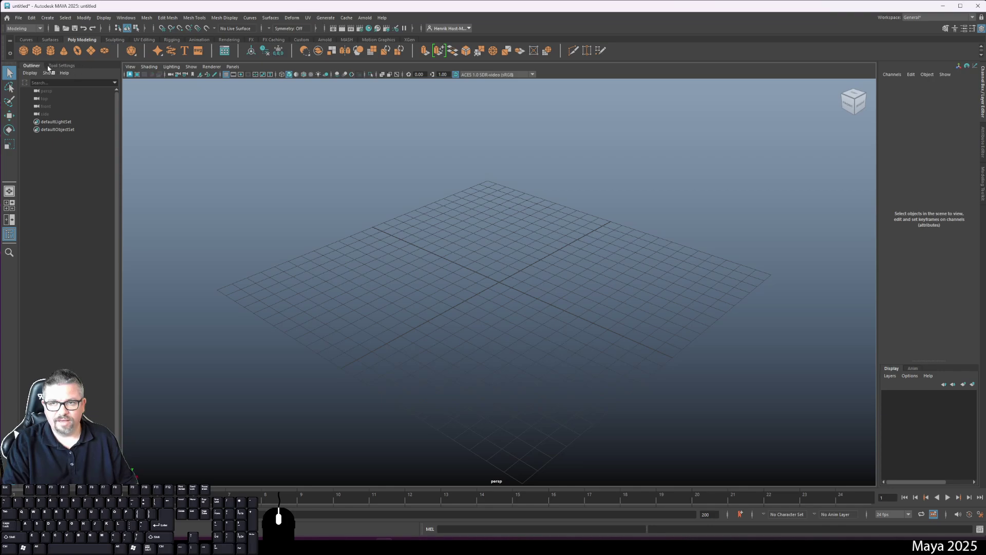
click(52, 66)
click(36, 67)
click(61, 67)
click(36, 67)
click(63, 67)
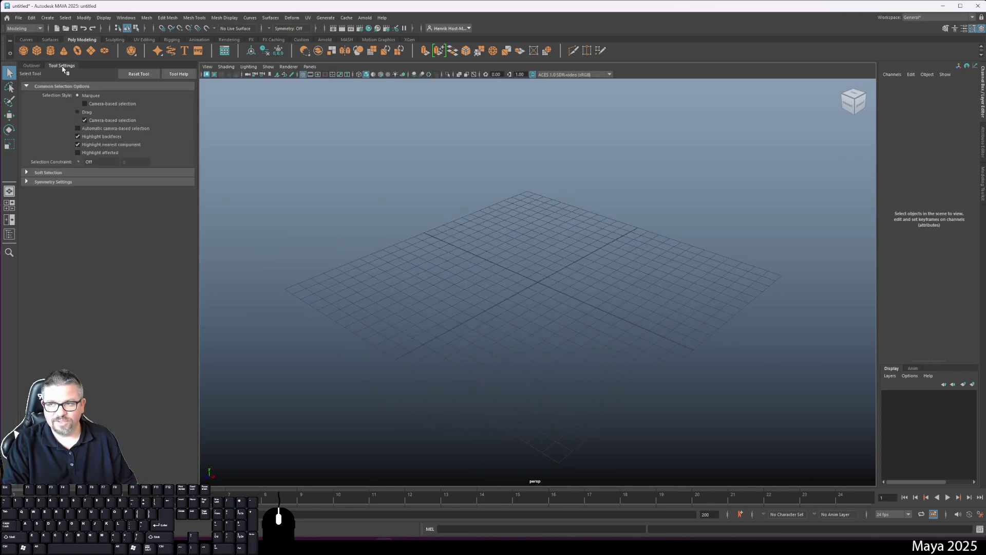
click(34, 67)
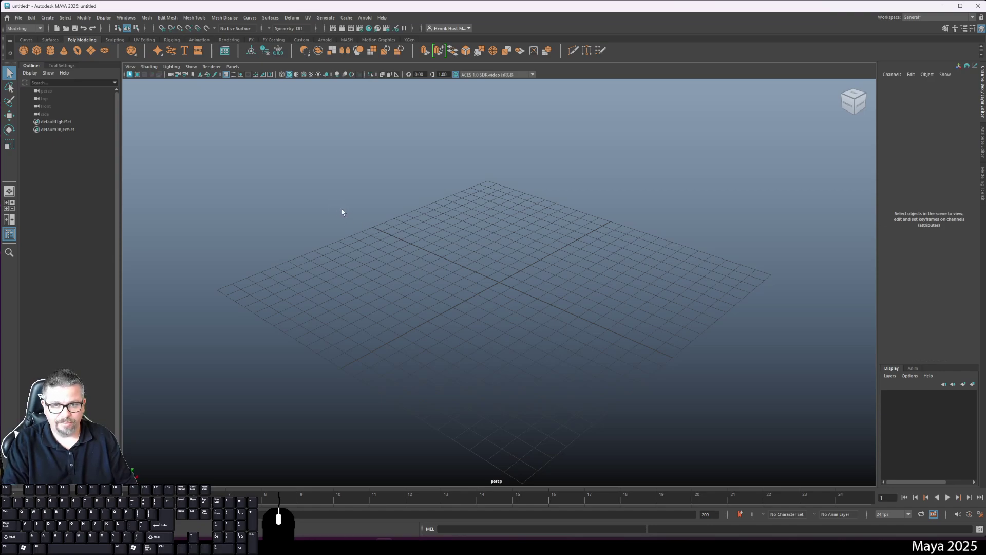
- Select defaultObjectSet and defaultLightSet in the Outliner, then clear the selection
click(64, 128)
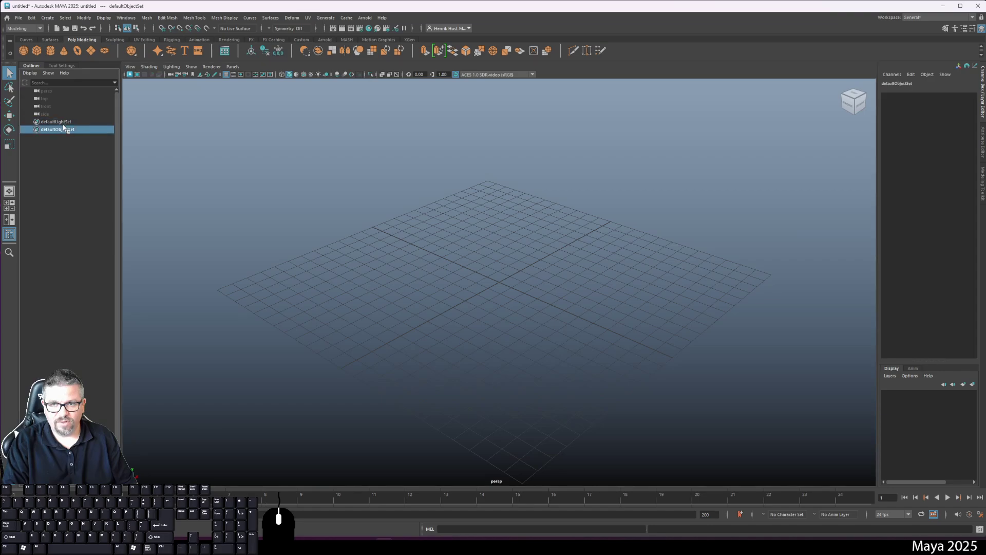
click(63, 122)
click(66, 129)
click(62, 121)
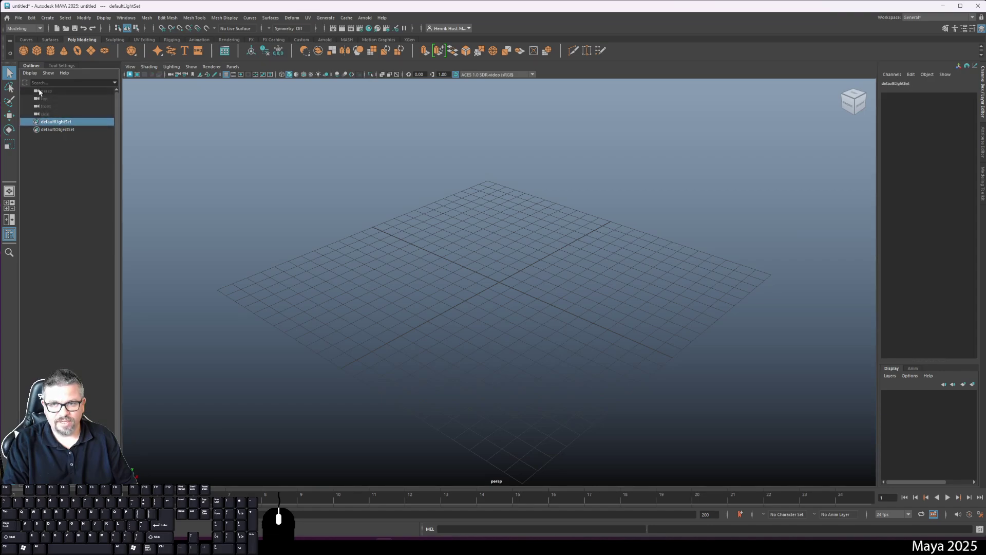
click(221, 149)
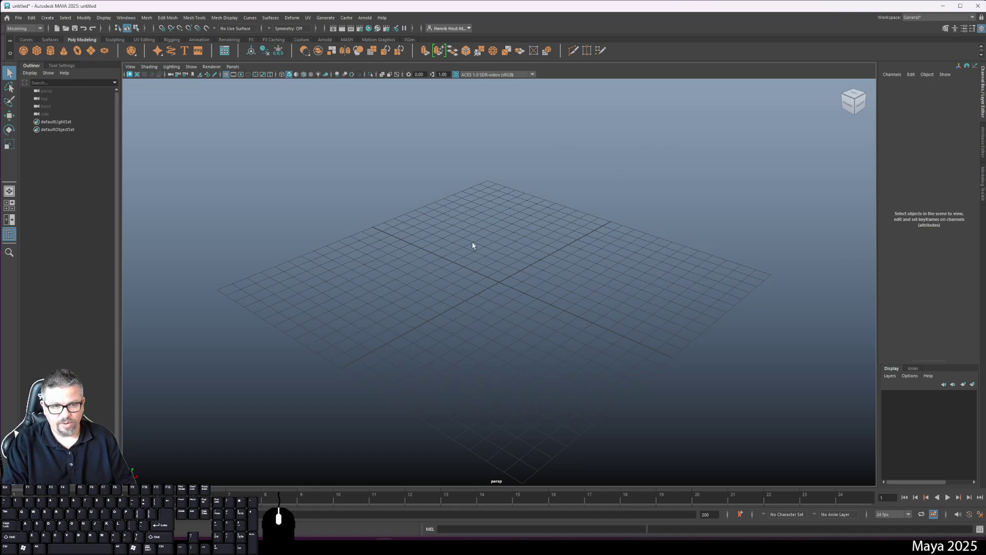
- Try four-view, single and two-pane layouts, then return to single perspective with Tool Settings collapsed
key(space)
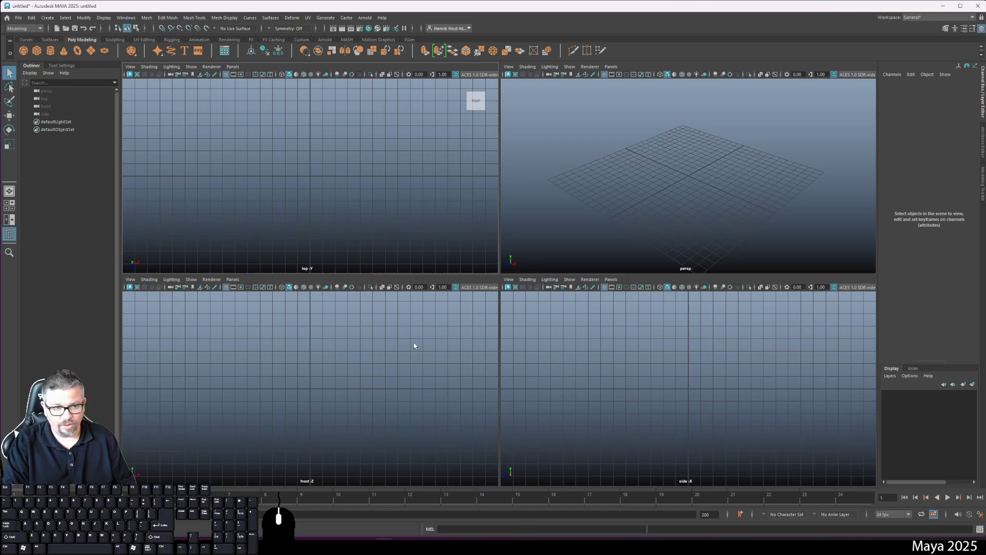
click(9, 205)
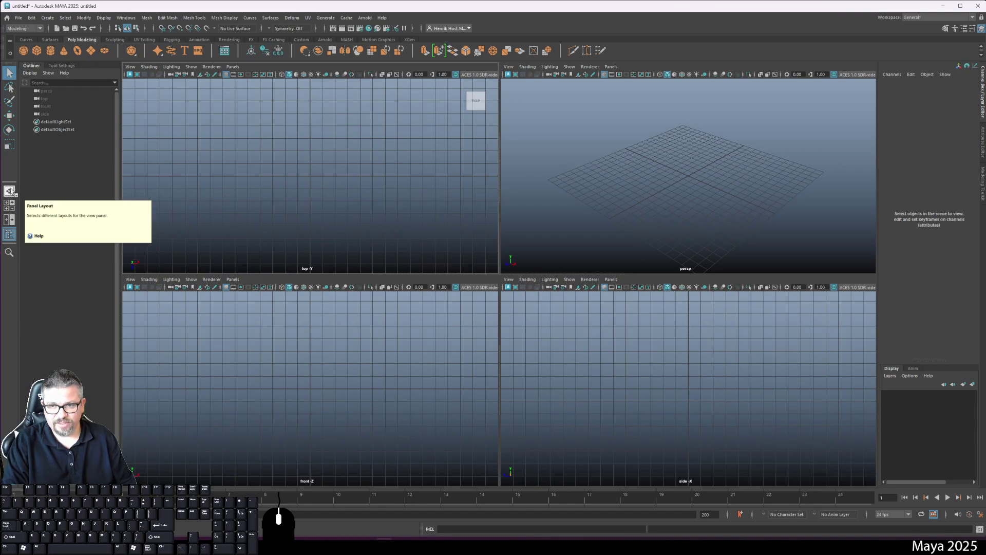
click(10, 191)
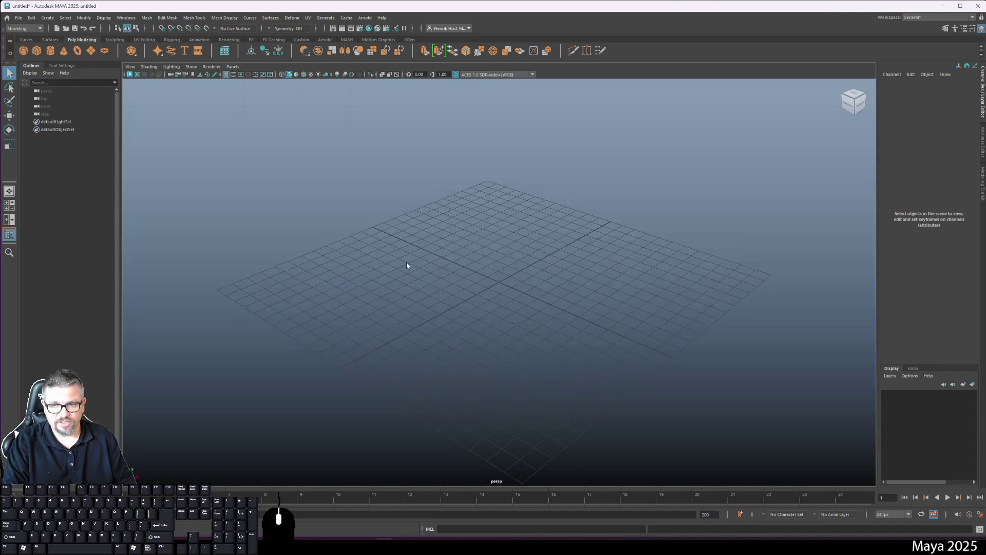
click(10, 206)
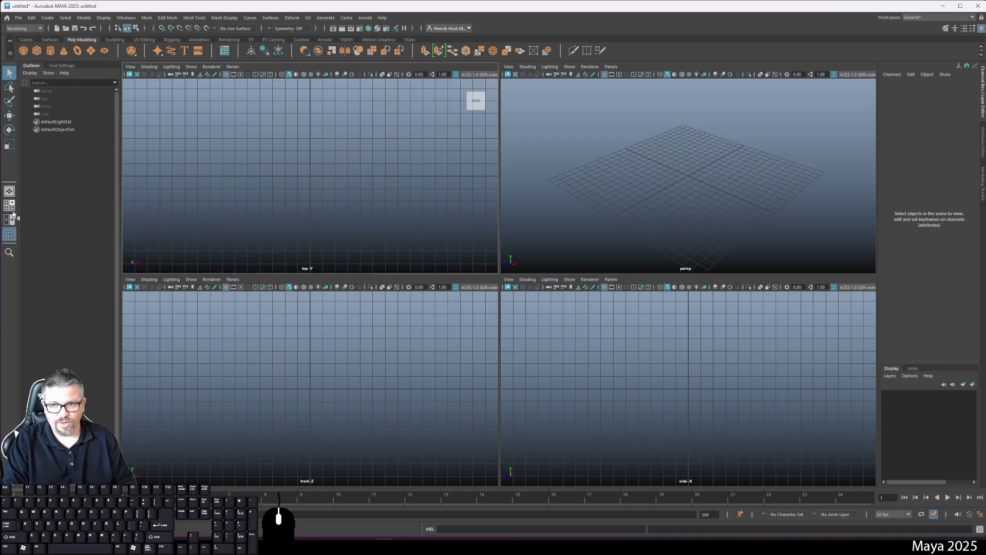
click(12, 220)
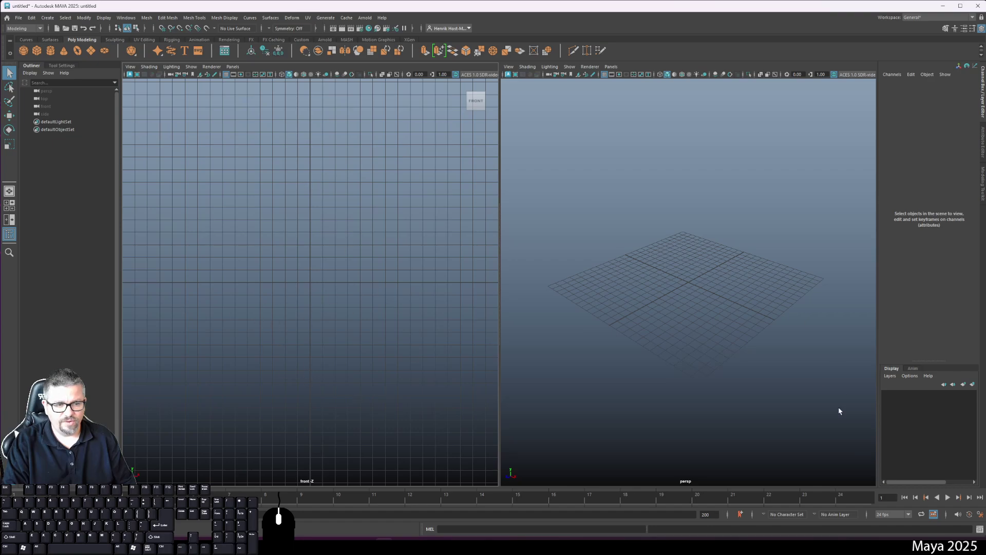
click(10, 236)
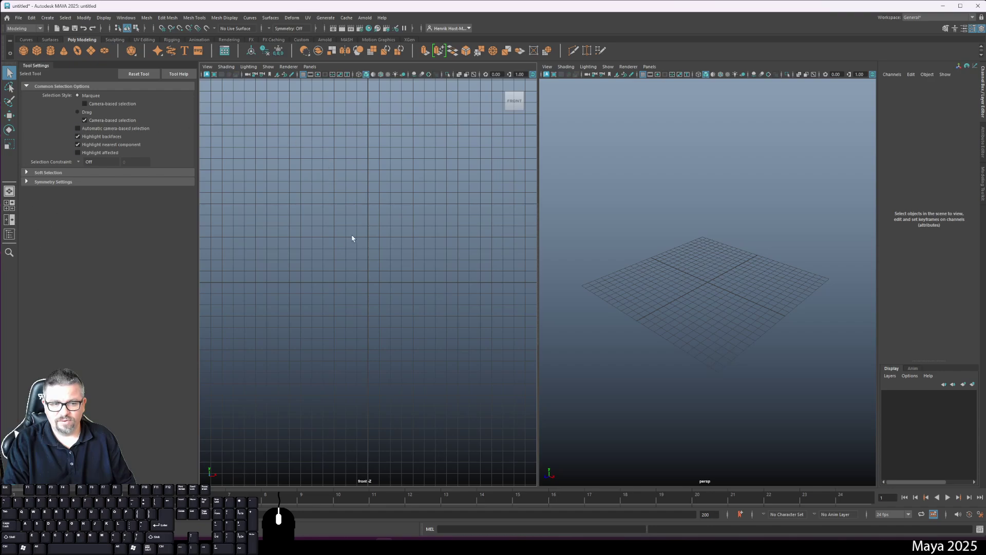
click(9, 191)
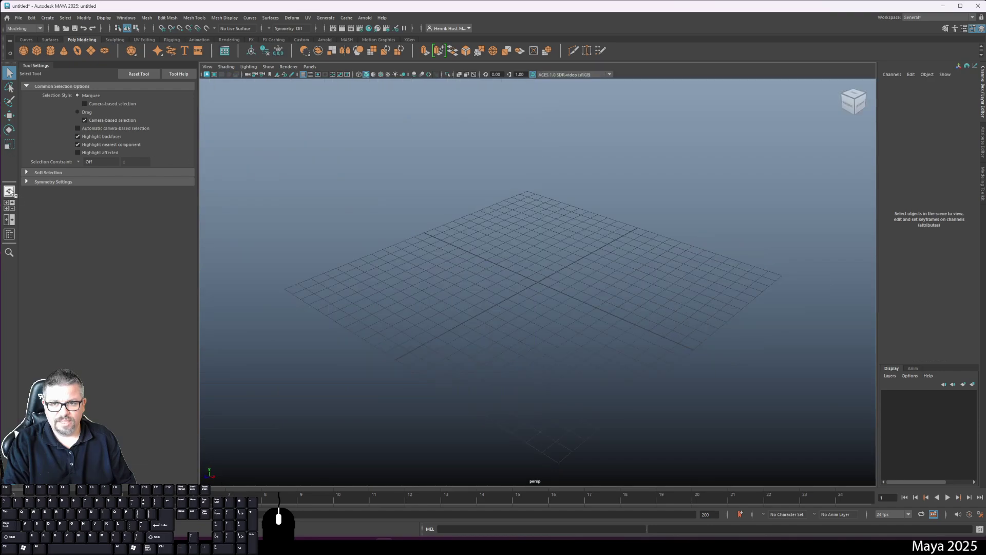
click(40, 66)
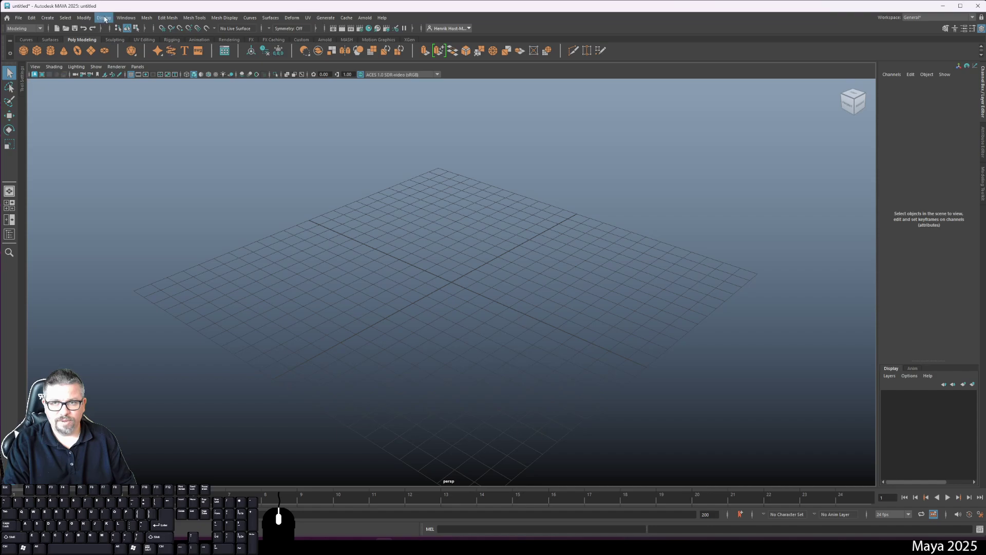
- Reopen the docked Outliner from the Windows menu beside the single perspective view
click(126, 18)
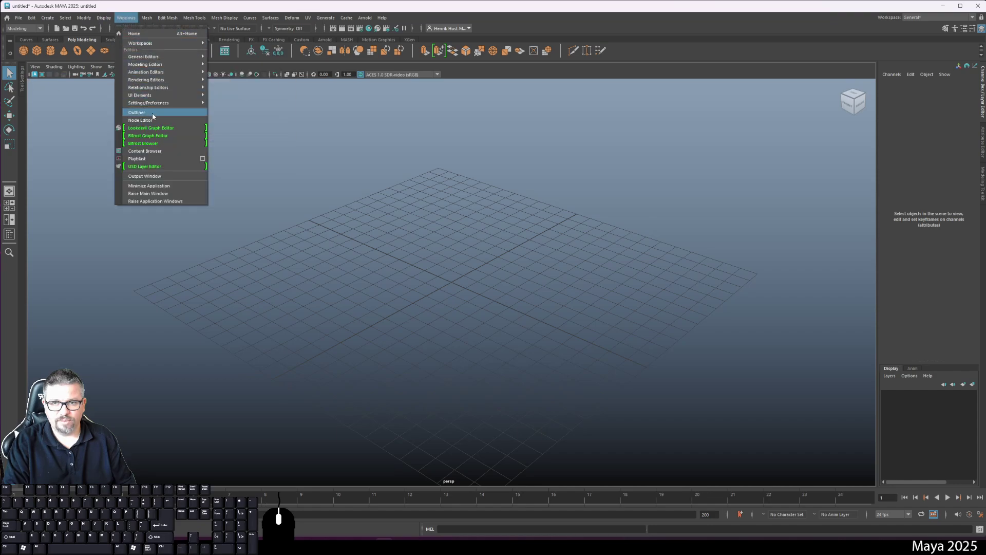
click(137, 112)
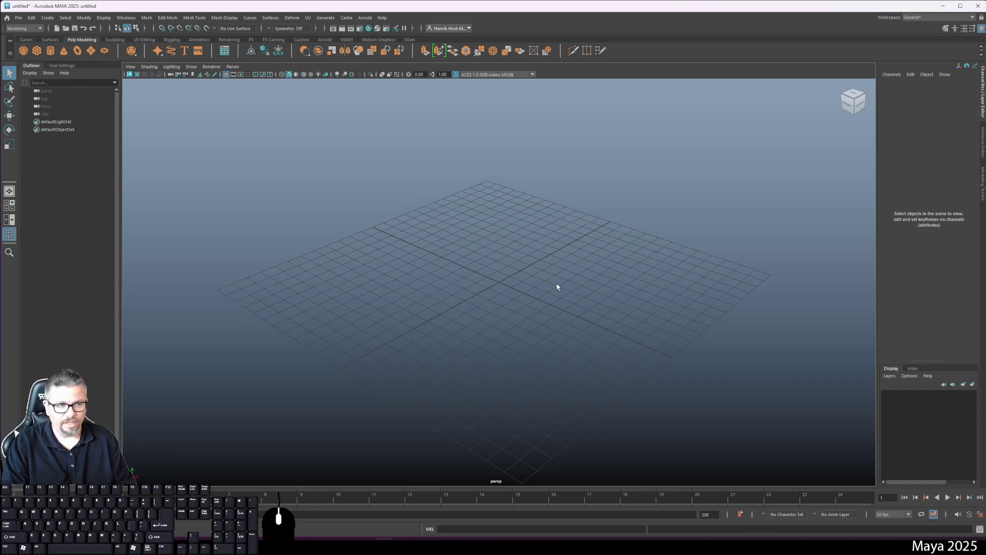
click(315, 193)
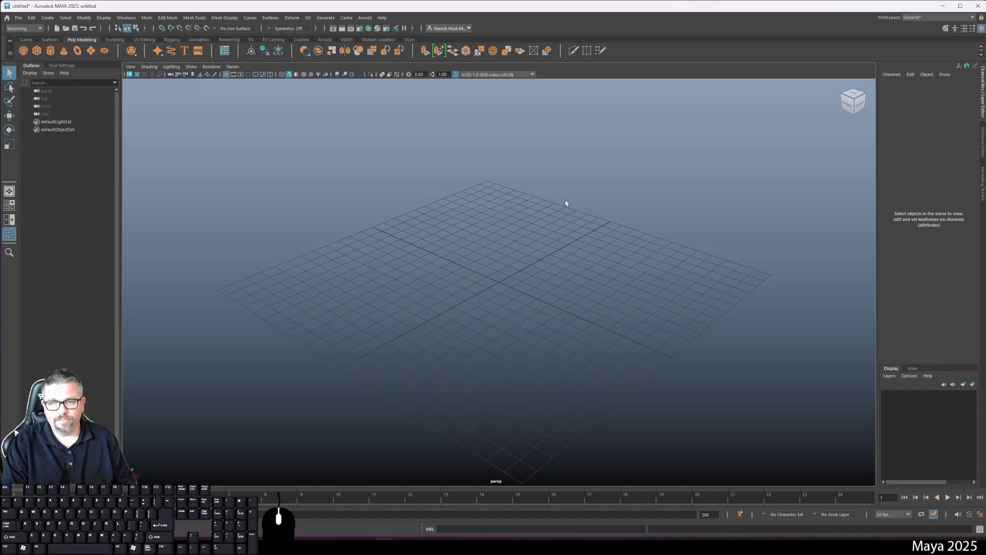
click(39, 29)
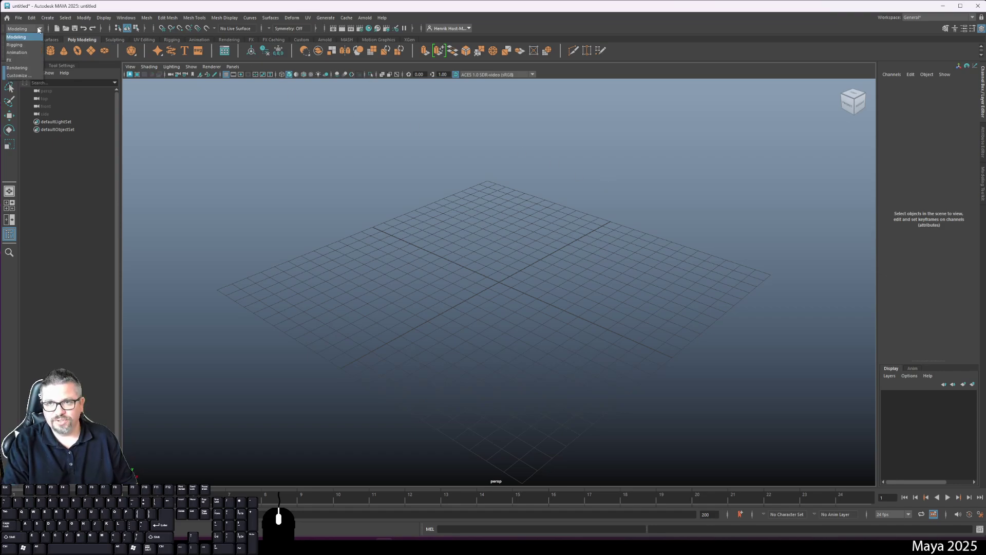
click(29, 37)
click(39, 29)
click(26, 45)
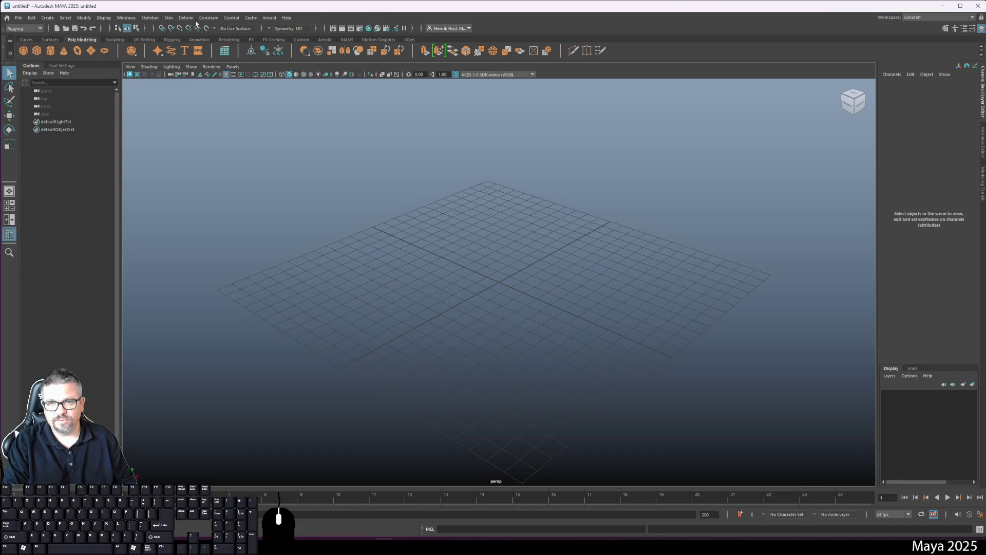
click(39, 29)
click(27, 53)
click(33, 28)
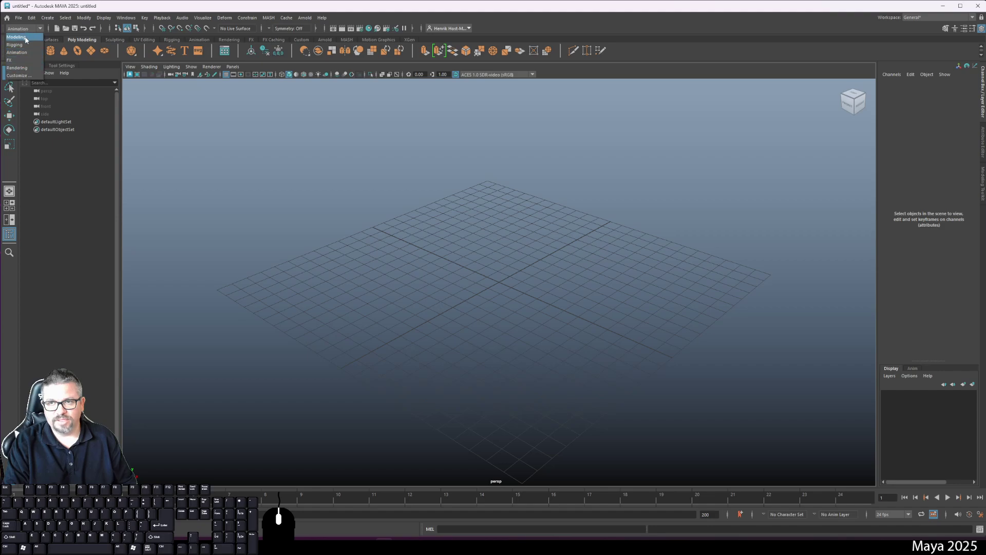
click(25, 38)
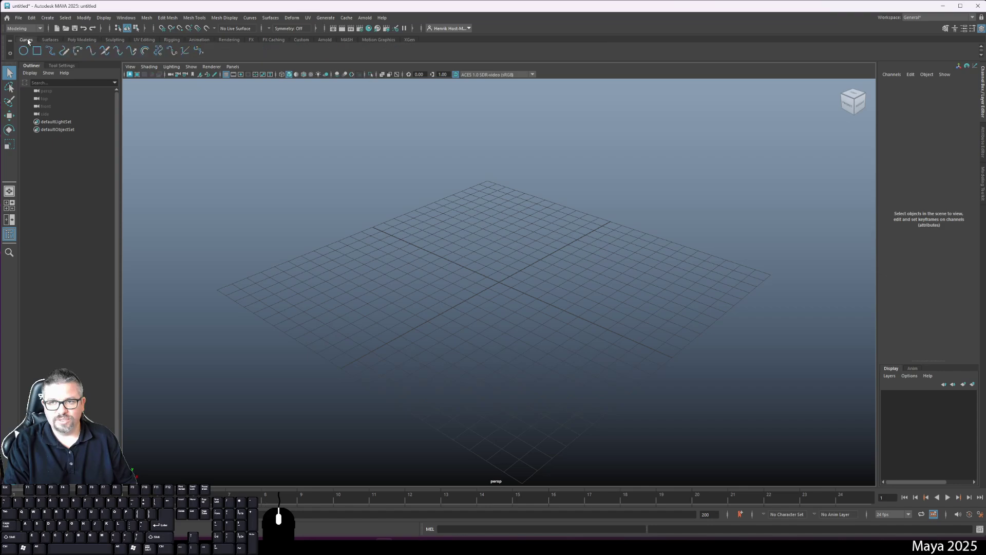
click(113, 40)
click(143, 40)
click(174, 40)
click(199, 40)
click(229, 40)
click(274, 40)
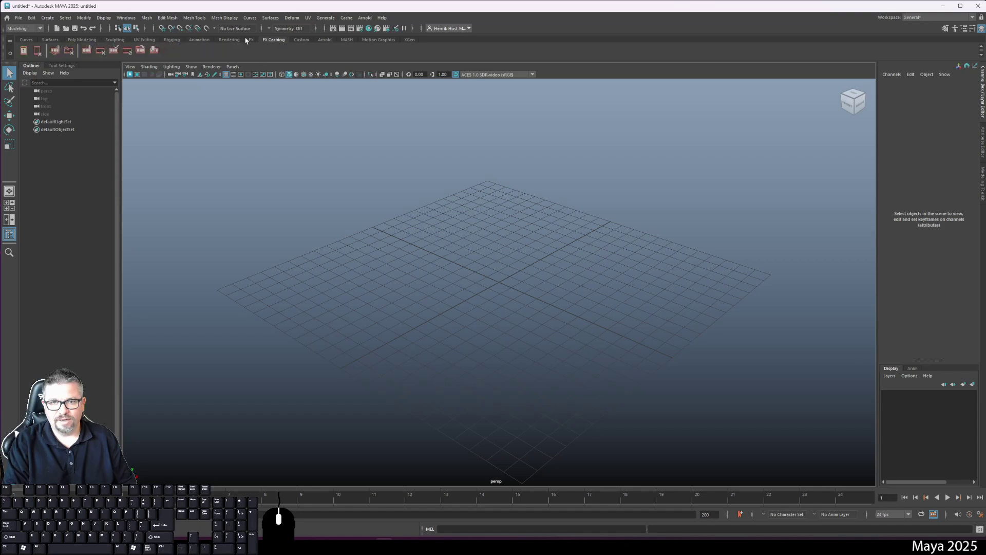
click(82, 40)
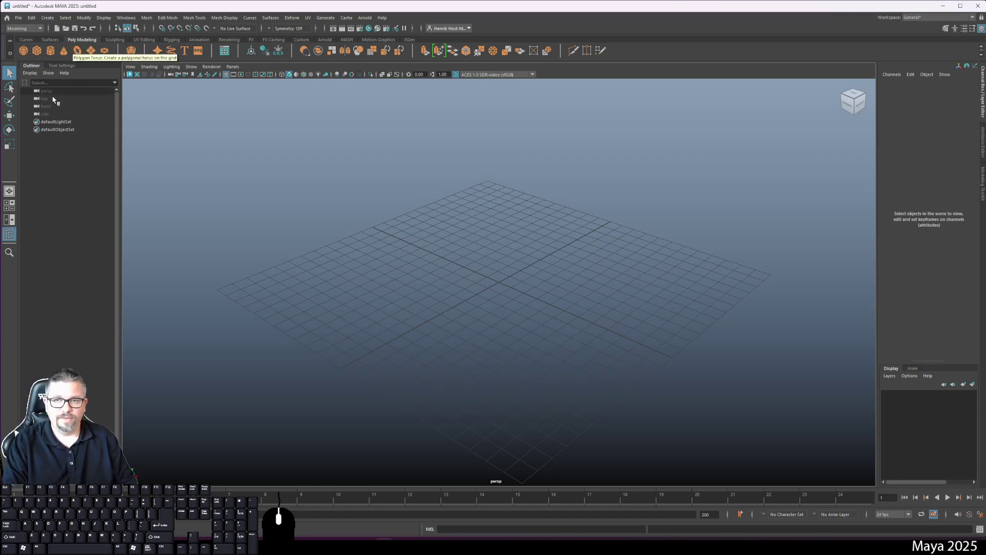
click(223, 110)
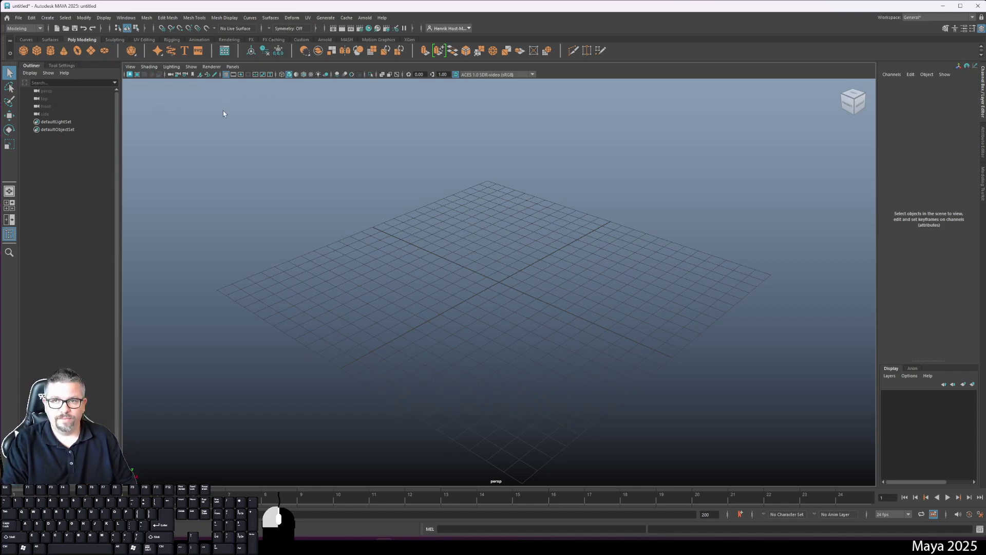
- Create a default polygon cube and set its Visibility to 0, then back to 1
click(36, 51)
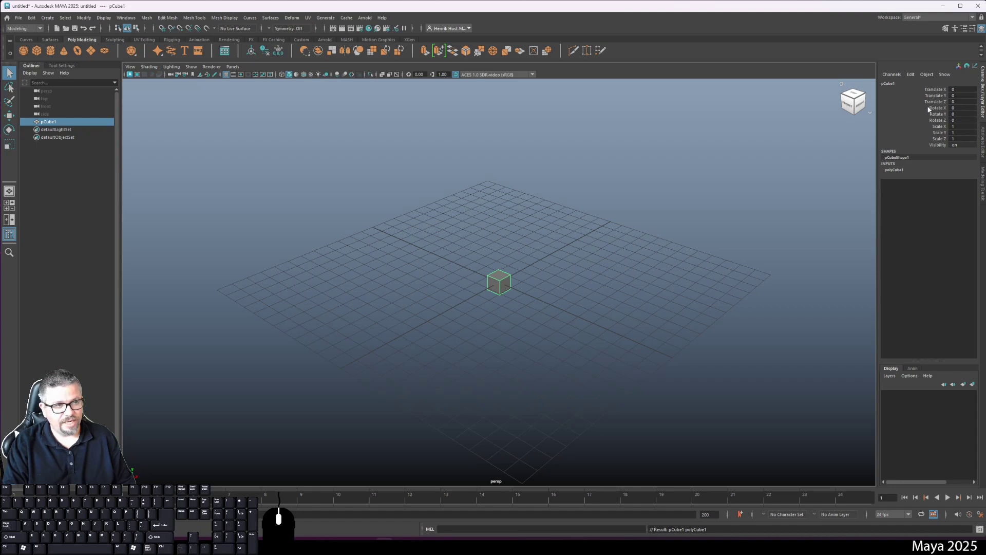
click(958, 145)
text(0)
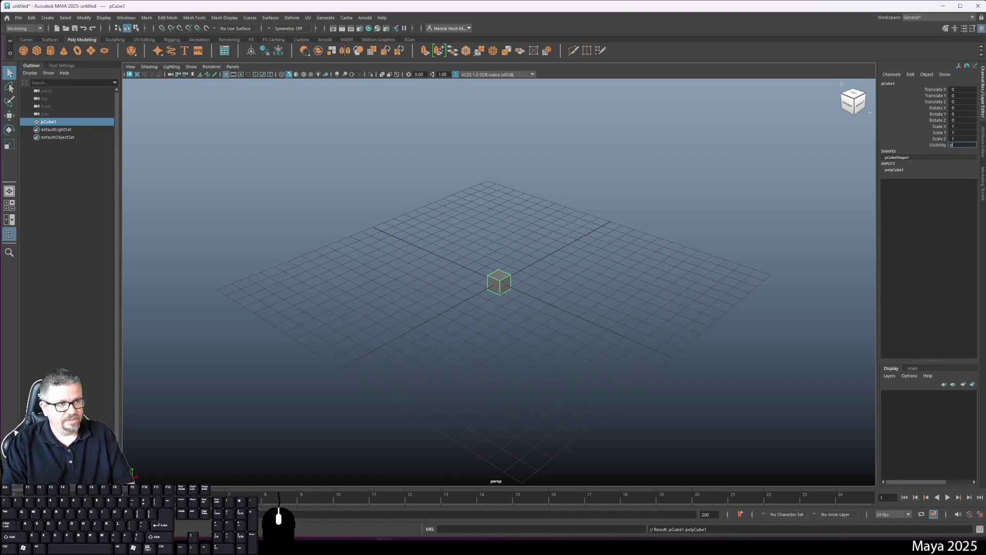
key(Return)
text(1)
key(Return)
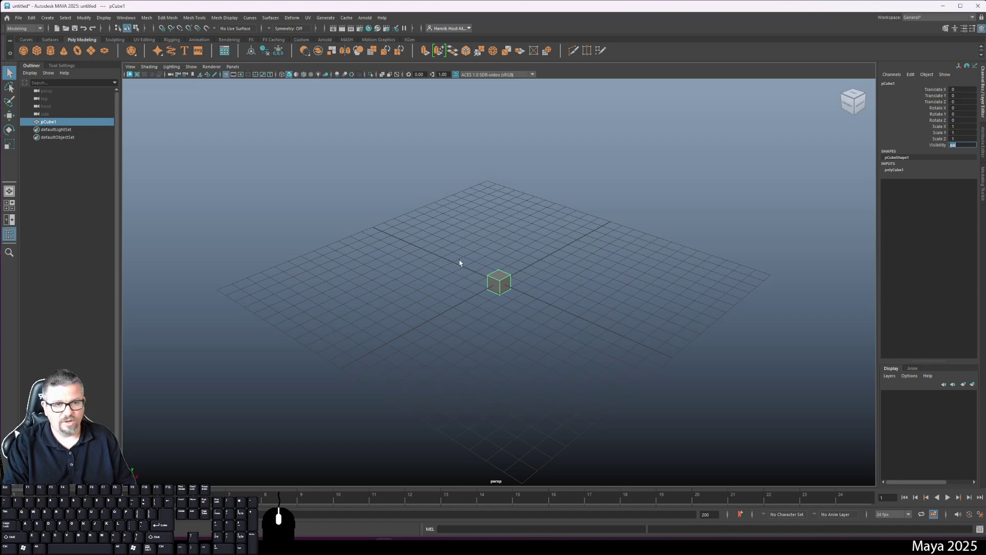
- Marquee-select the cube pCube1 in the perspective viewport
drag(458, 262, 646, 375)
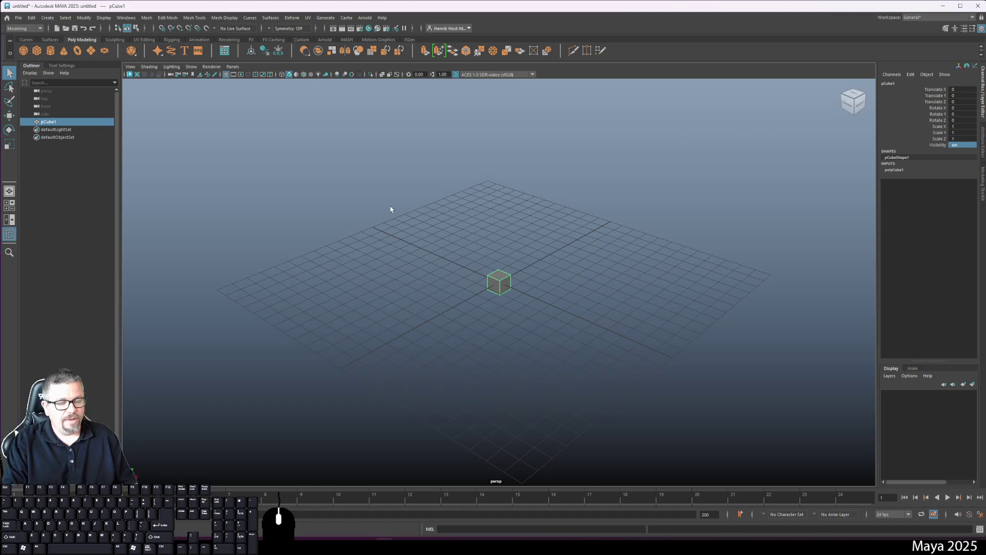
drag(395, 228, 612, 378)
drag(452, 211, 566, 359)
drag(460, 220, 565, 332)
drag(458, 246, 562, 325)
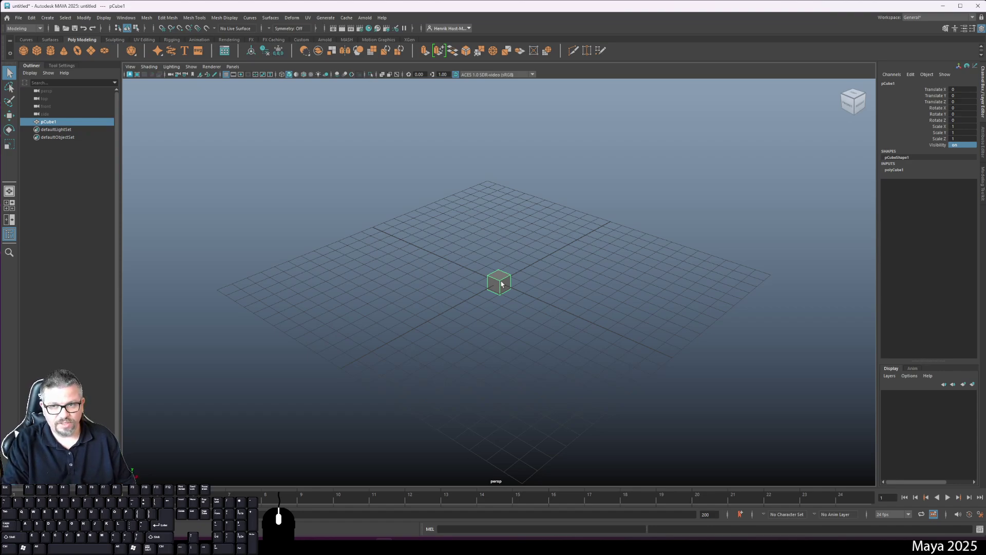
drag(396, 220, 503, 316)
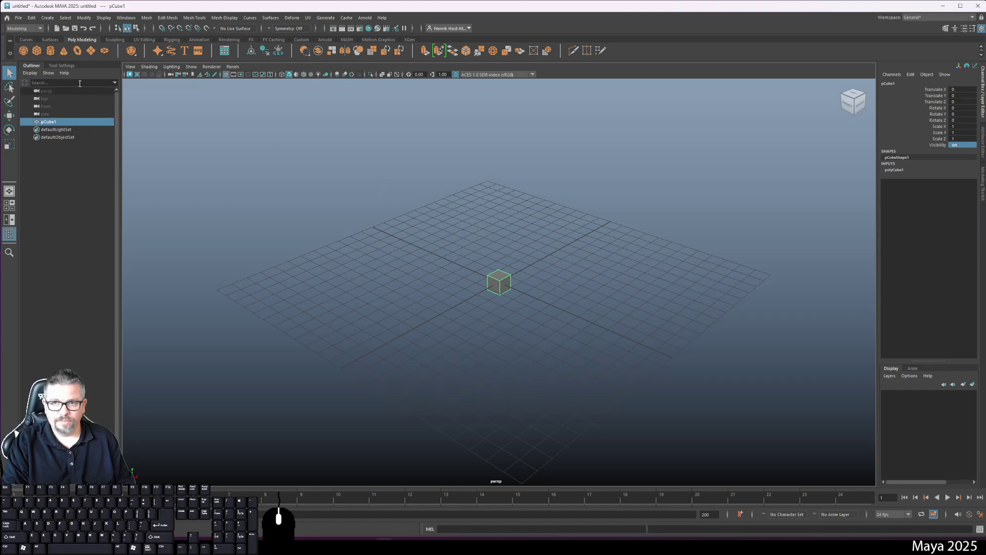
drag(314, 198, 530, 272)
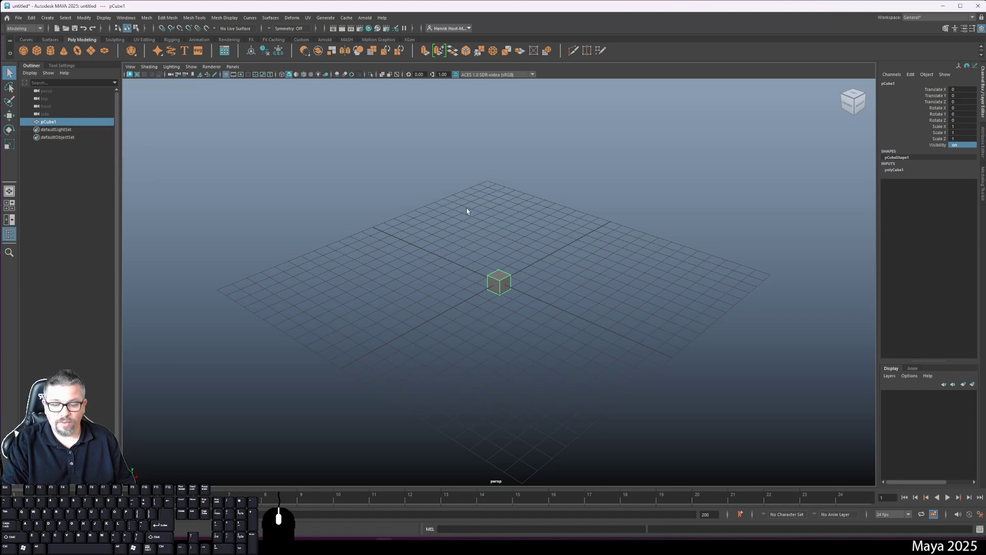
- Switch the cube through the Move, Rotate and Scale tools, then deselect it
key(w)
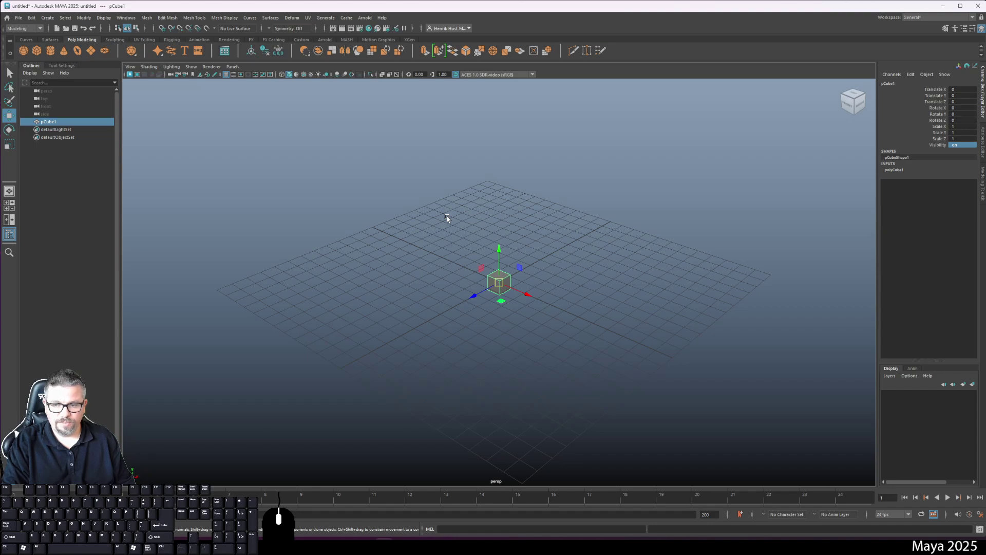
key(e)
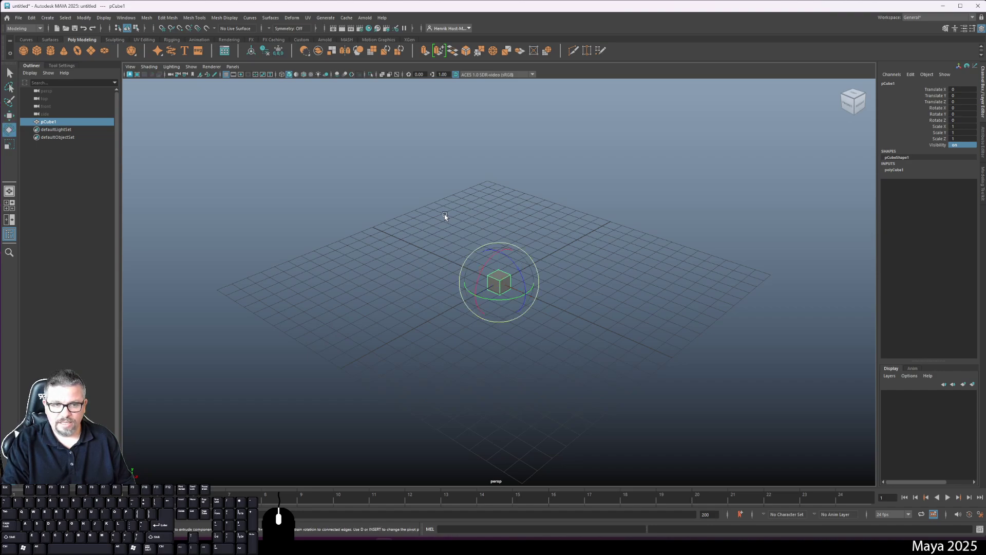
key(r)
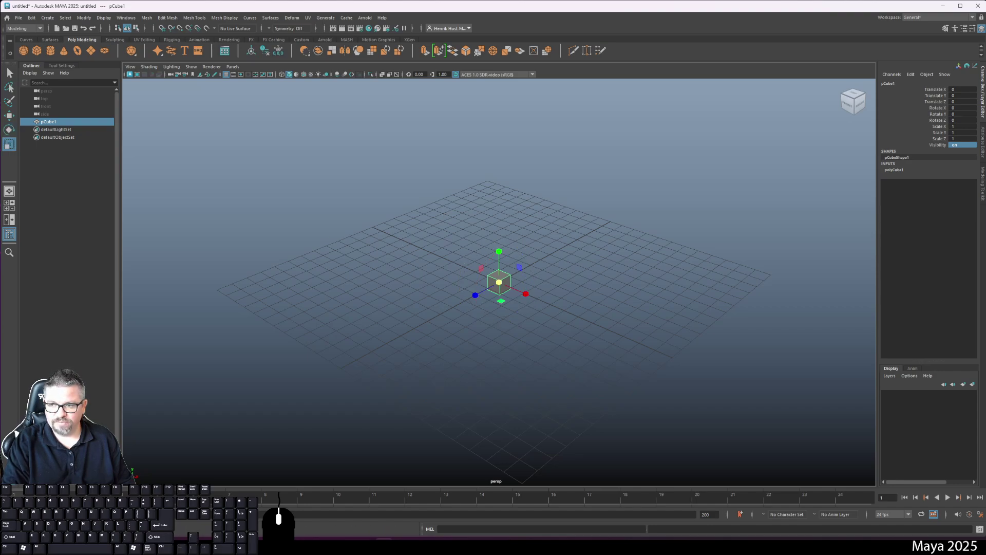
click(422, 284)
- Rapidly cycle through the Move, Rotate and Scale tools with W, E and R
key(w)
key(e)
key(r)
key(e)
key(w)
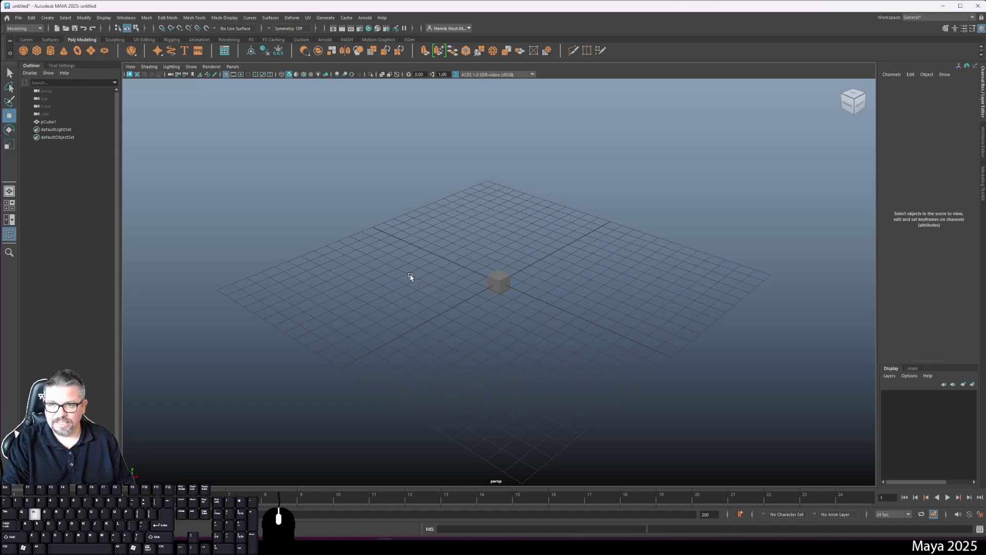
key(e)
key(r)
key(w)
key(e)
key(r)
key(w)
key(e)
key(r)
key(w)
key(r)
key(e)
key(r)
key(w)
key(e)
key(r)
key(w)
key(e)
key(r)
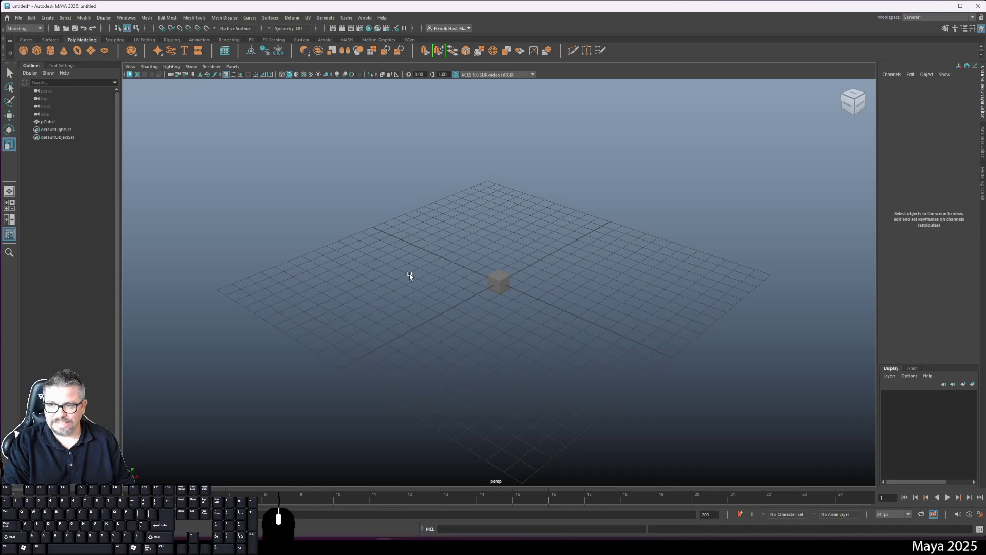
key(w)
key(e)
key(r)
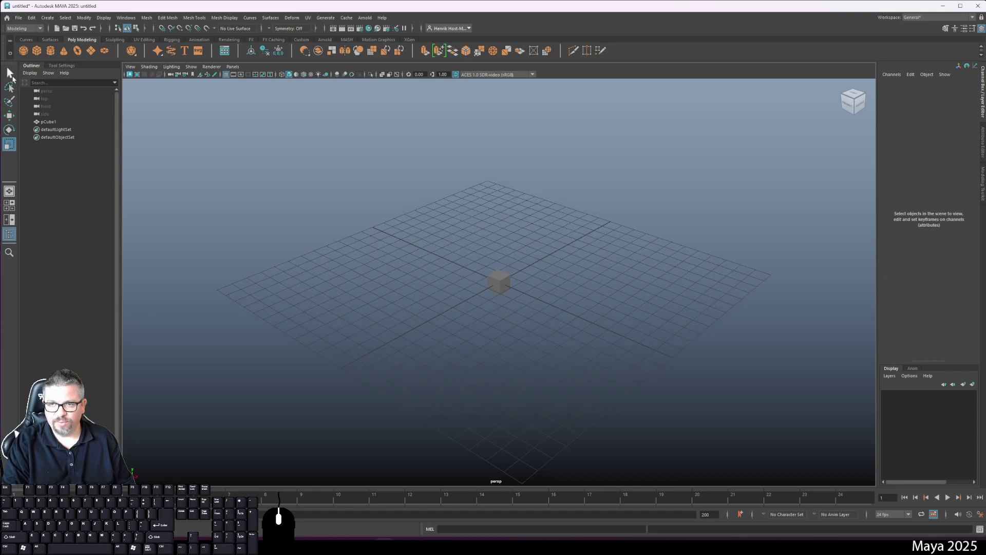
- Pick the Move tool from the toolbox, try Rotate and Scale, and end on Move
click(9, 116)
key(r)
key(w)
key(e)
key(r)
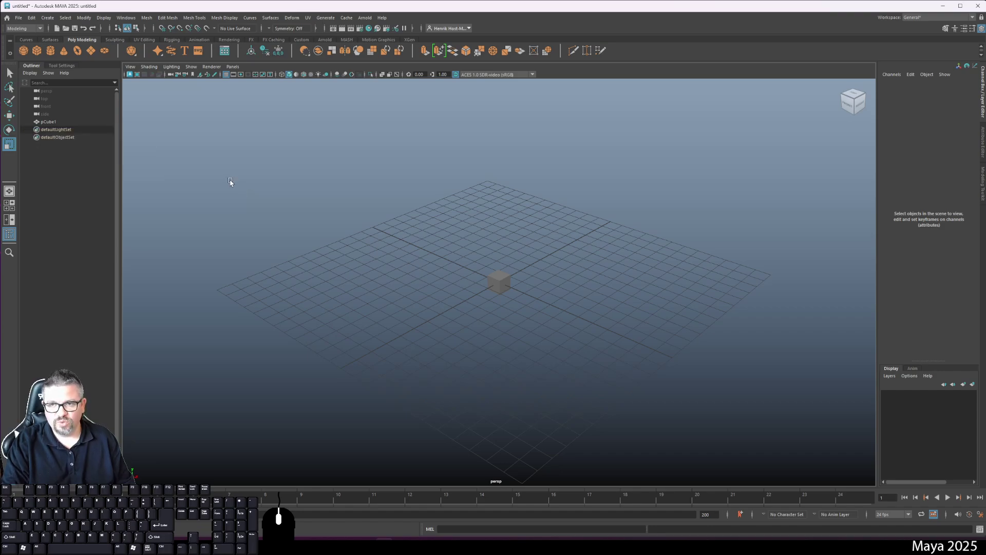
key(w)
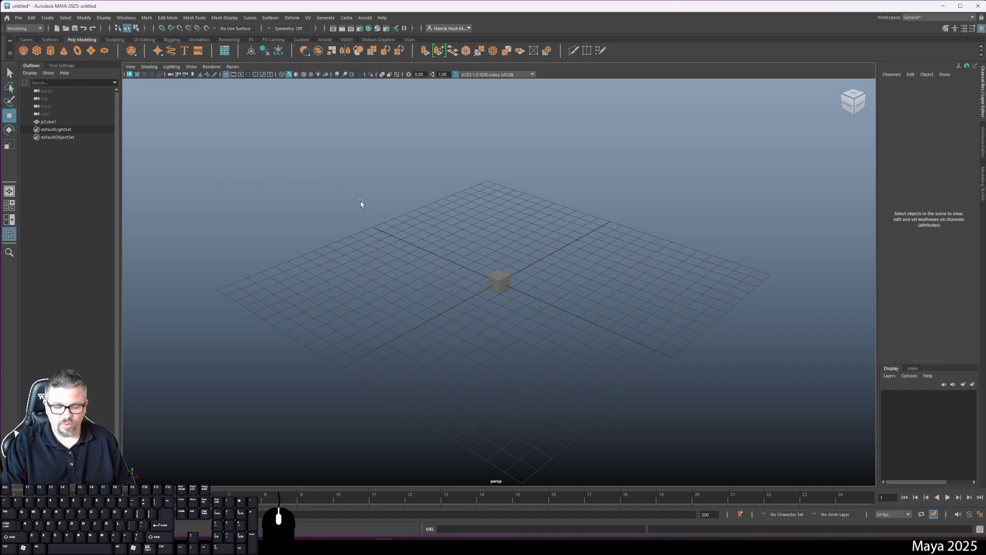
- Tumble the view and marquee-select pCube1, cycling through Move, Rotate and Scale
key(alt)
alt+drag(460, 233, 468, 254)
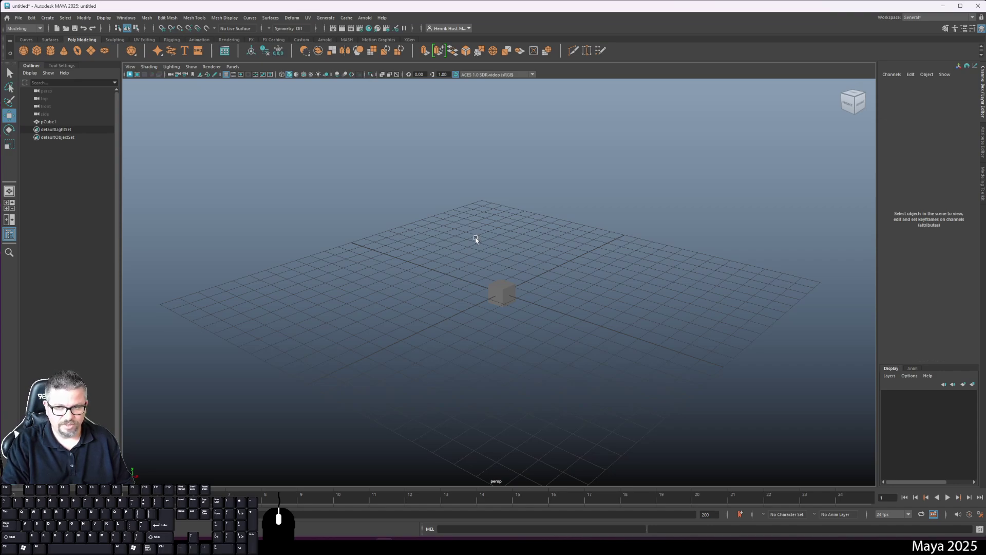
key(e)
key(r)
drag(458, 230, 569, 368)
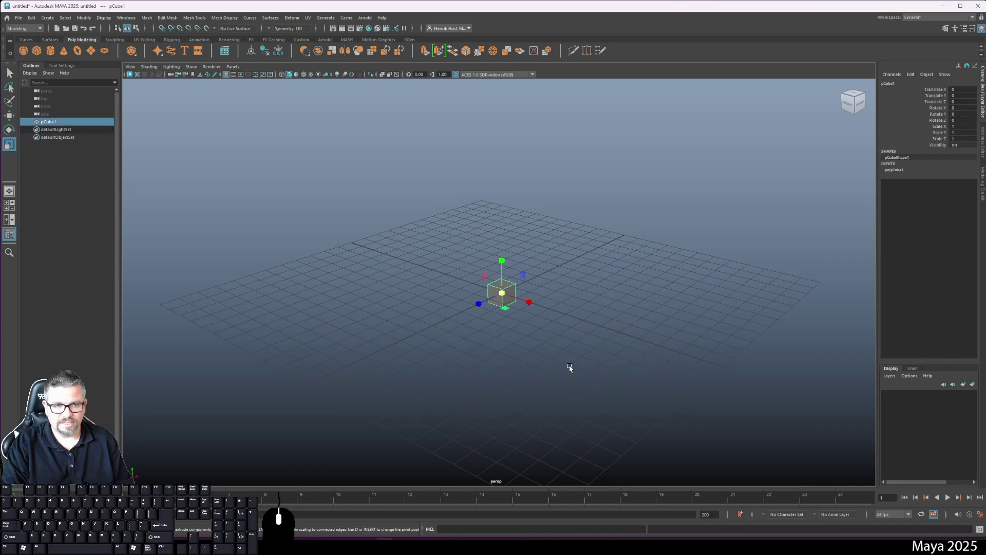
key(w)
key(e)
key(r)
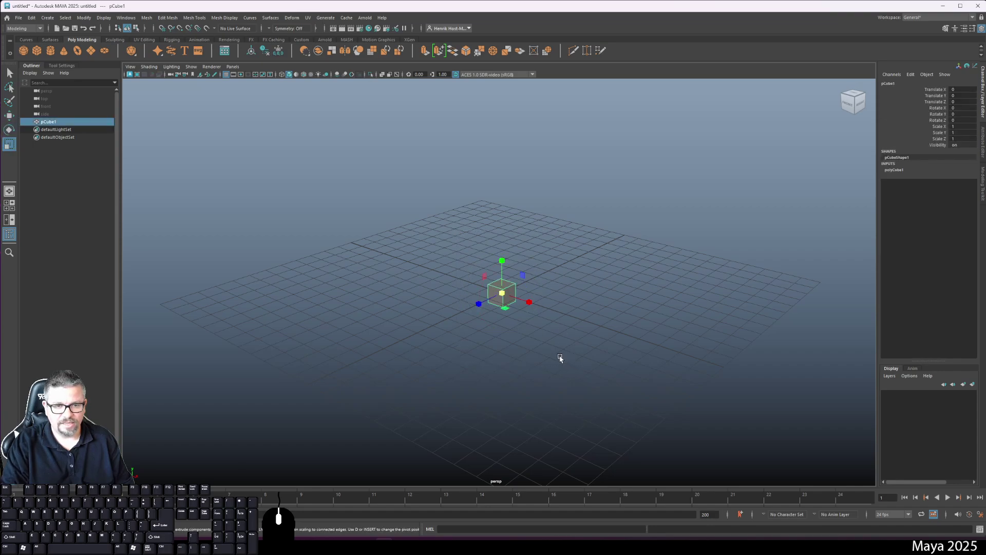
- Orbit to a lower, flatter angle and pan the cube back to view centre
alt+drag(377, 392, 374, 371)
alt+middle_drag(429, 348, 476, 360)
alt+drag(471, 350, 502, 370)
mouse_move(416, 345)
alt+mouse_down()
mouse_move(430, 341)
mouse_move(420, 347)
alt+mouse_up()
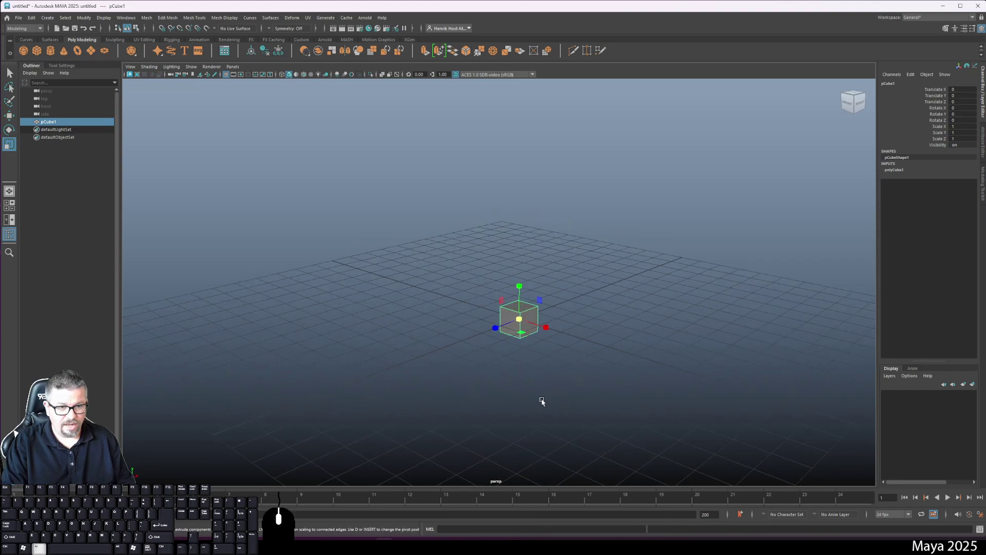
alt+drag(569, 400, 591, 388)
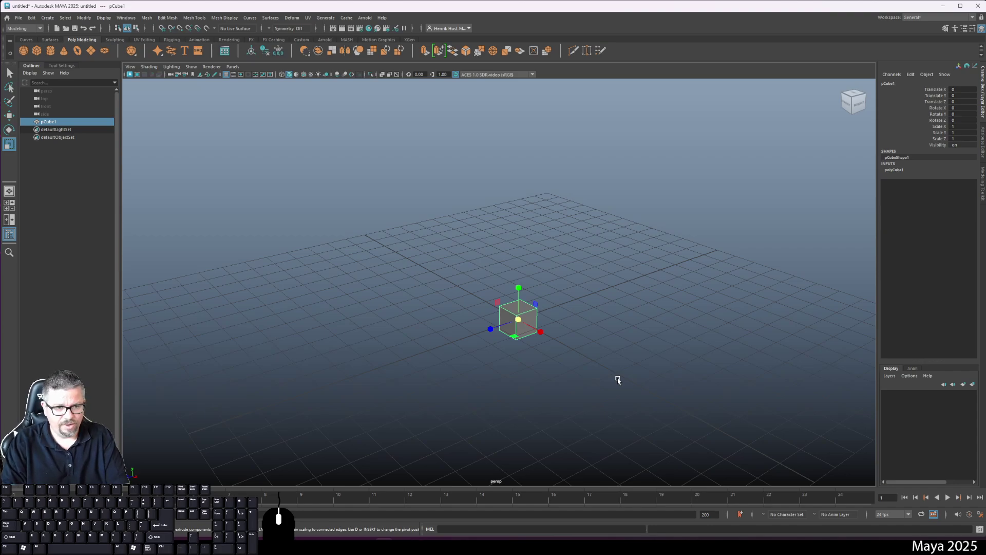
- Adjust the Move manipulator's size up and down with the + and - keys
key(minus)
key(minus)
key(minus)
key(minus)
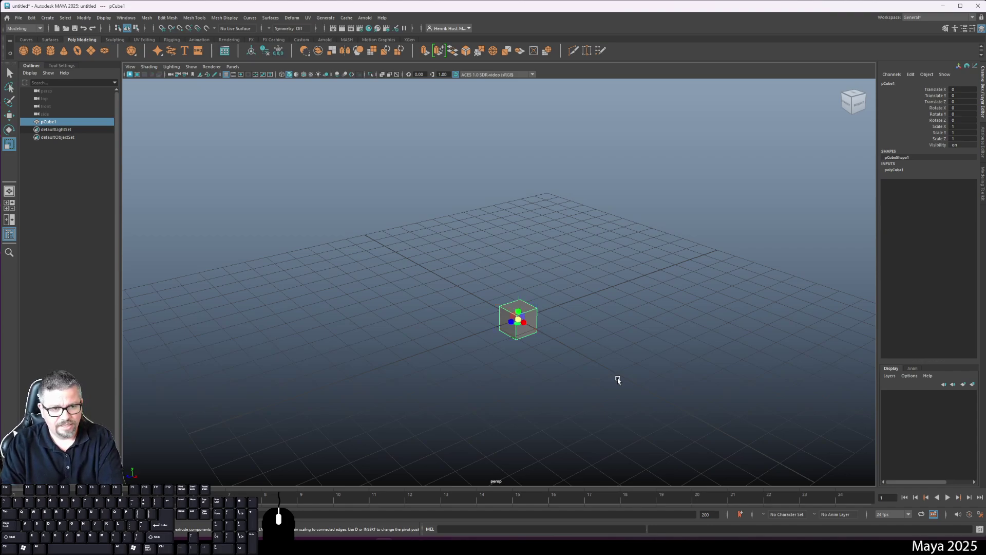
key(minus)
key(minus)
key(equal)
key(equal)
key(equal)
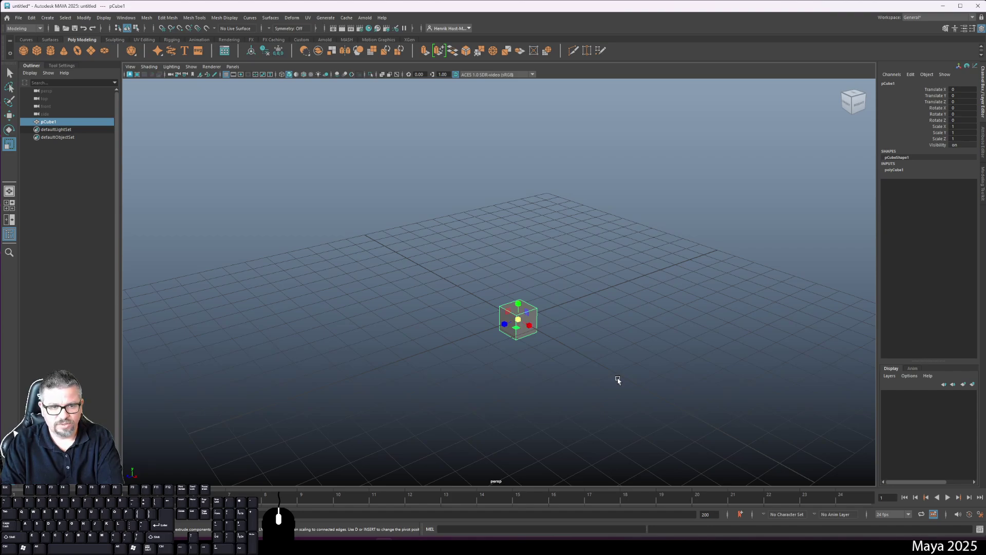
key(equal)
key(equal)
key(equal)
key(minus)
key(equal)
key(minus)
key(equal)
key(minus)
key(equal)
key(equal)
key(minus)
key(minus)
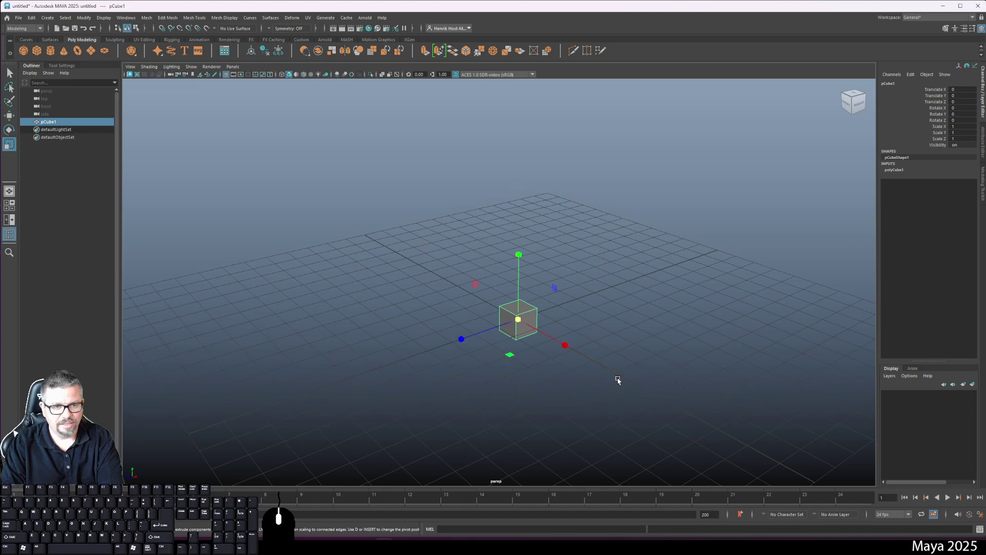
key(equal)
key(minus)
- Resize the Rotate manipulator ring, then cycle through the Move, Rotate and Scale tools
key(minus)
key(equal)
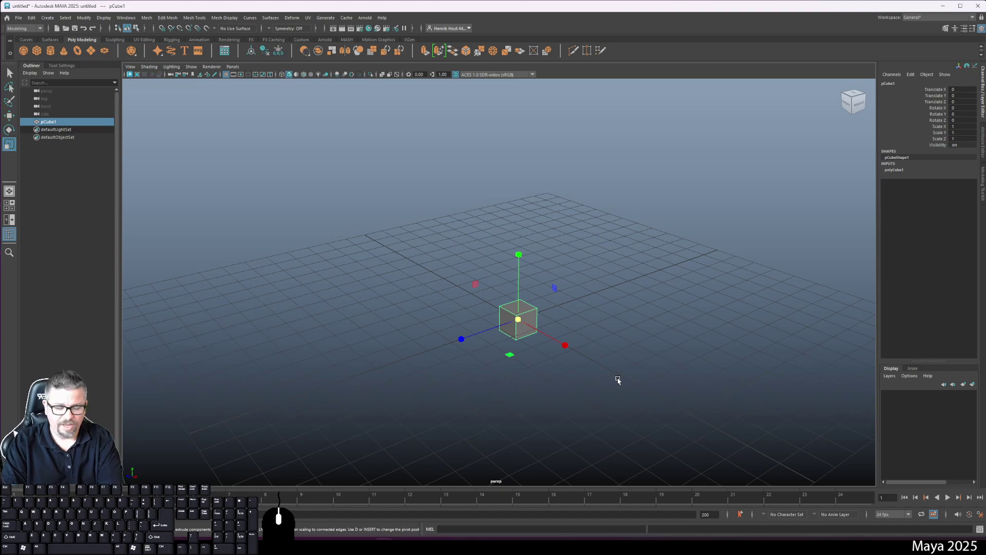
key(e)
key(equal)
key(minus)
key(minus)
key(equal)
key(minus)
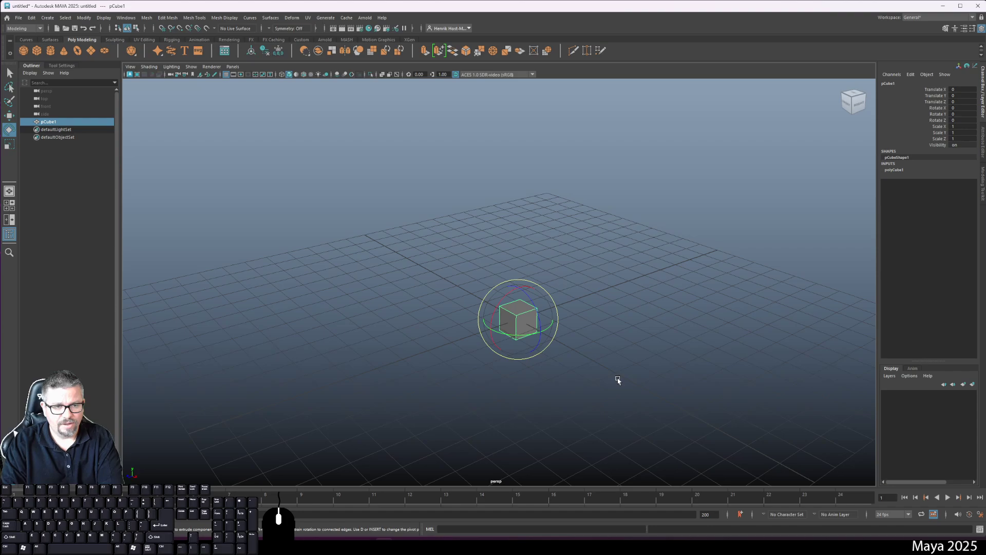
key(minus)
key(equal)
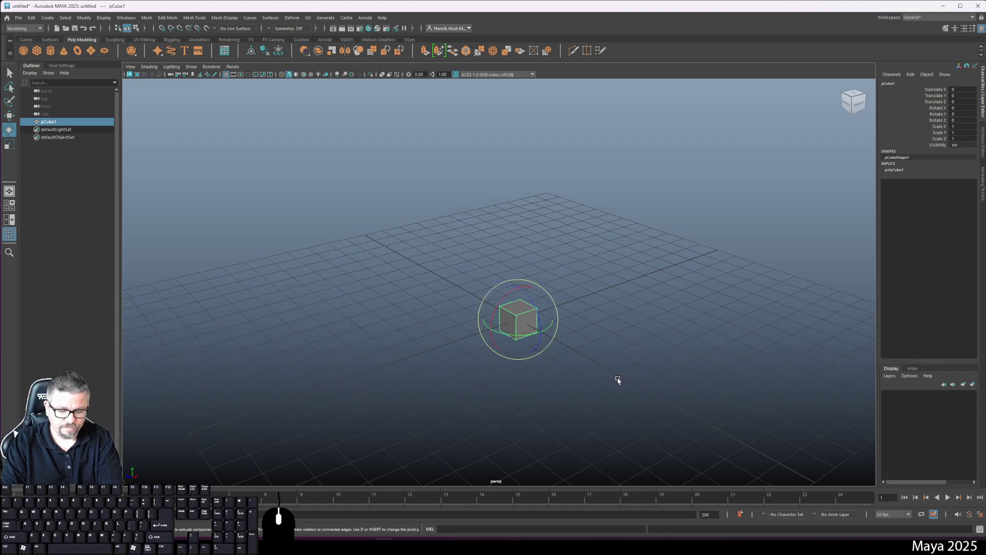
key(w)
key(equal)
key(e)
key(r)
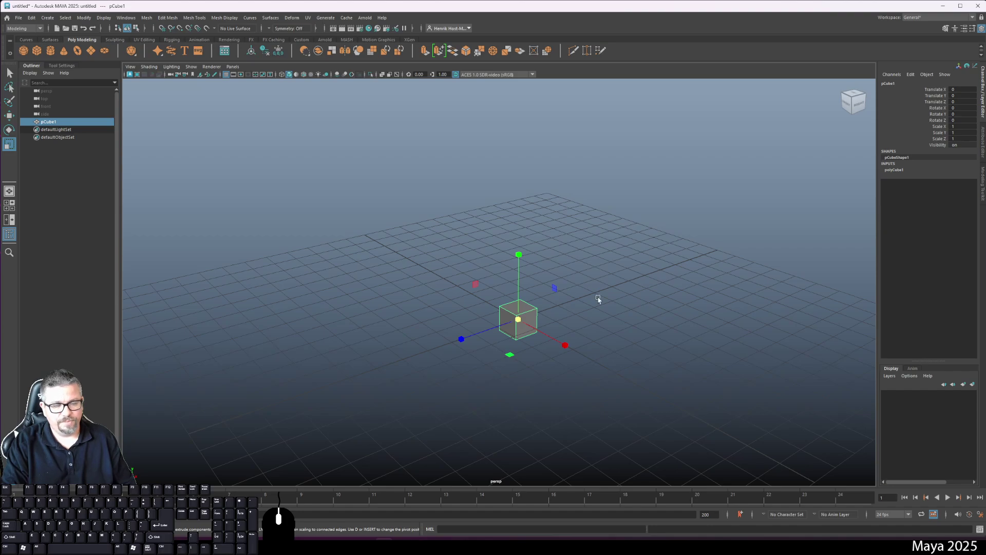
- Clear the cube selection and switch to the four-view layout
click(649, 300)
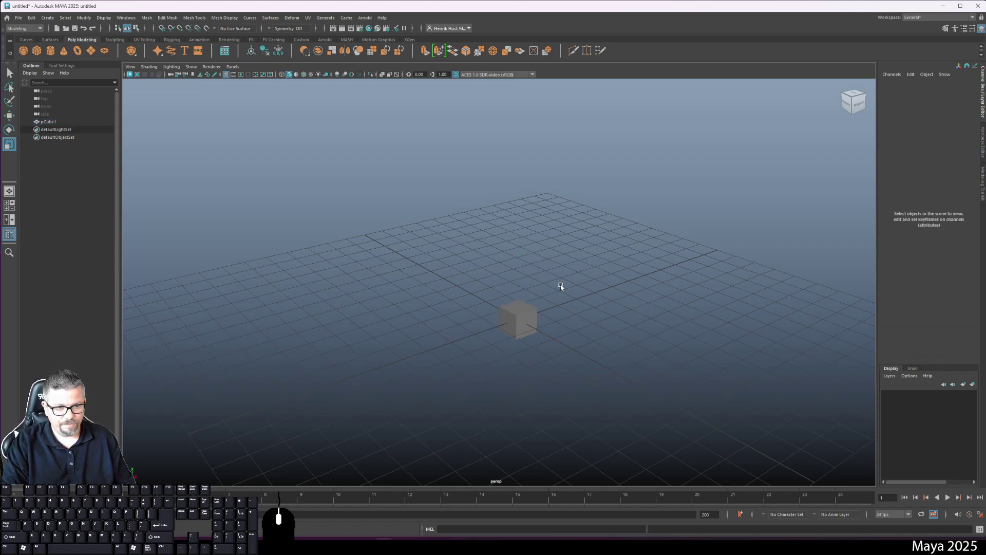
click(509, 319)
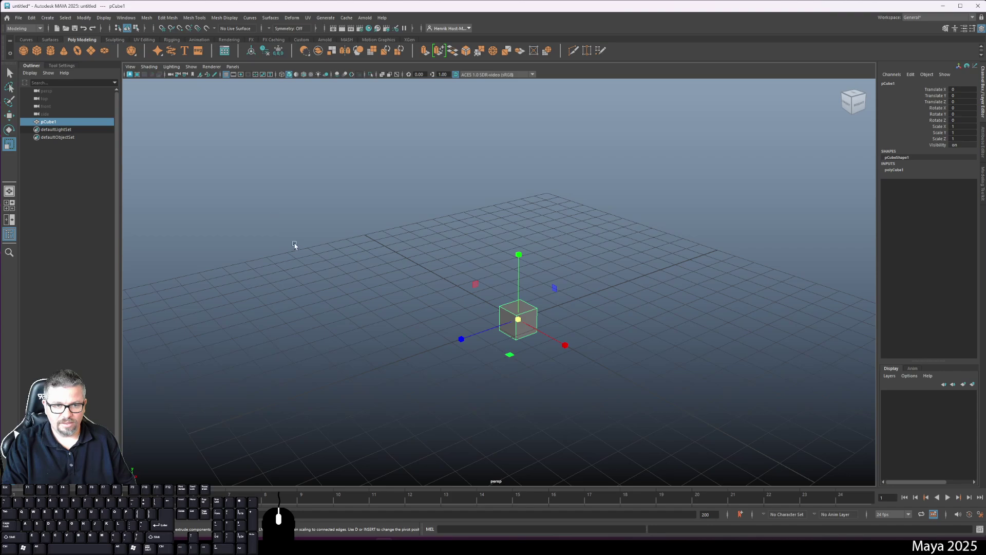
click(354, 237)
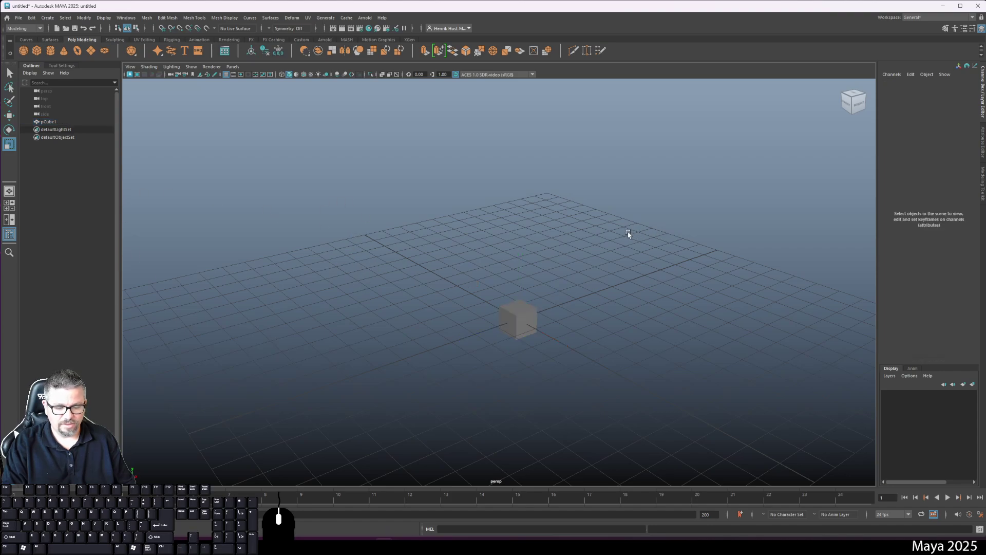
key(space)
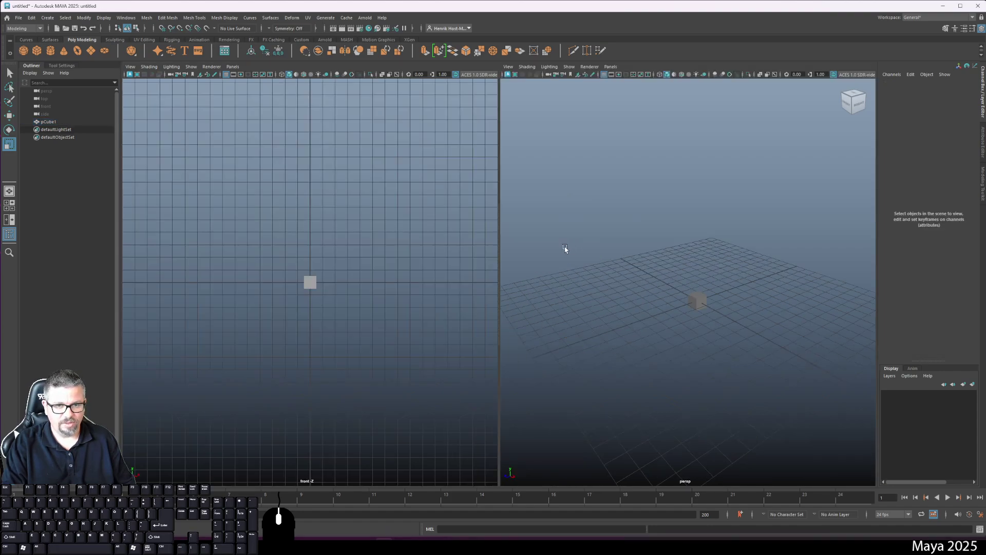
key(space)
click(9, 206)
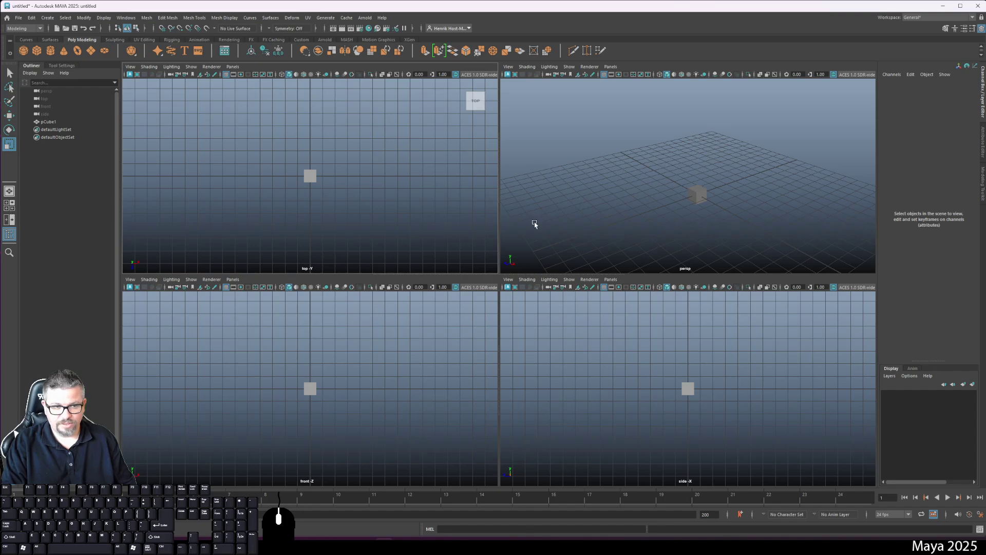
- Cycle the maximized pane through perspective, top, front and side, ending on the front view
key(space)
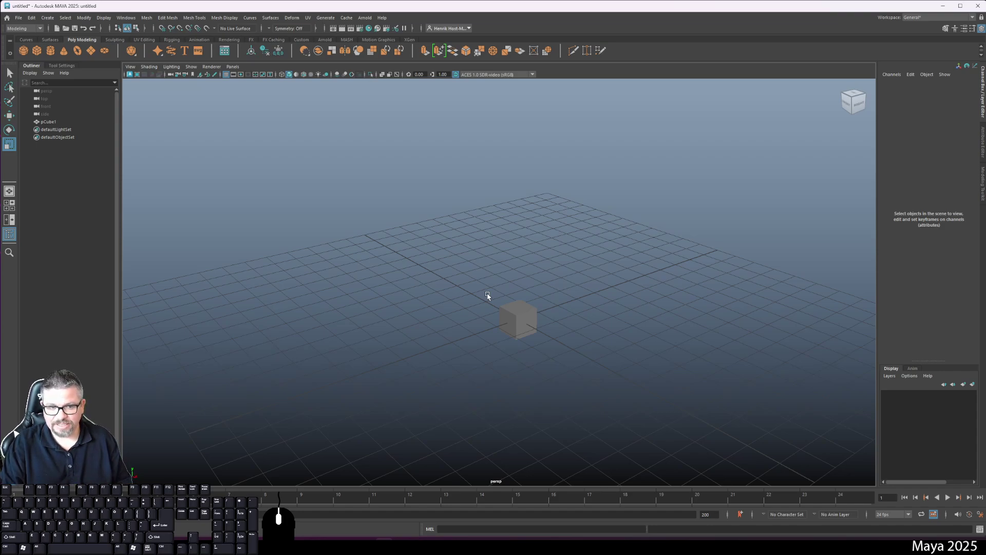
click(10, 205)
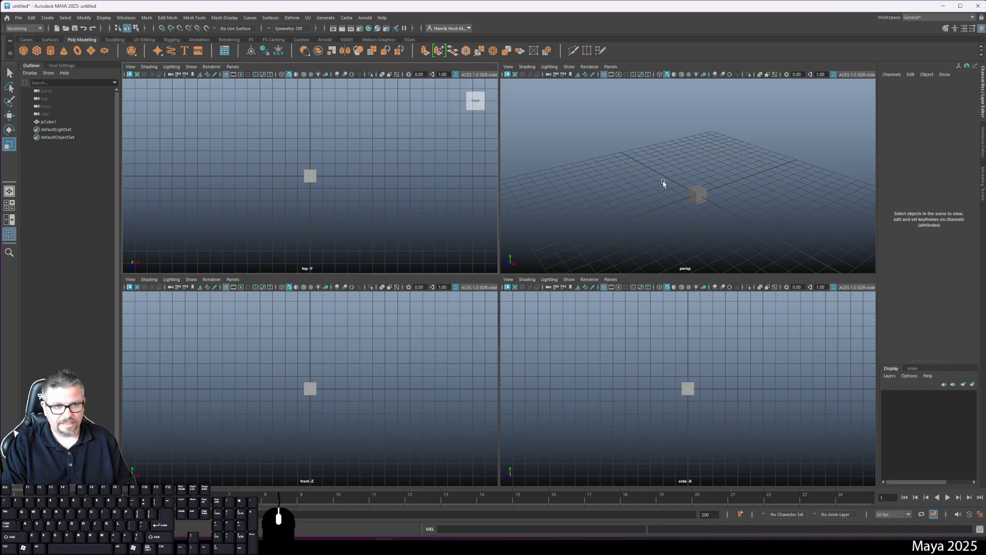
key(space)
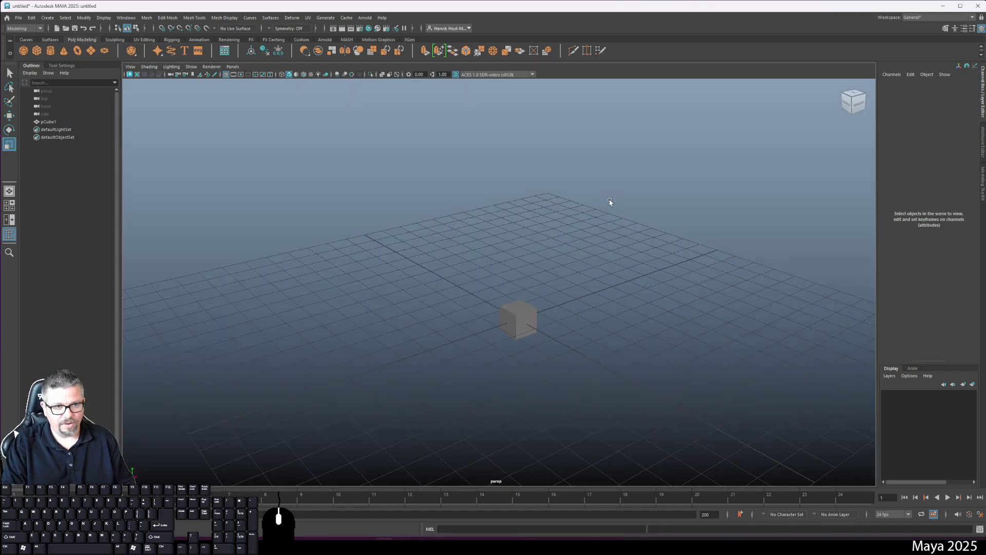
key(space)
key(space)
key(space)
key(space)
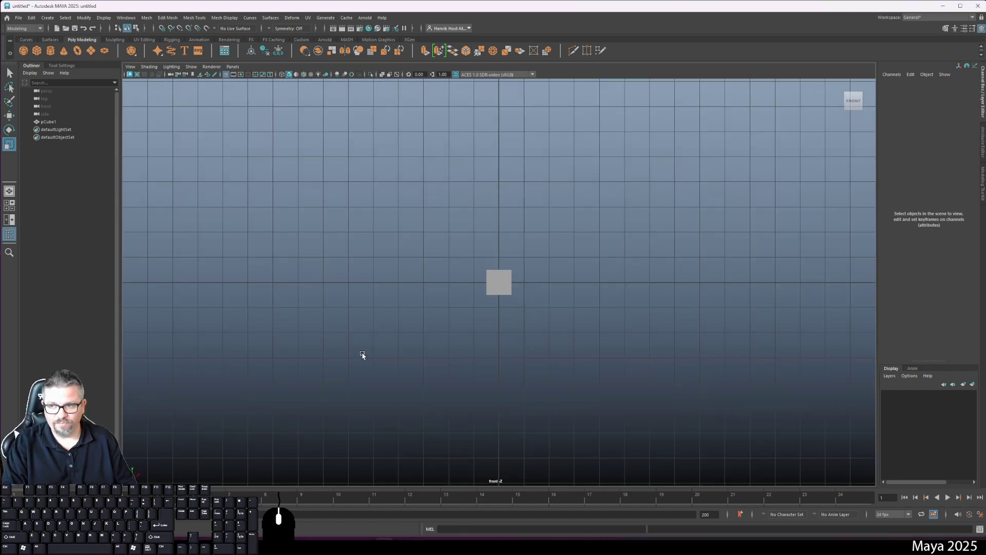
key(space)
key(space)
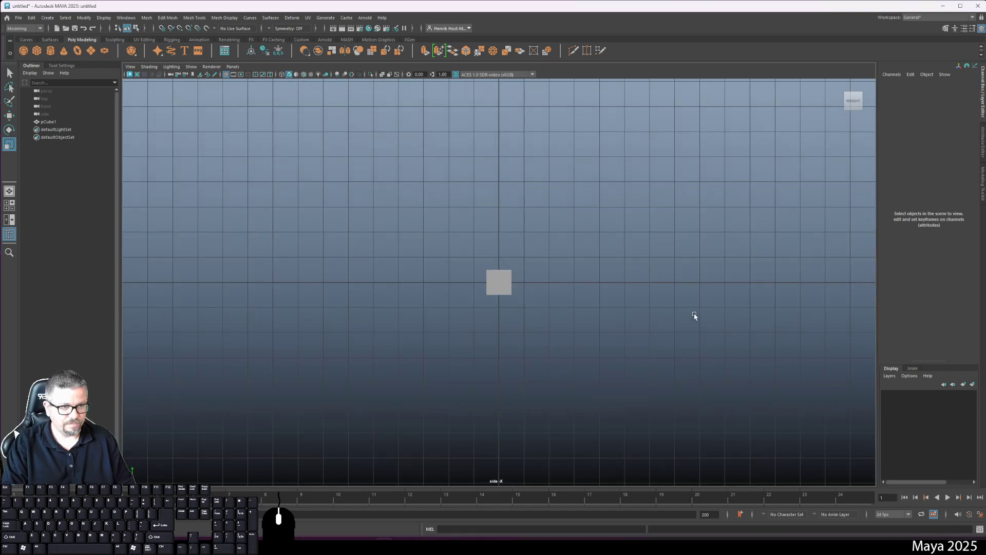
key(space)
key(space)
key(space)
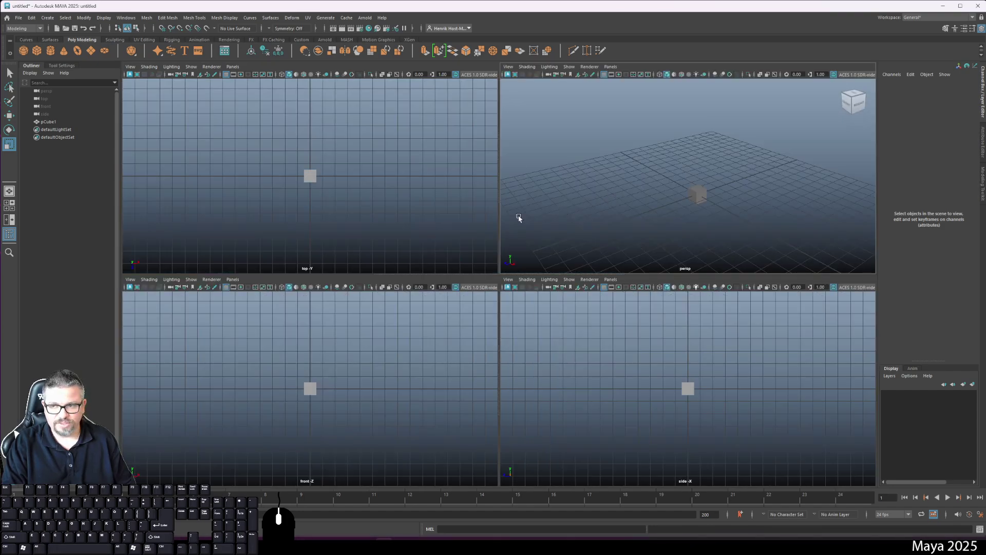
key(space)
key(space)
key(space)
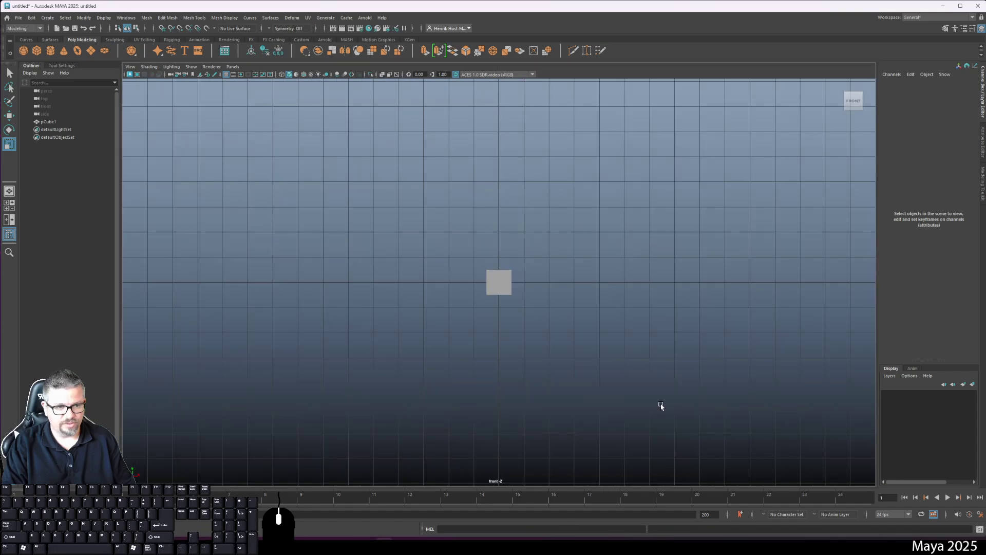
key(space)
key(space)
key(space)
key(space)
- Marquee-select and delete pCube1, then create a new Polygon Cube from the shelf
drag(438, 248, 601, 368)
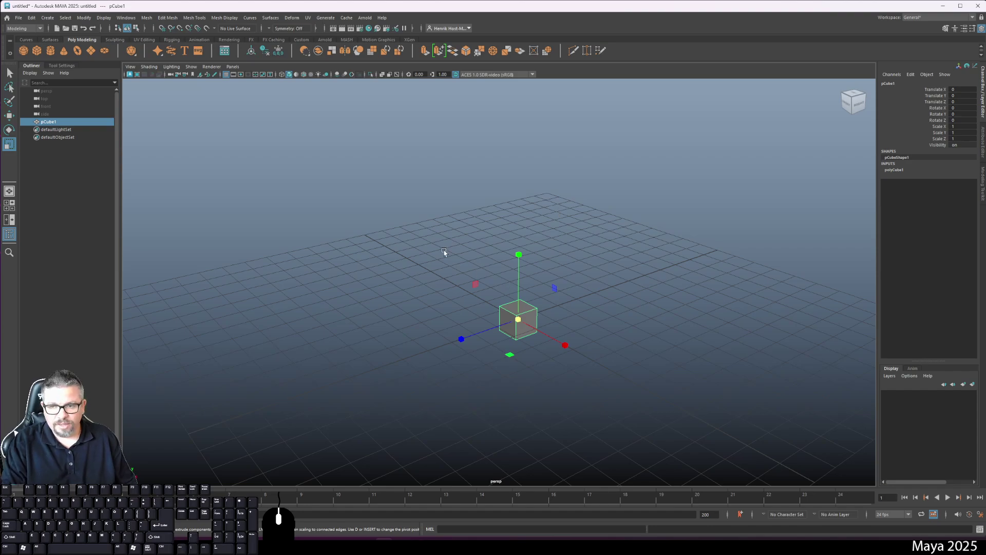
drag(429, 221, 688, 417)
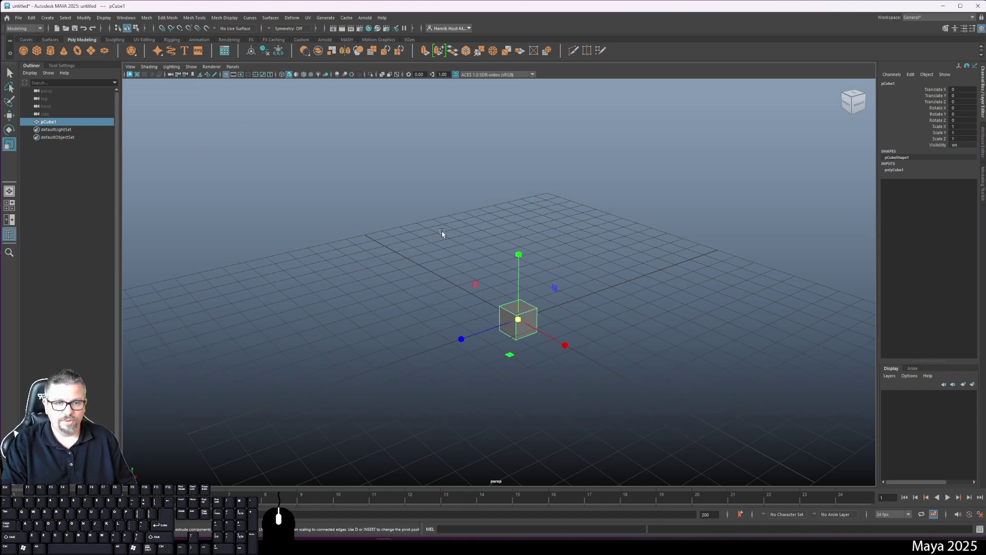
key(Delete)
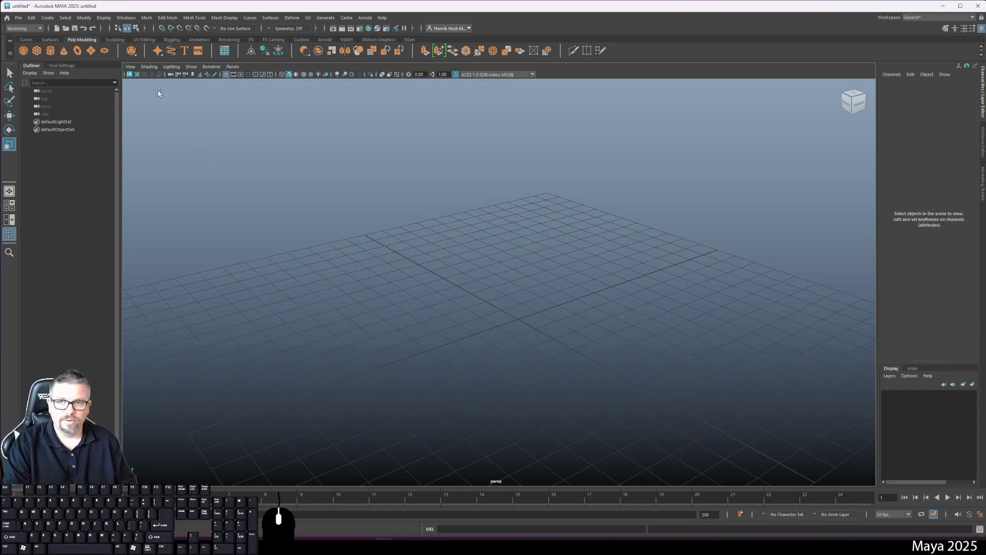
click(37, 51)
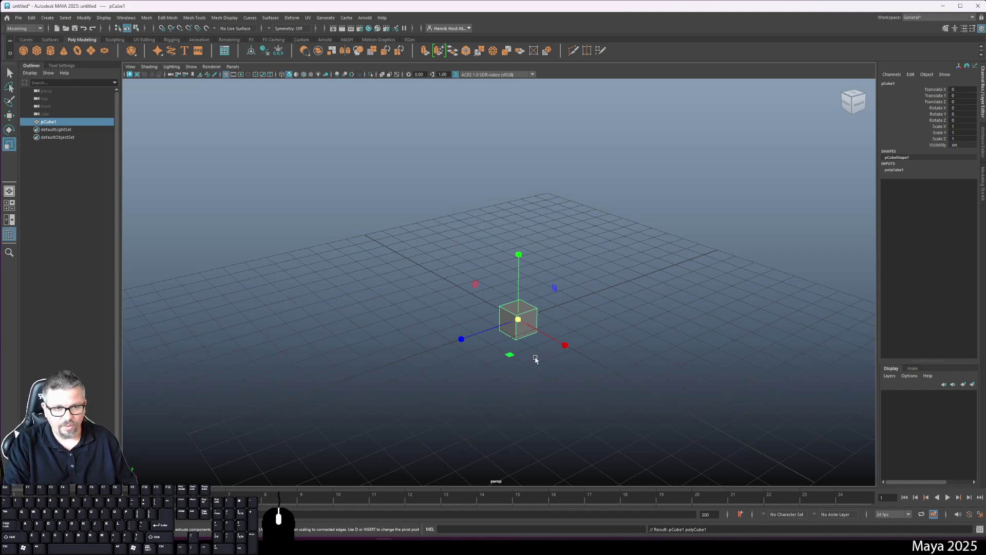
- With the Scale tool, set the cube's Scale X to 5
key(e)
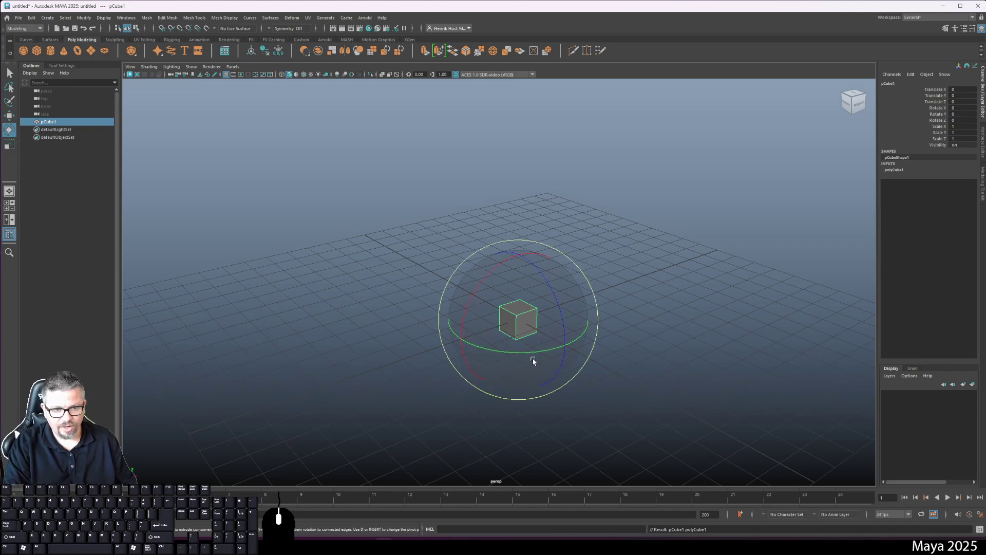
key(r)
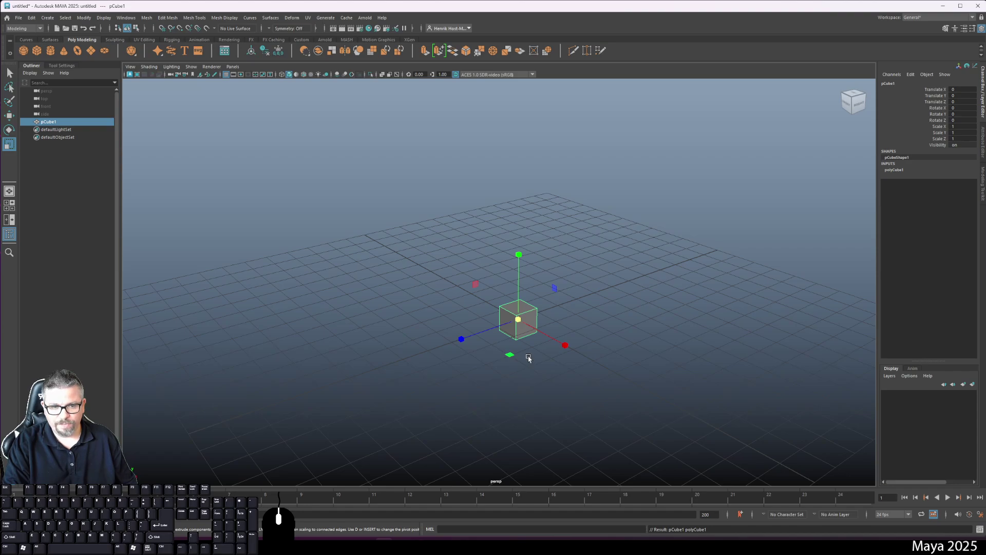
click(518, 319)
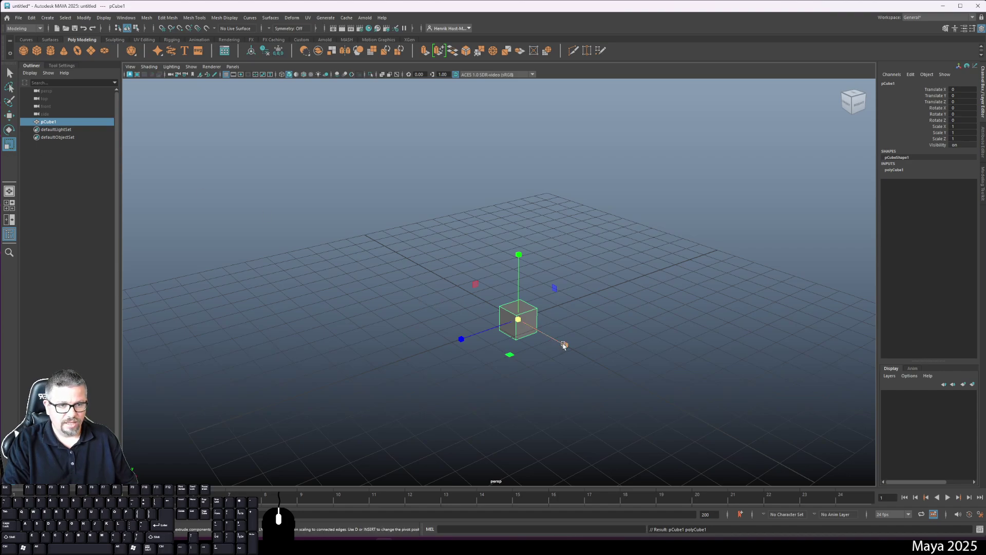
drag(564, 345, 773, 438)
double_click(961, 126)
text(5)
key(Return)
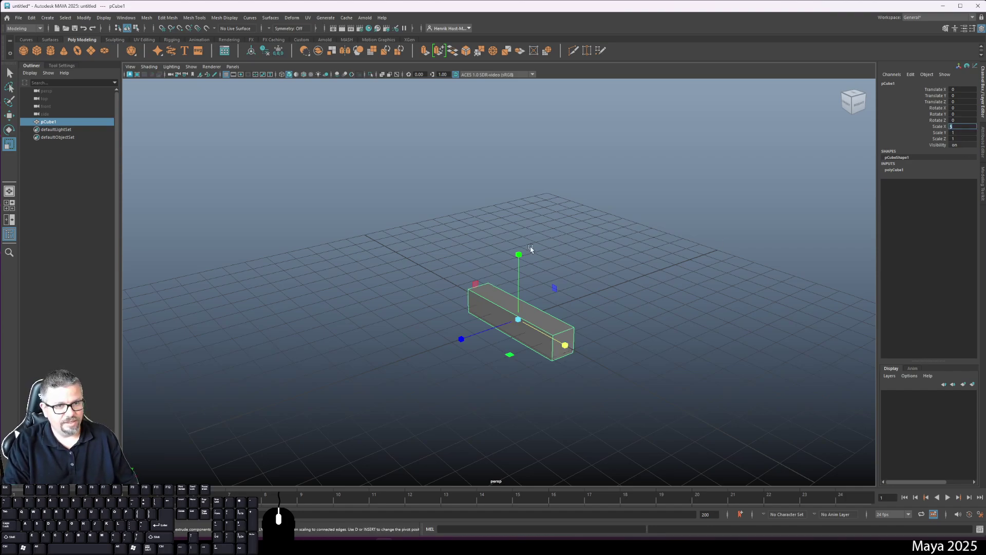
- Set Scale Y to 10, undoing a stray Scale Z of 11
drag(519, 255, 498, 63)
key(Tab)
key(Tab)
text(11)
key(Return)
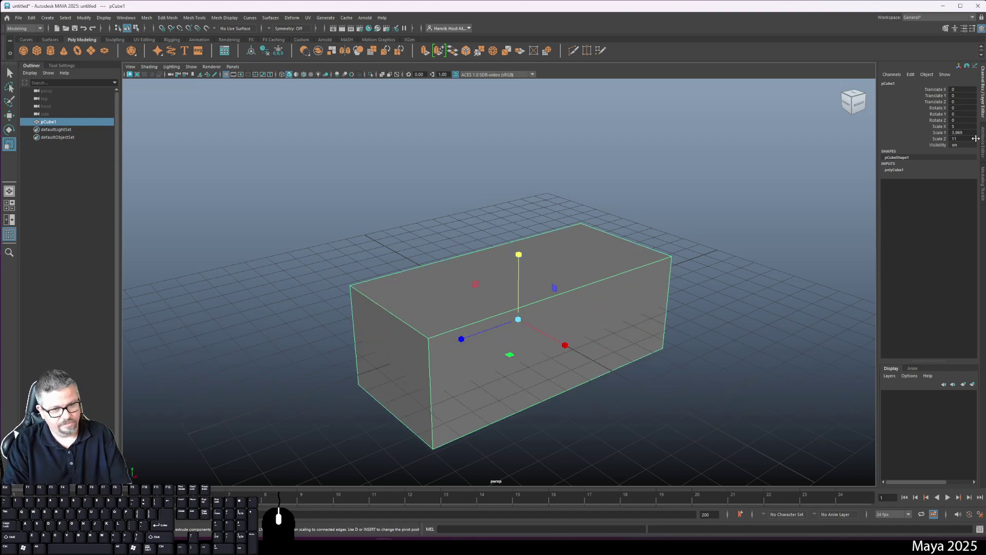
key(ctrl+z)
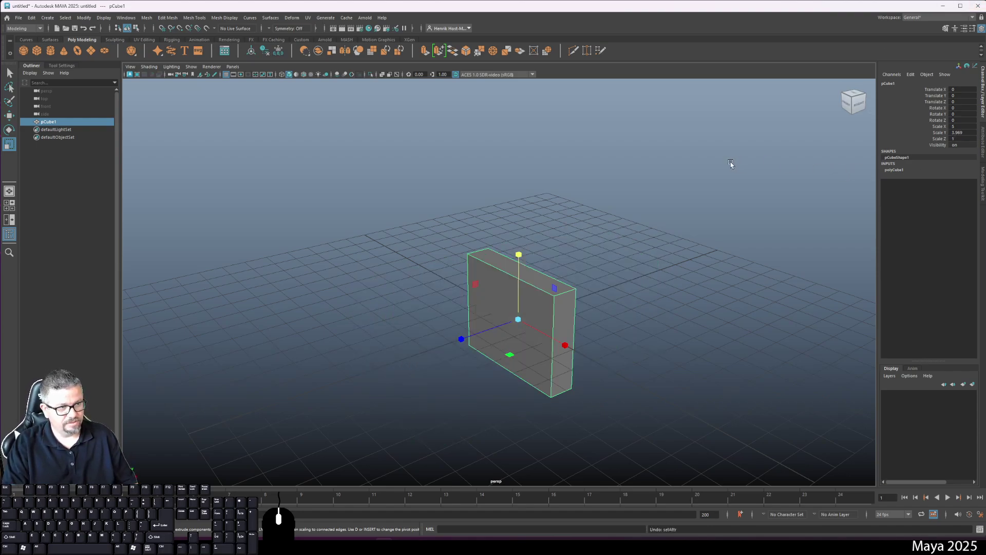
text(10)
key(Return)
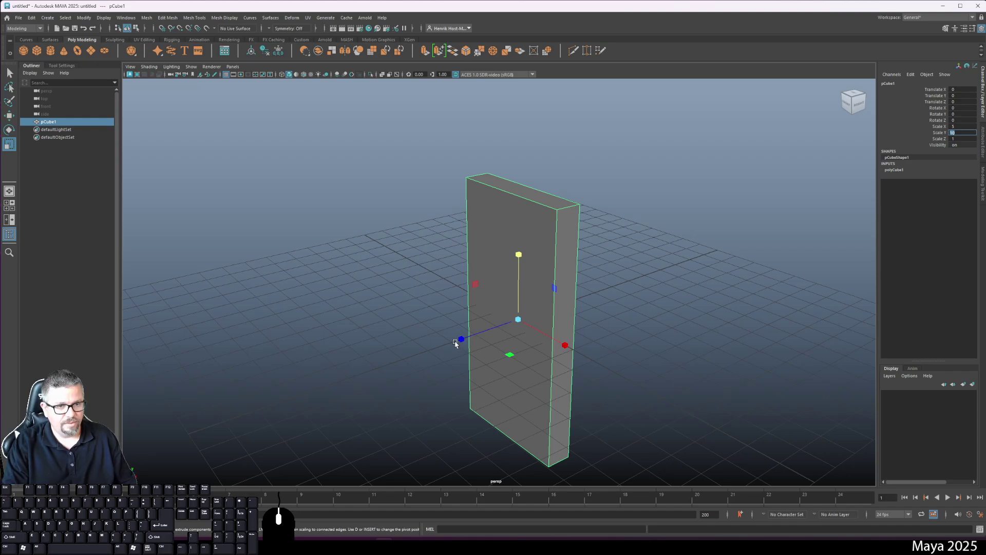
- Thicken the box to Scale Z 2 and undo an accidental width change
drag(461, 339, 424, 354)
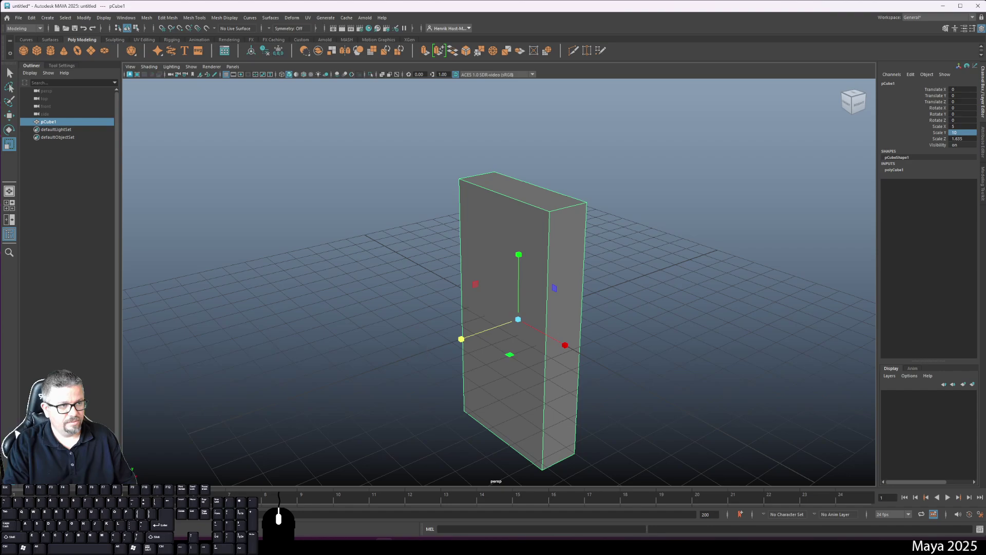
click(965, 144)
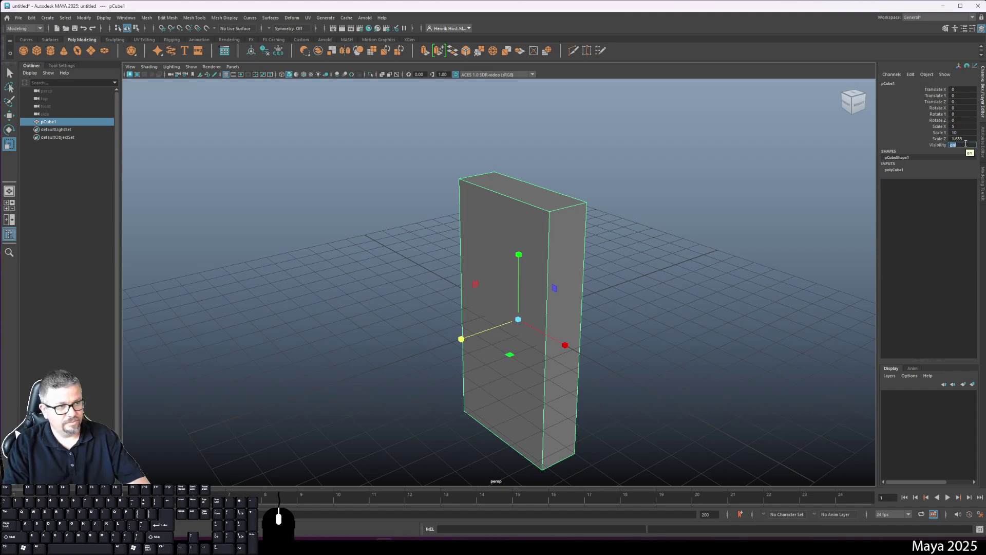
click(970, 138)
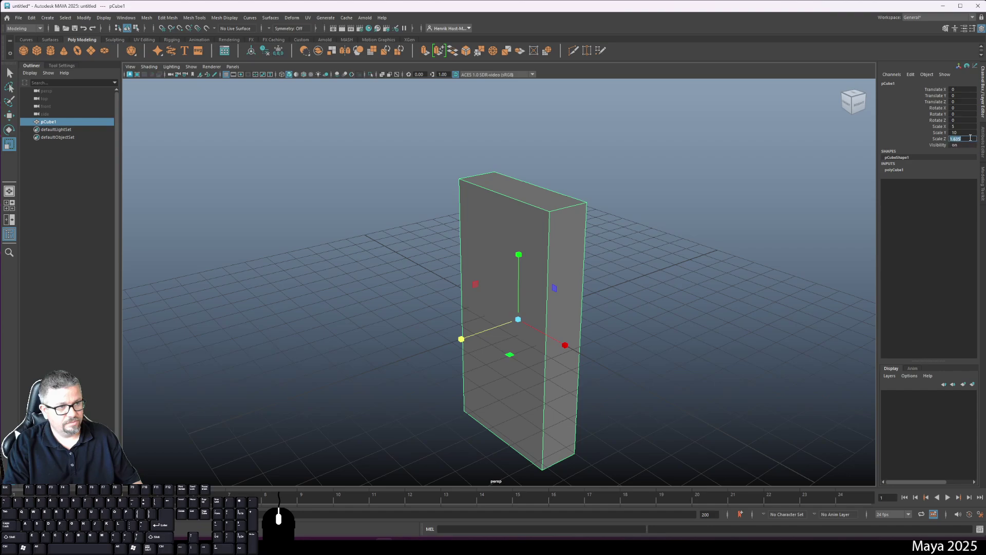
click(674, 253)
click(480, 264)
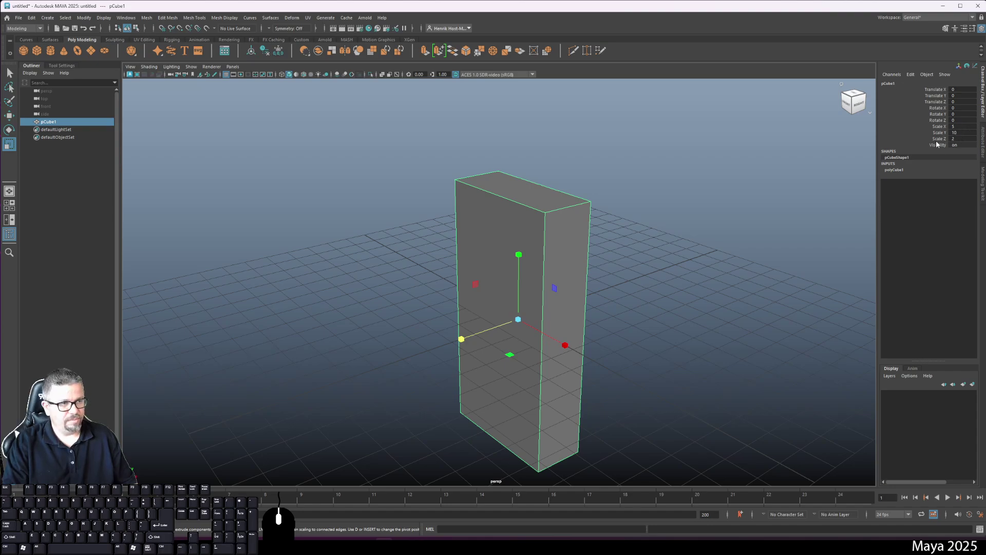
click(668, 281)
click(529, 332)
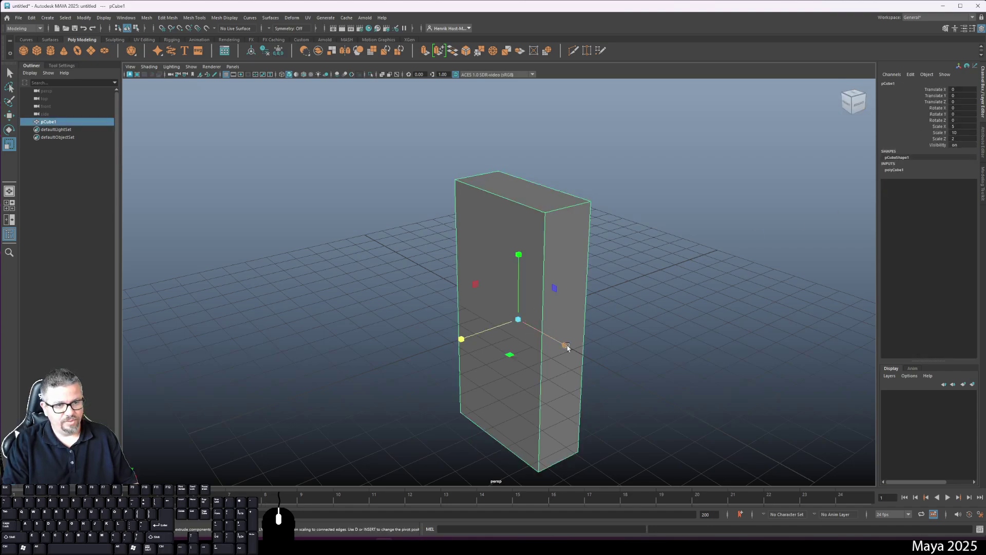
mouse_move(567, 347)
mouse_down()
mouse_move(584, 352)
mouse_move(530, 329)
mouse_move(580, 343)
mouse_up()
key(ctrl+z)
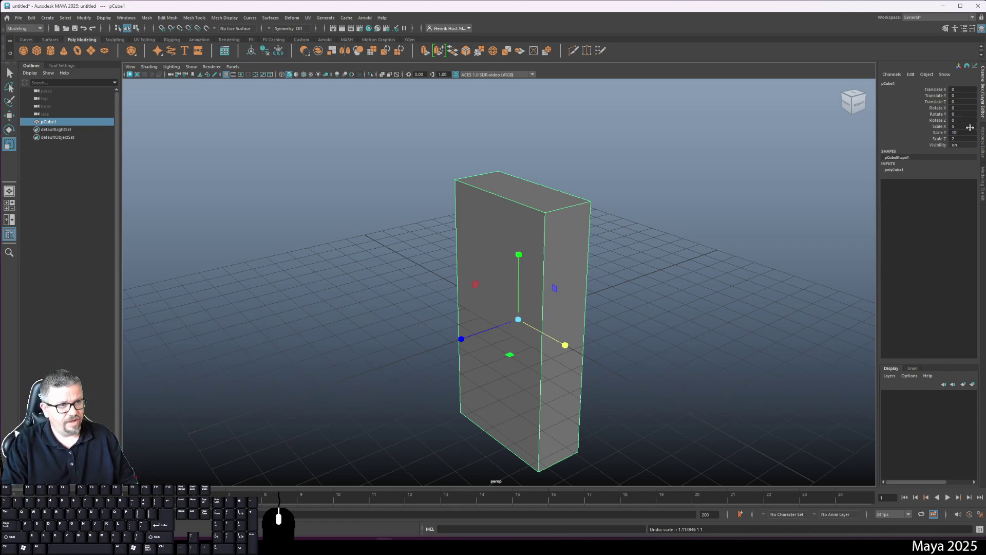
- Lift the box with the Move tool and set Translate Y to 5
click(663, 309)
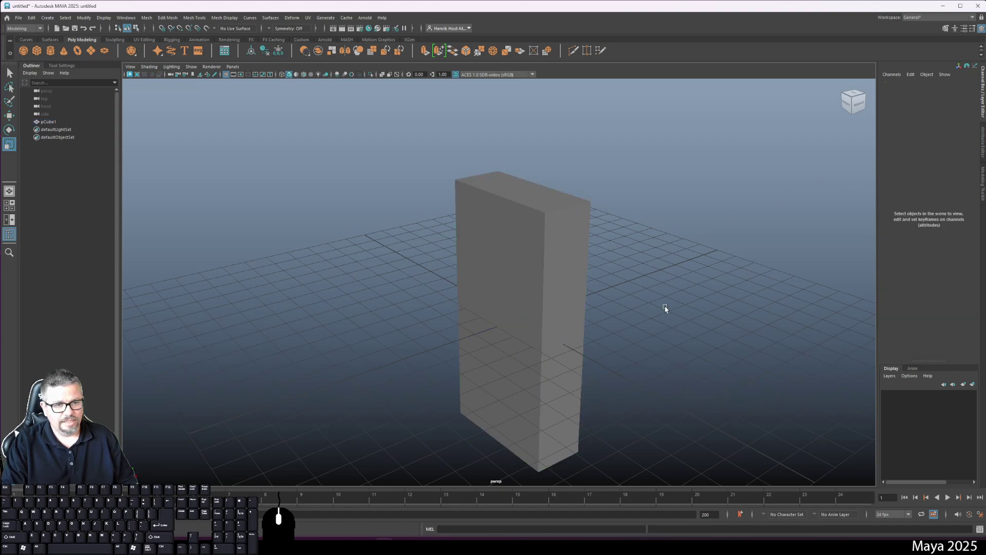
click(524, 295)
mouse_move(321, 325)
alt+mouse_down()
mouse_move(374, 313)
mouse_move(324, 319)
alt+mouse_up()
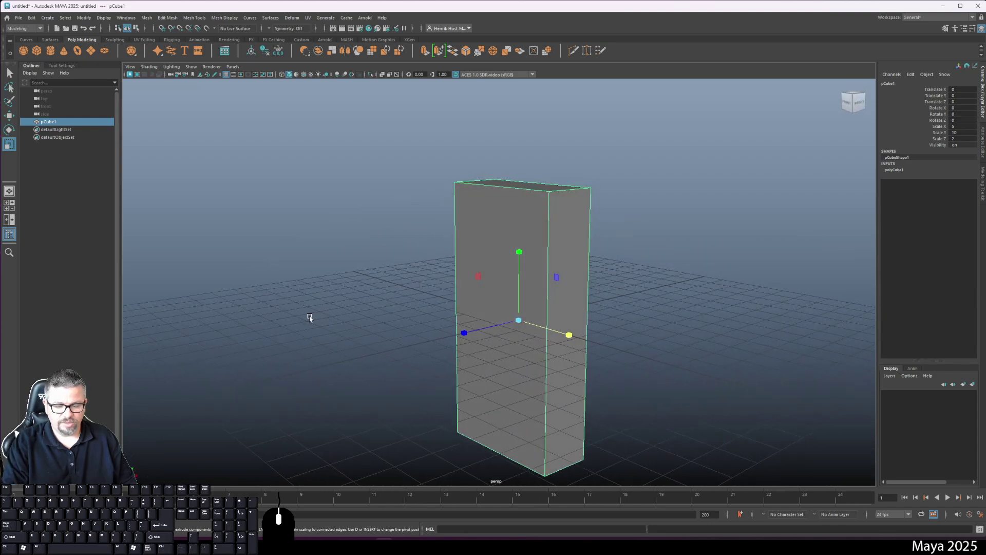
key(w)
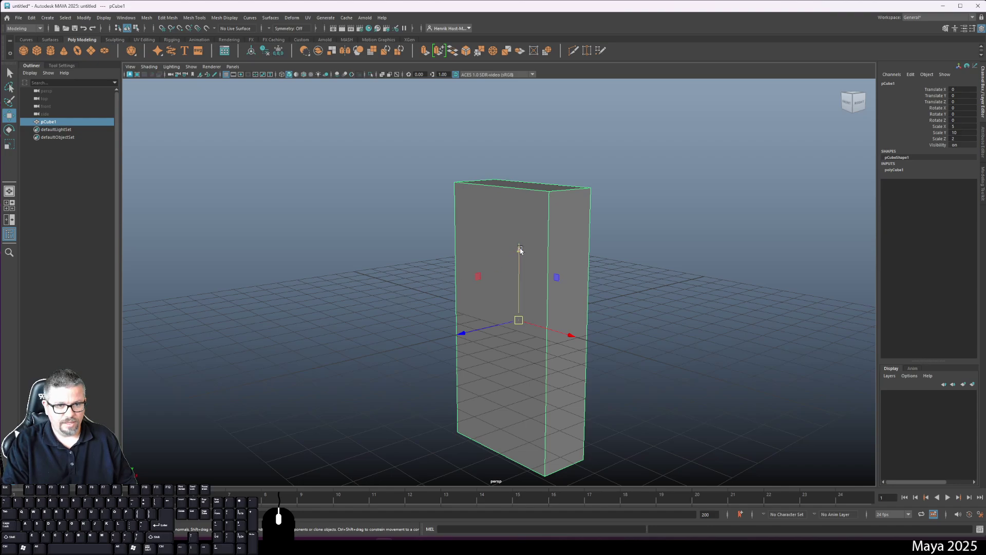
drag(519, 249, 532, 104)
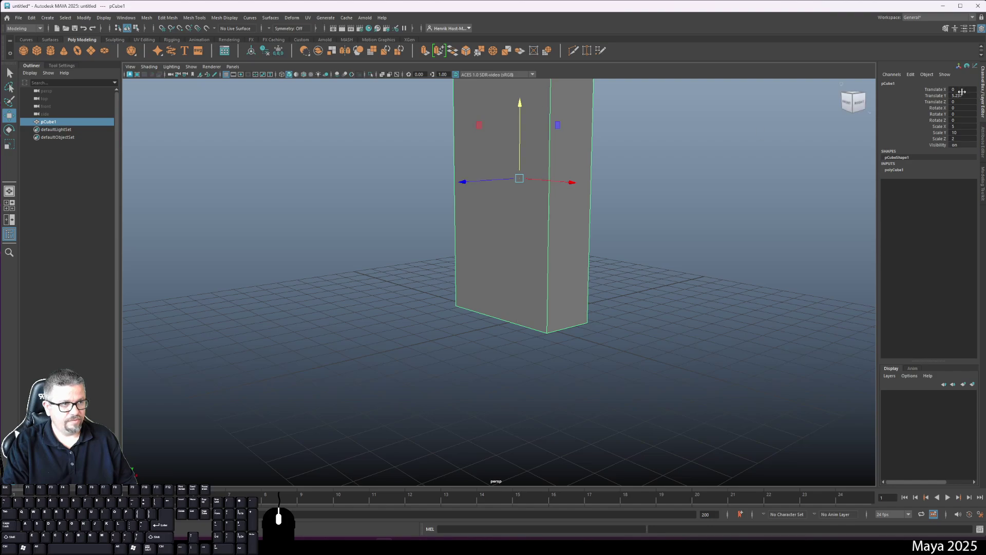
double_click(959, 96)
text(5)
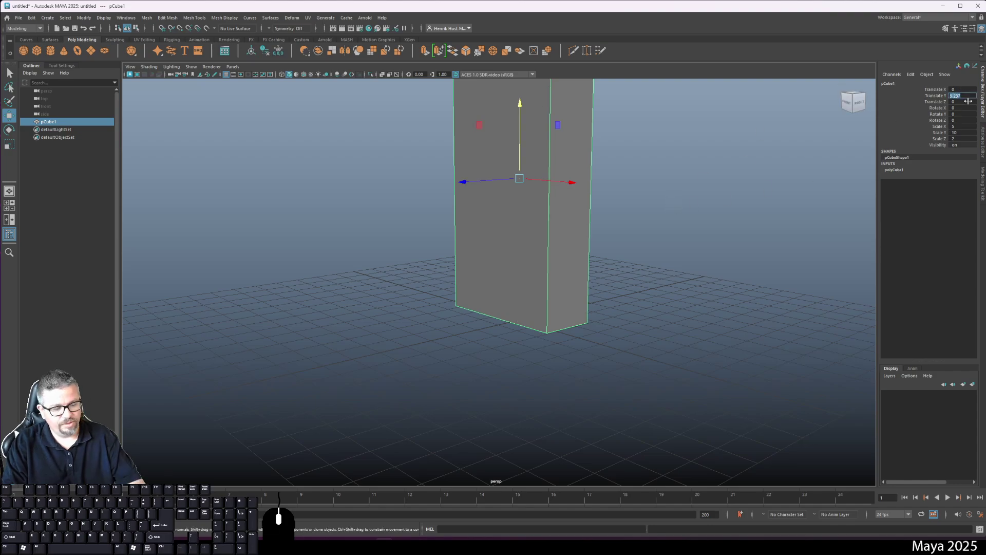
key(Return)
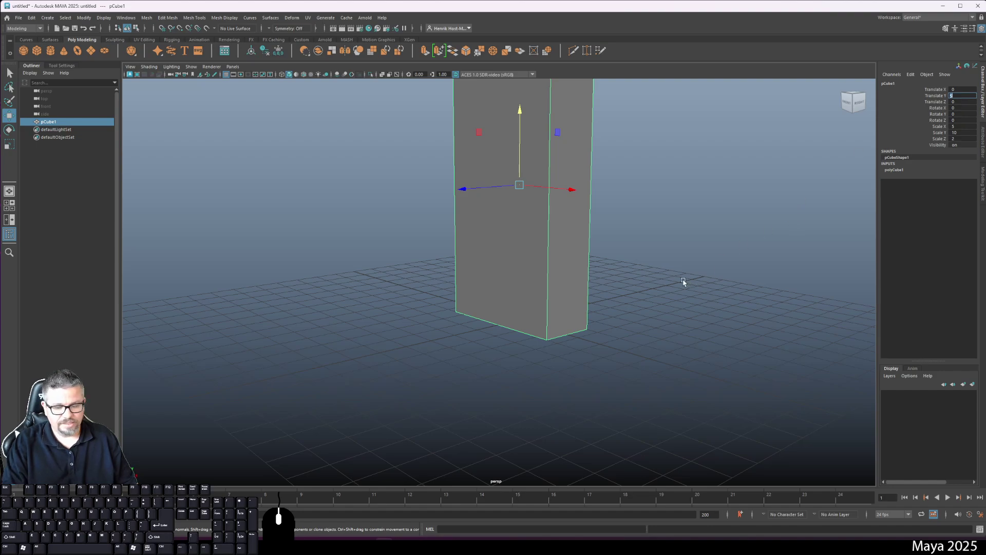
- Frame the box and orbit to inspect it from below and above
key(f)
key(f)
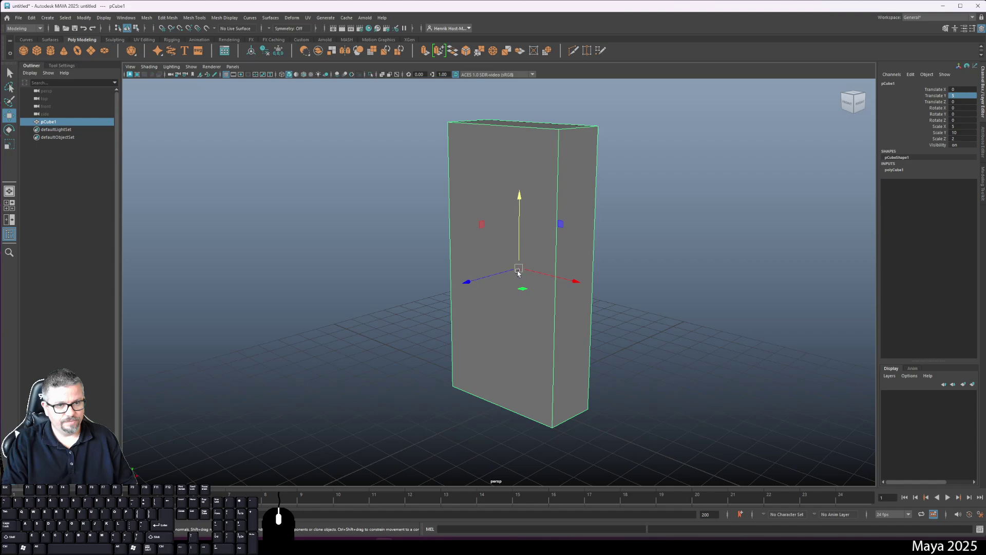
alt+drag(524, 267, 839, 173)
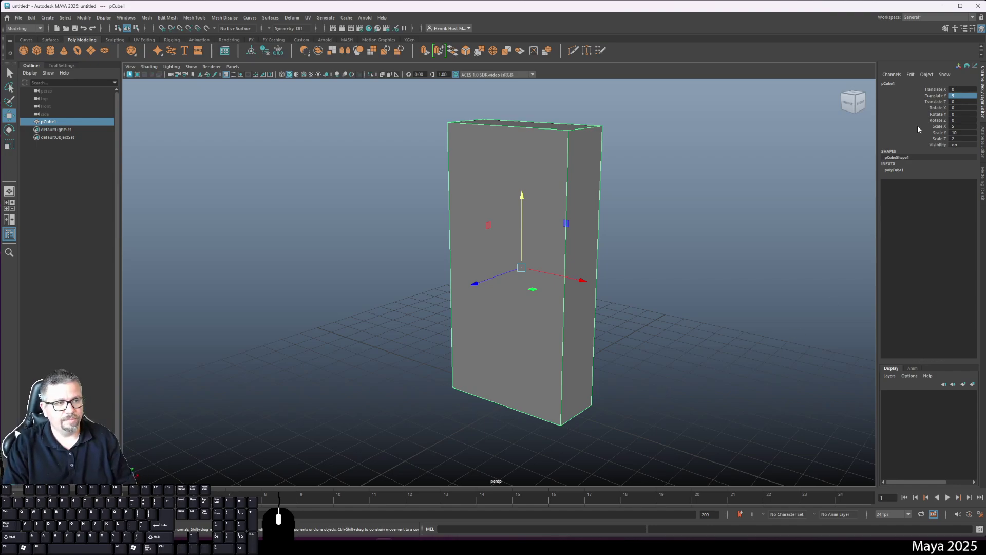
alt+drag(630, 407, 637, 430)
alt+drag(654, 341, 645, 353)
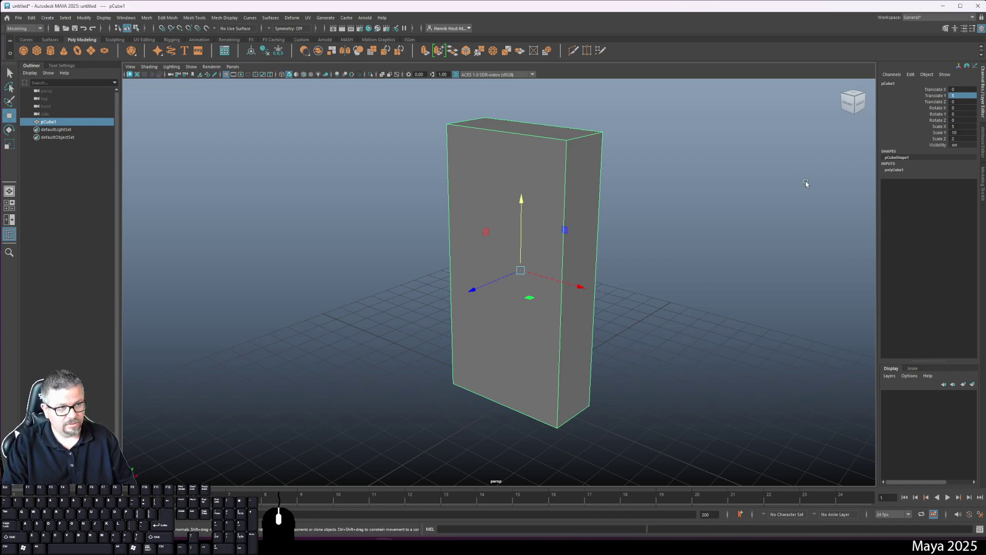
- Deselect the box, tumble the view, then reselect it with Ctrl+Shift+A
click(649, 332)
alt+drag(611, 414, 587, 385)
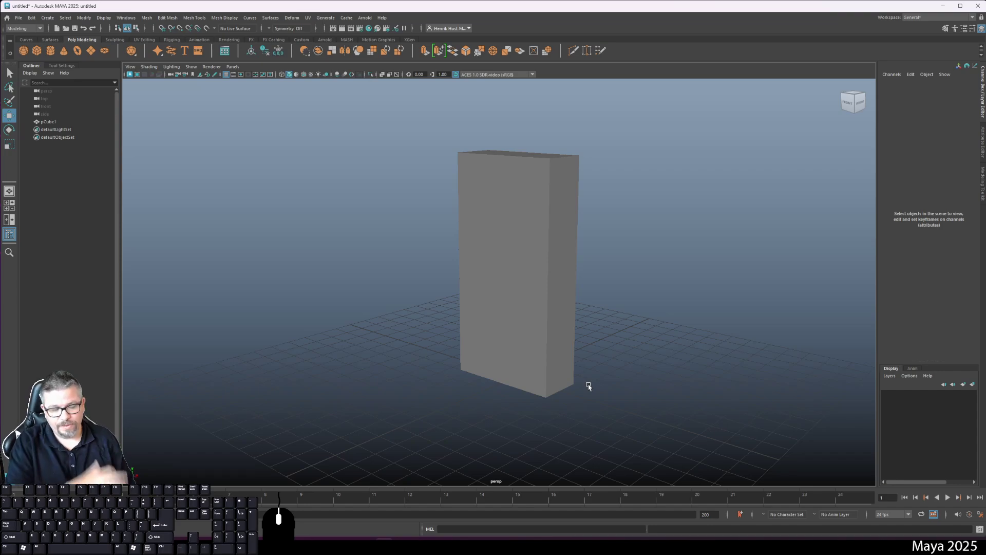
key(ctrl+shift+a)
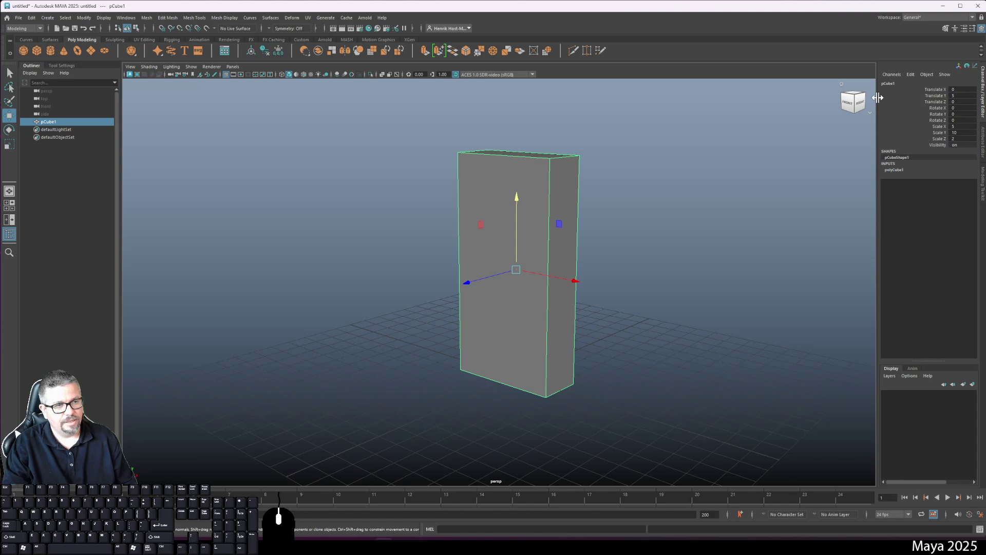
click(37, 51)
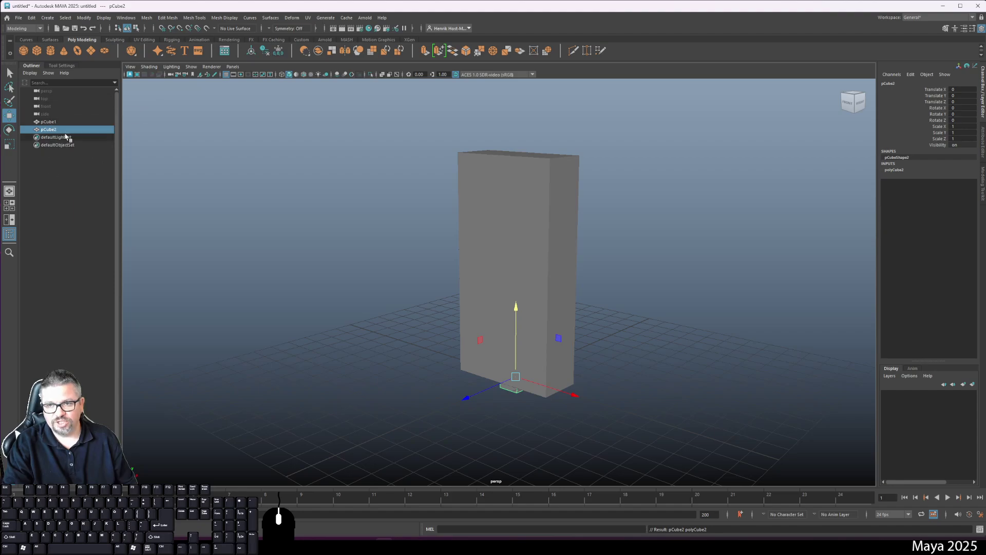
middle_drag(69, 135, 55, 130)
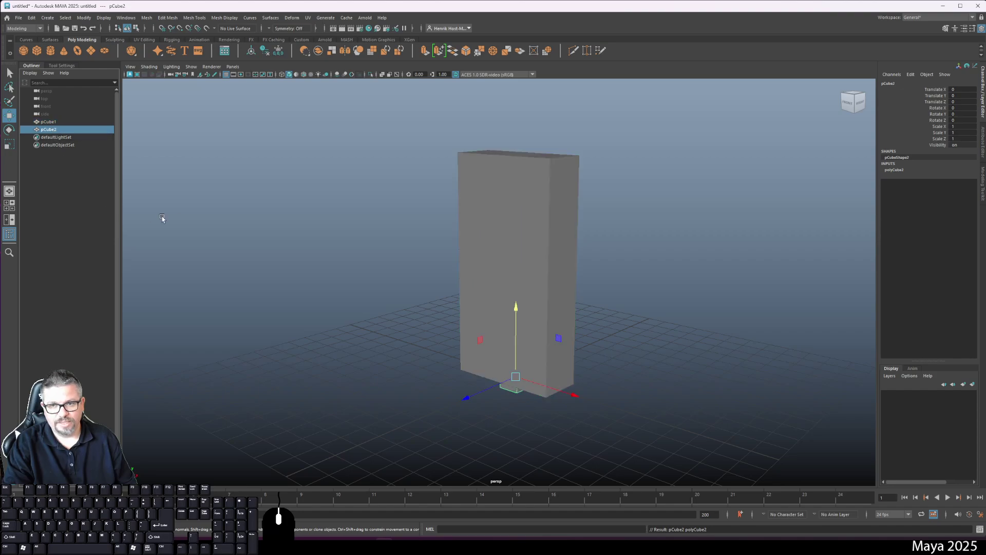
key(Delete)
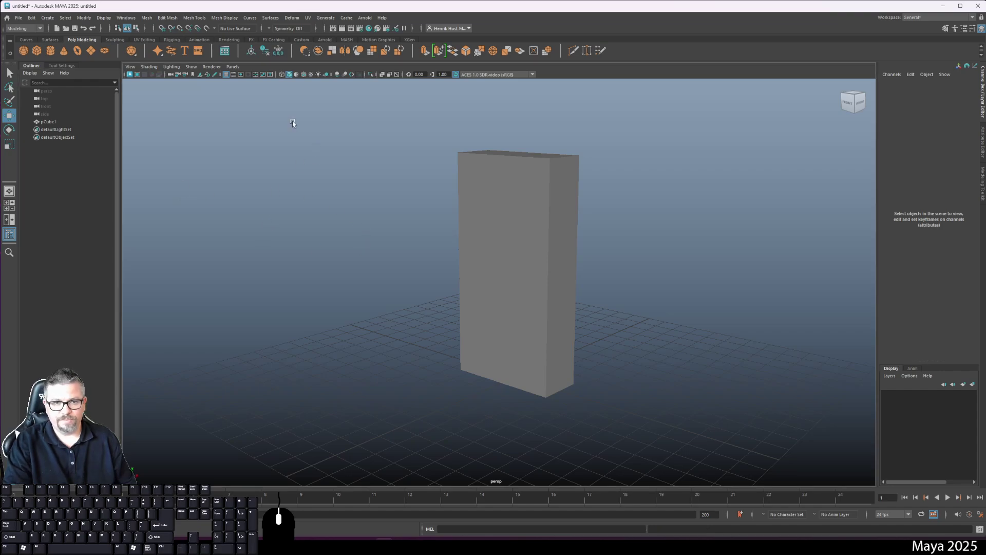
drag(294, 125, 654, 432)
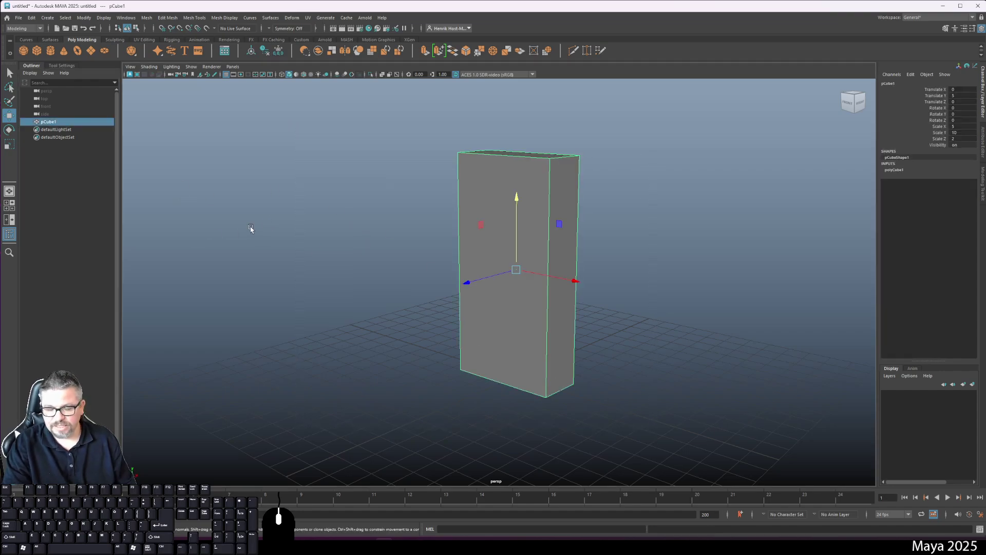
- Rename pCube1 to Book_Case_Mesh in the Channel Box
click(291, 280)
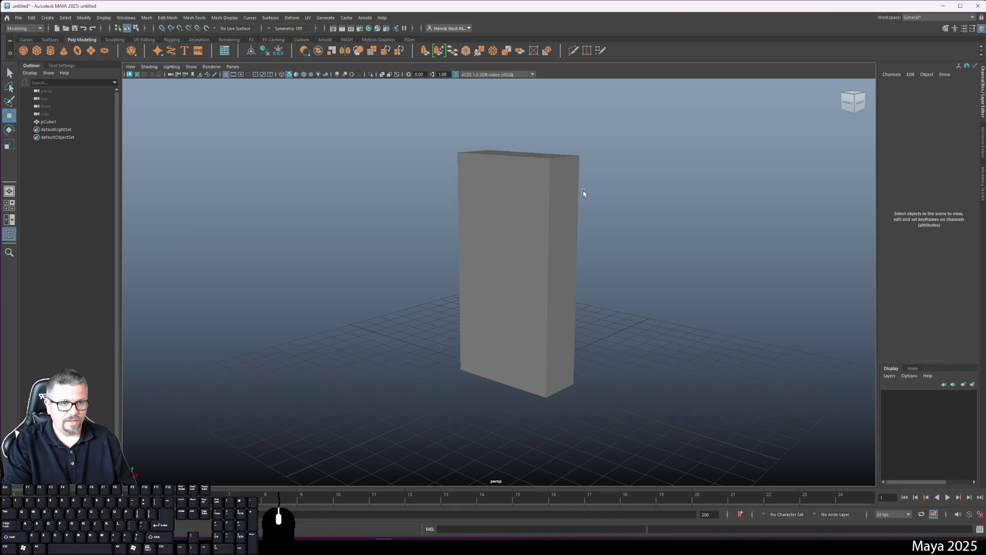
click(560, 196)
double_click(902, 82)
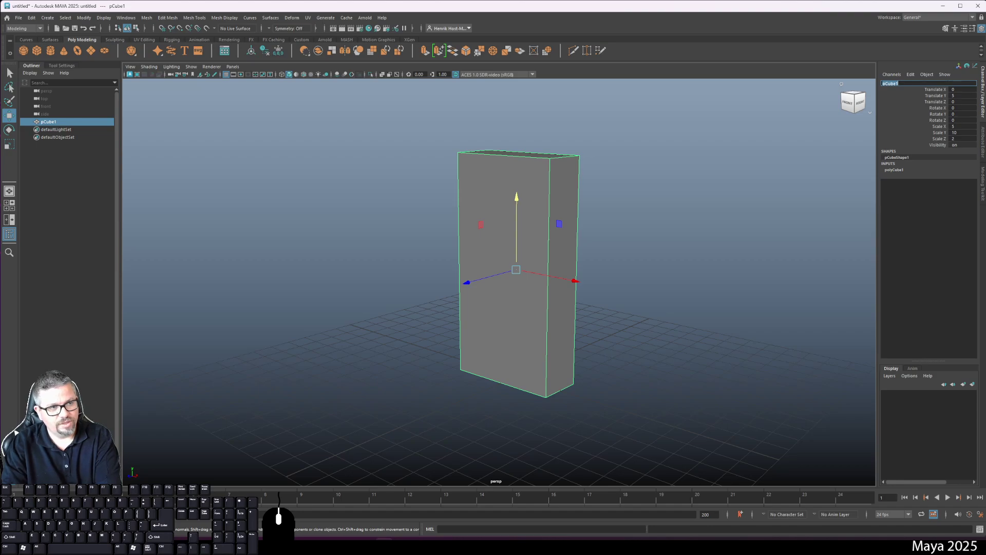
text(Boo)
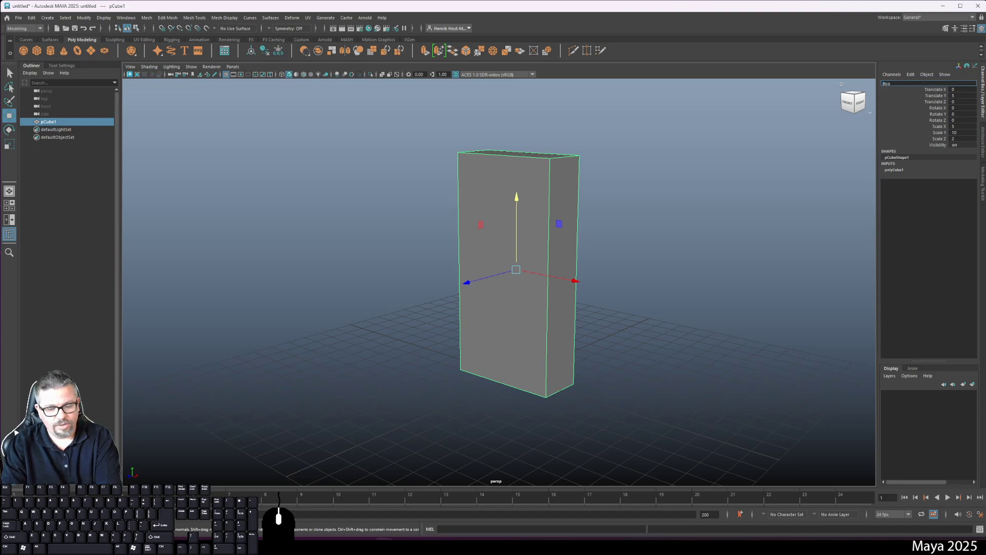
text(k Case_)
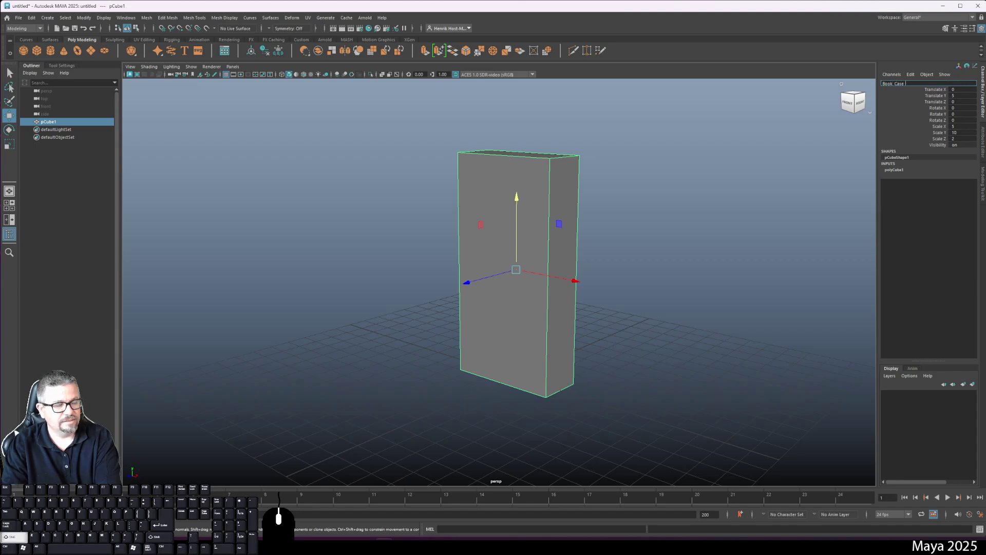
text(Mesh)
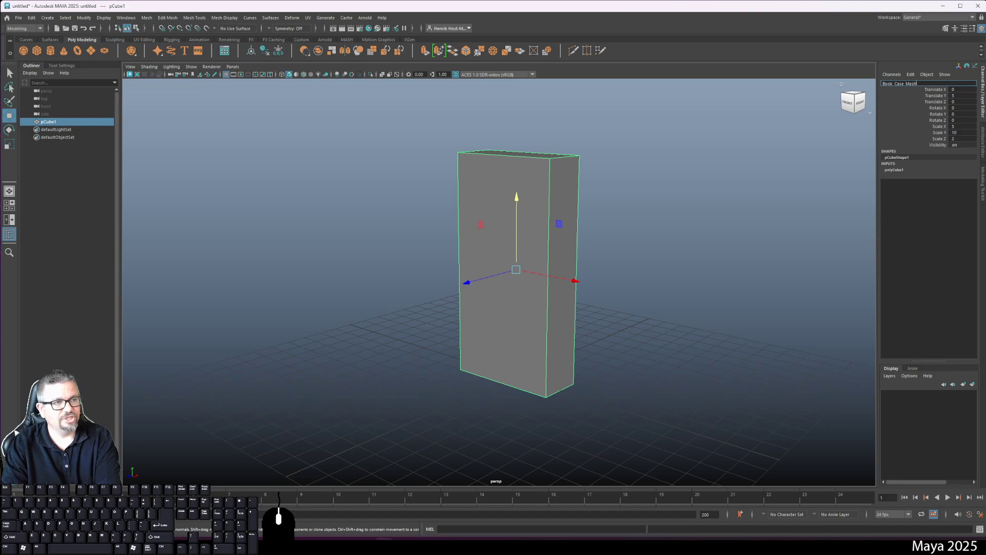
key(Return)
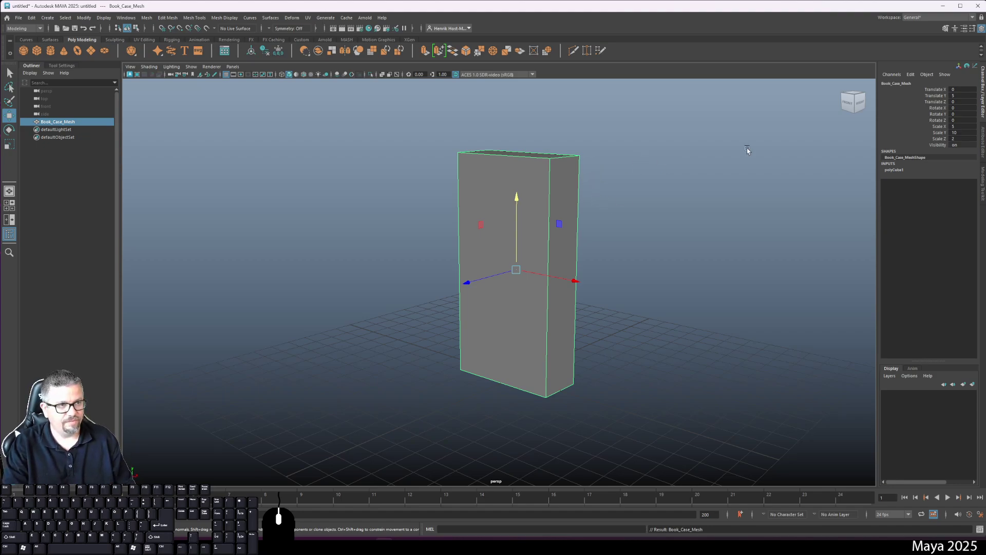
- Shorten the name to Book_Case and reselect the box
click(910, 84)
text(Book_Case)
key(Return)
click(702, 398)
click(494, 256)
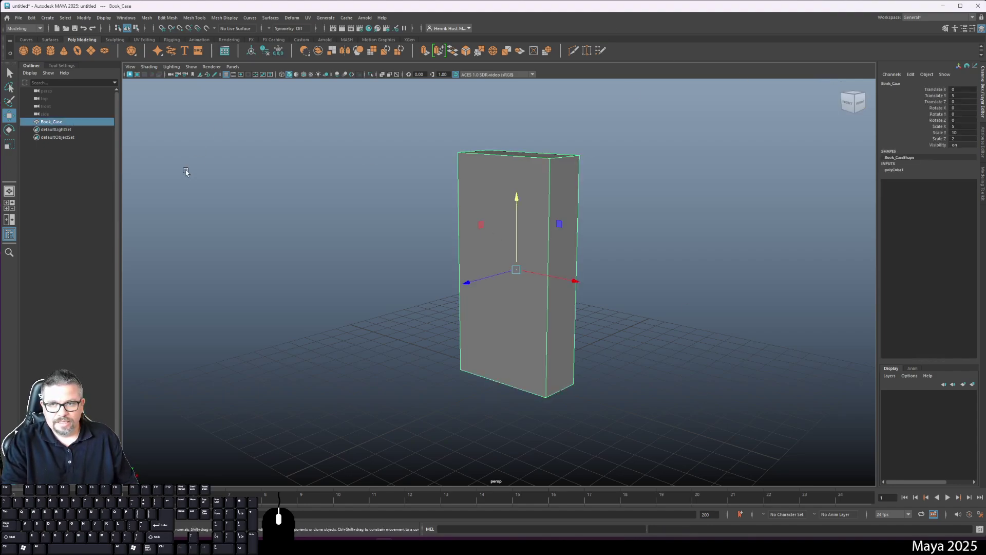
- Reselect Book_Case and view its Book_Case, Book_CaseShape and polyCube1 tabs in the Attribute Editor
click(666, 202)
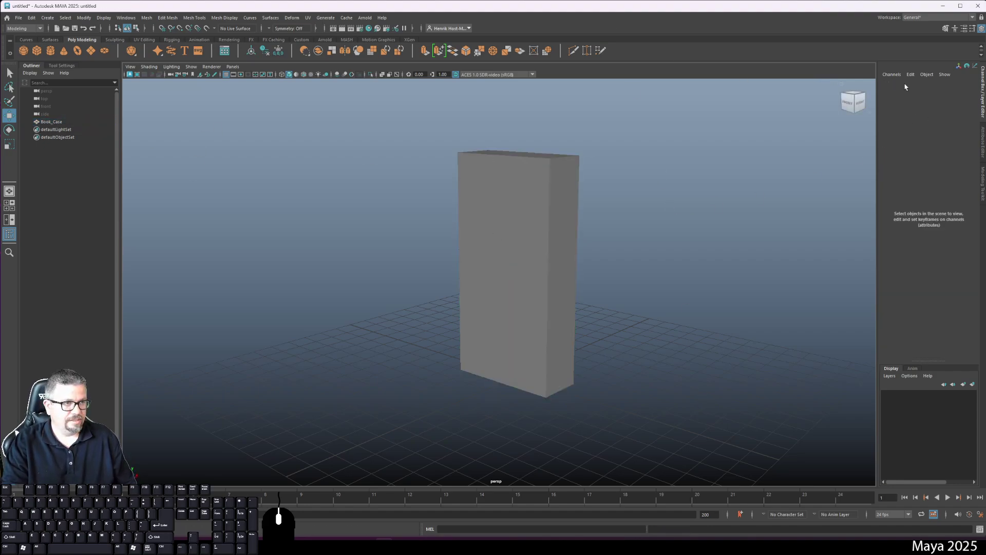
key(ctrl+z)
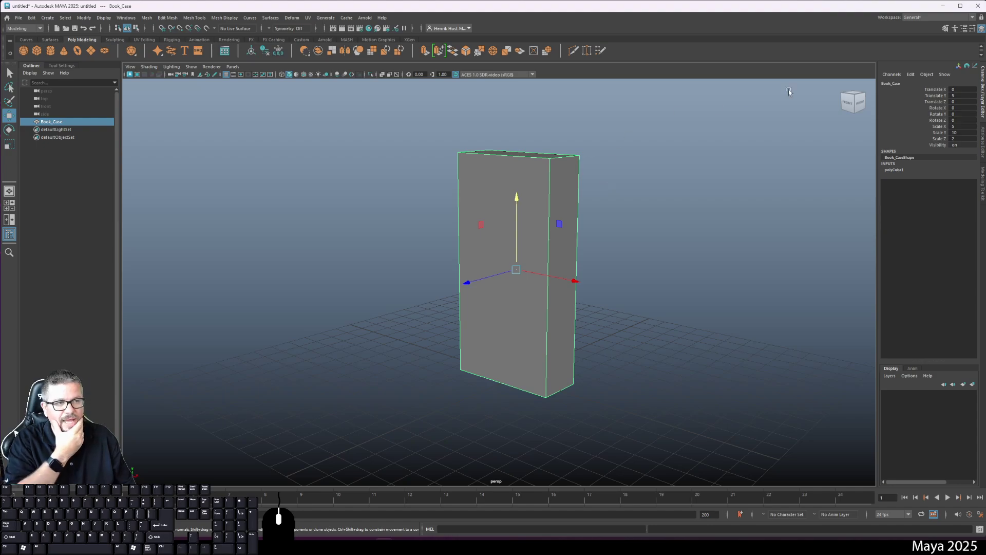
click(982, 138)
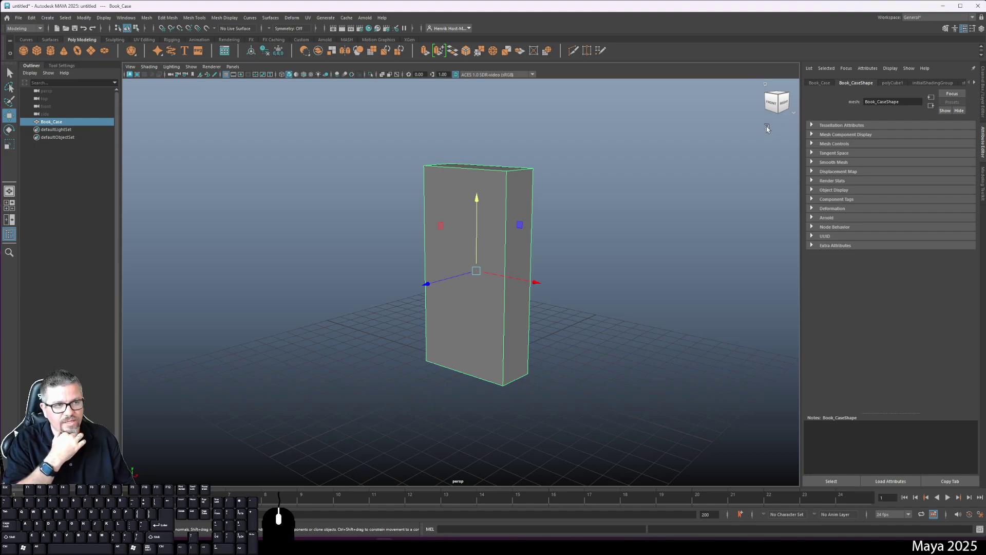
click(826, 82)
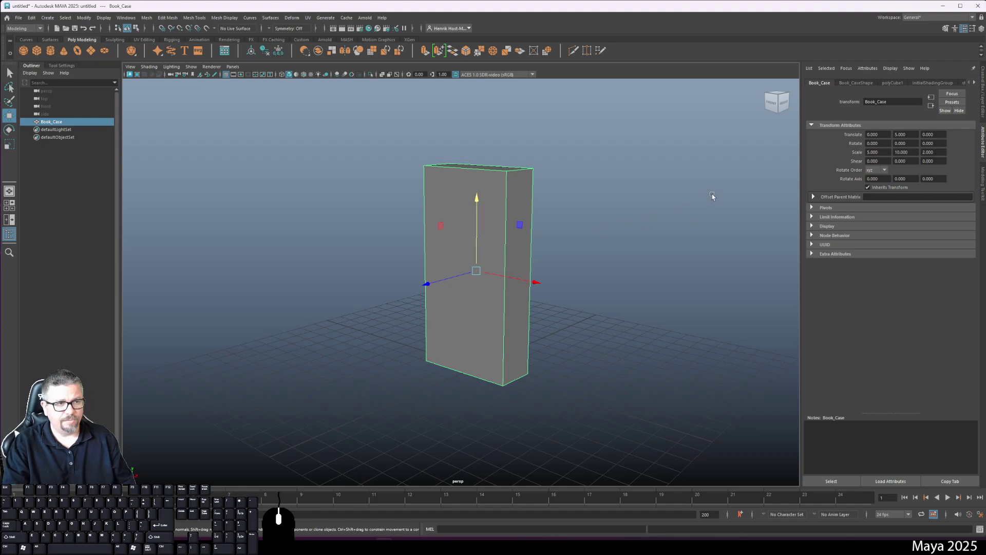
click(982, 88)
click(981, 141)
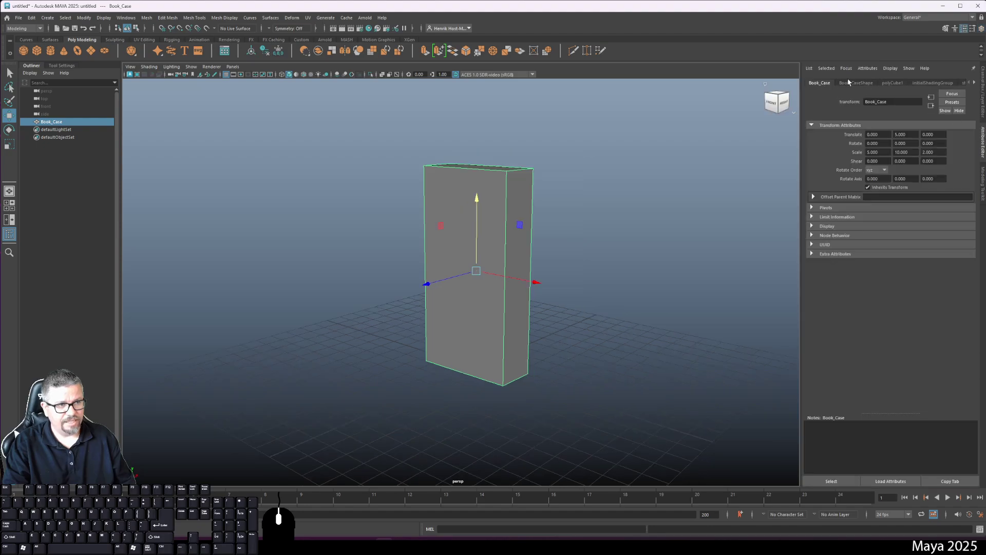
click(850, 83)
click(892, 82)
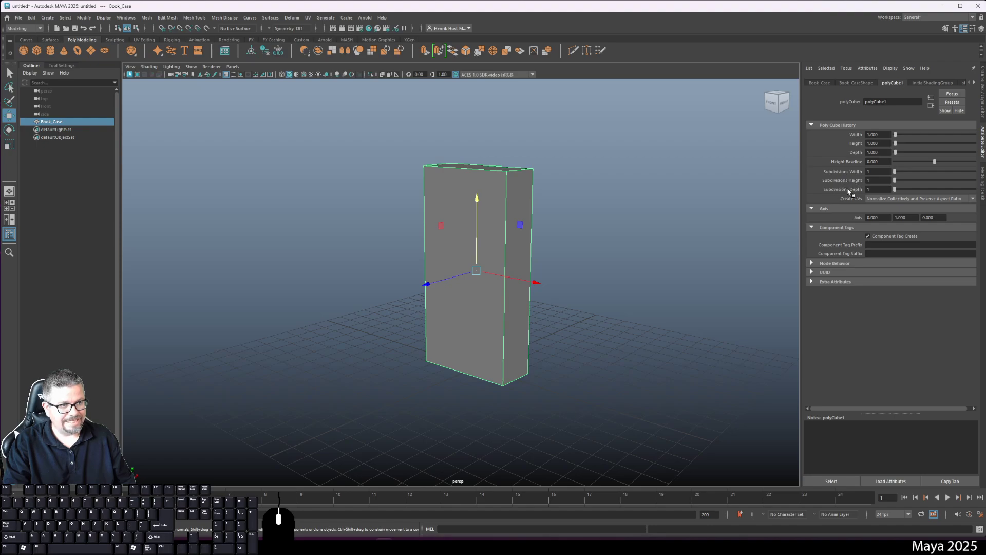
- Set Subdivisions Width to 8 and switch the box to face selection
drag(895, 172, 904, 170)
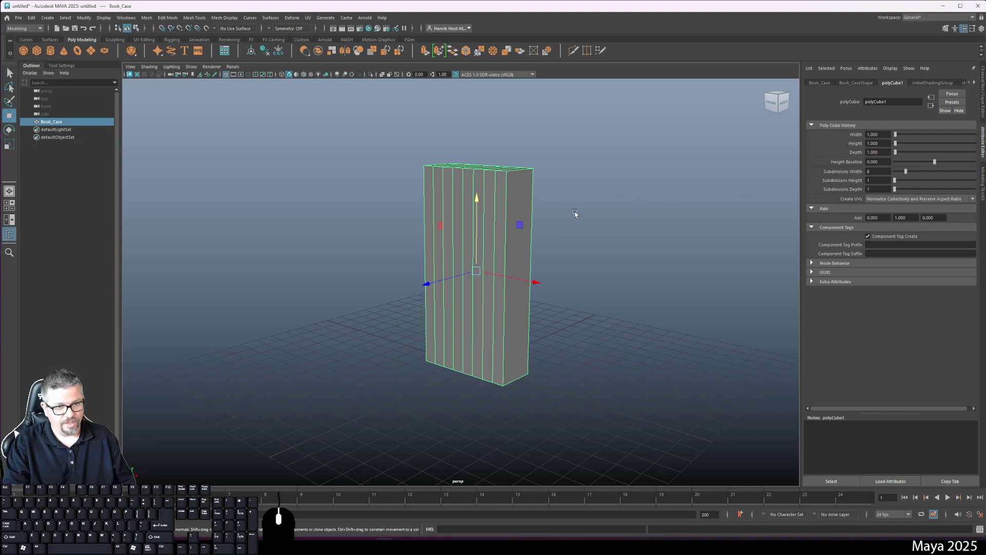
alt+drag(584, 207, 534, 261)
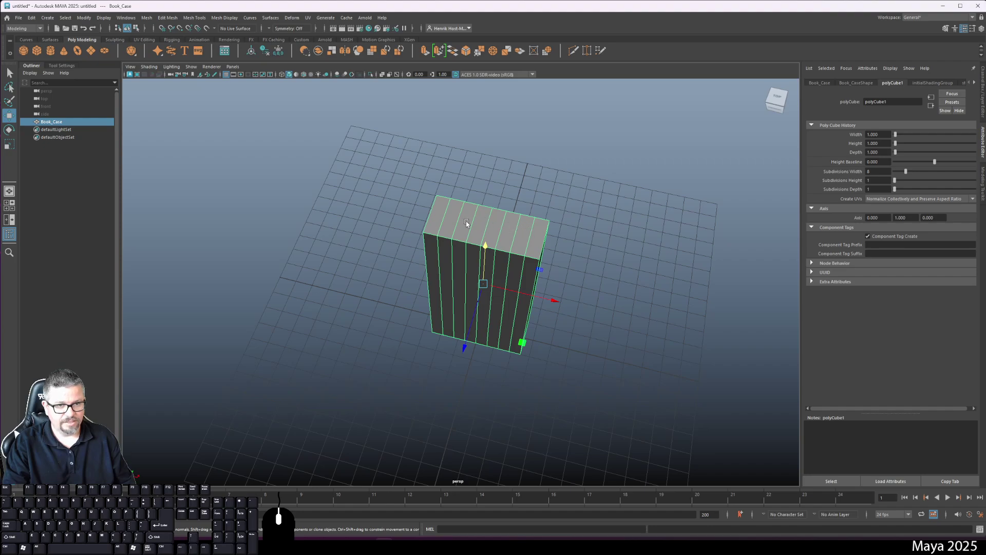
right_click(446, 210)
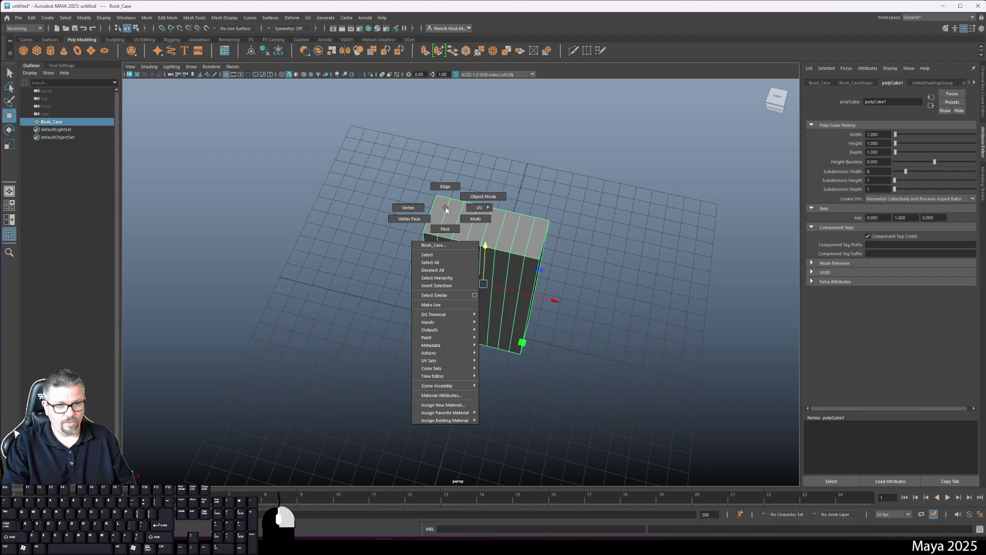
right_click(452, 206)
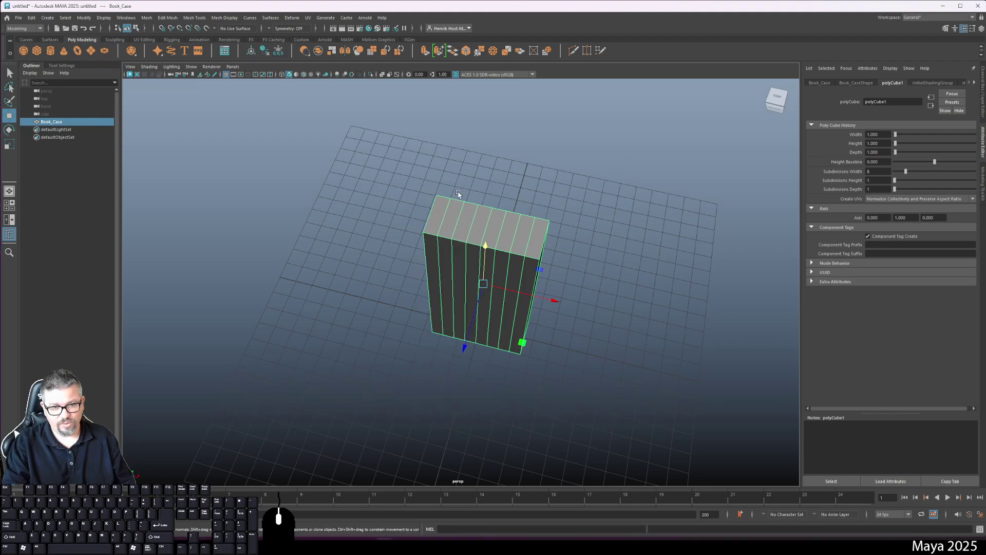
right_click(443, 205)
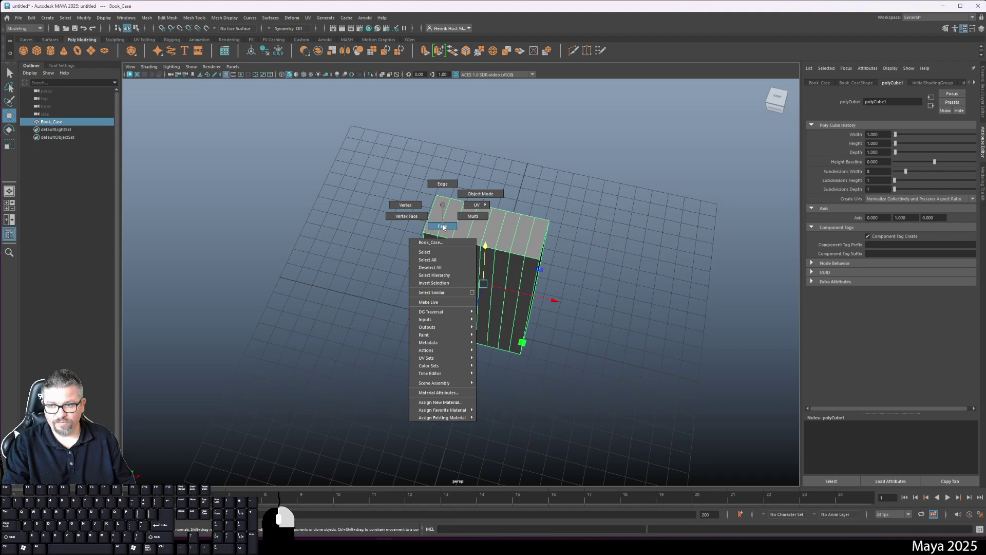
click(443, 227)
- Select the eight top faces of the box from left to right
click(441, 211)
click(441, 210)
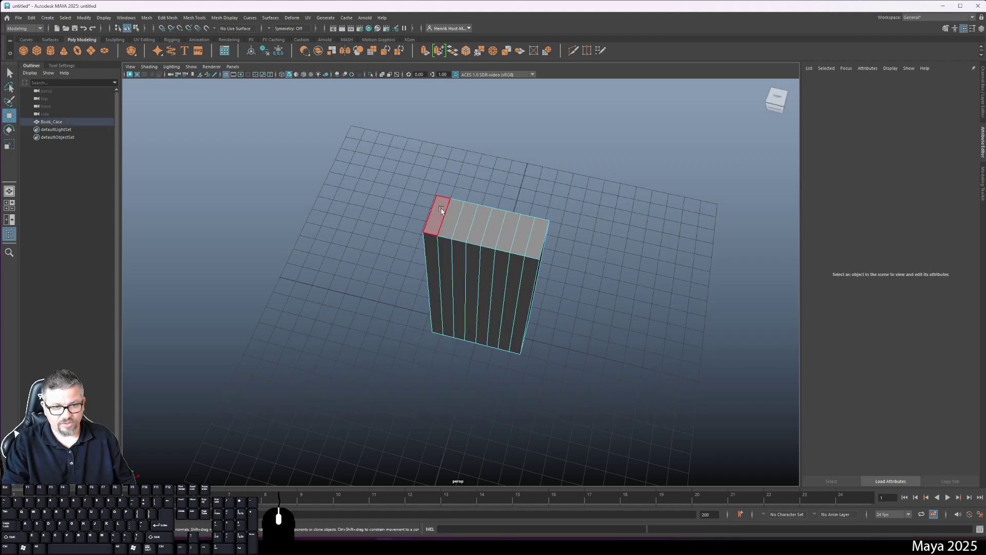
click(460, 207)
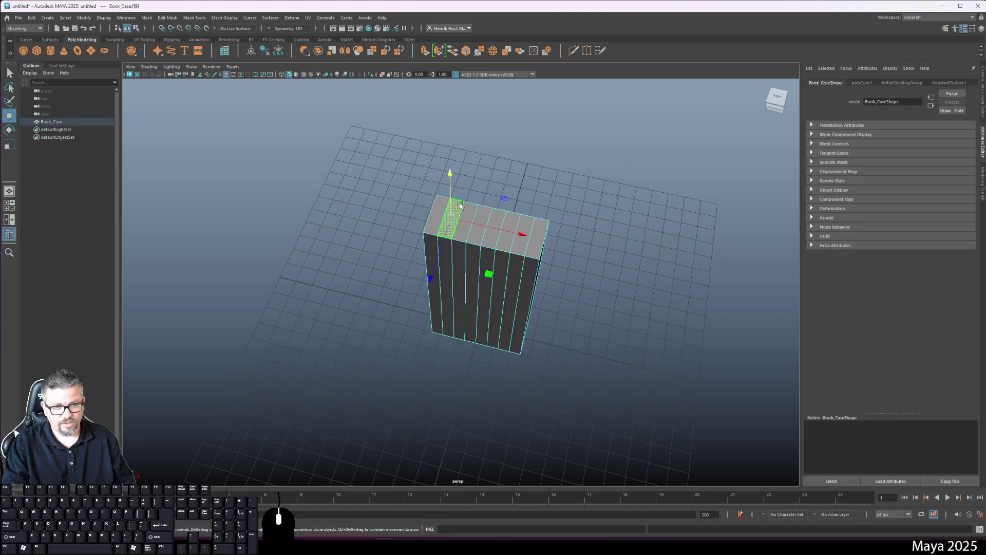
click(473, 209)
click(485, 211)
click(497, 213)
click(514, 218)
click(526, 219)
click(541, 223)
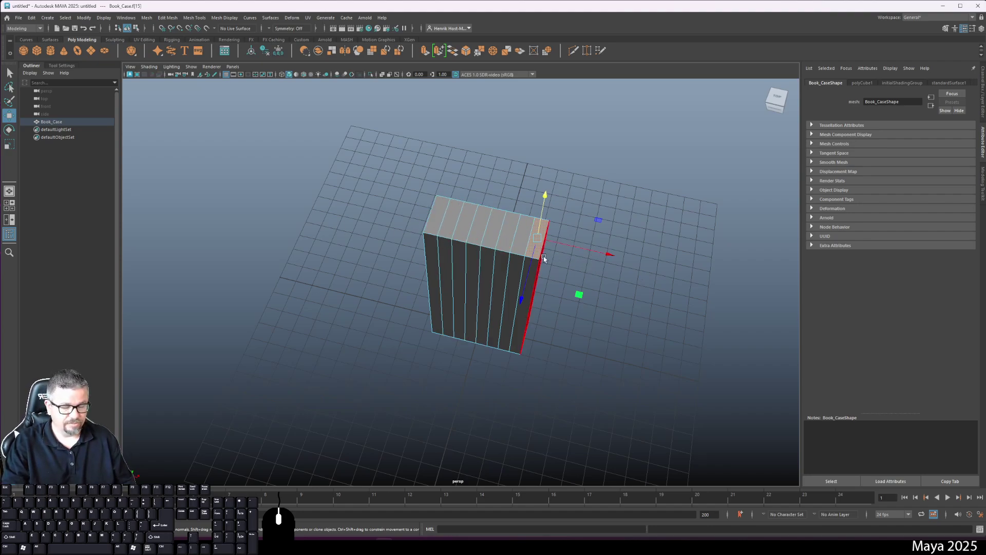
- Clear the faces, return to object selection and select the whole Book_Case
click(628, 202)
right_drag(464, 232, 516, 208)
click(630, 247)
click(502, 233)
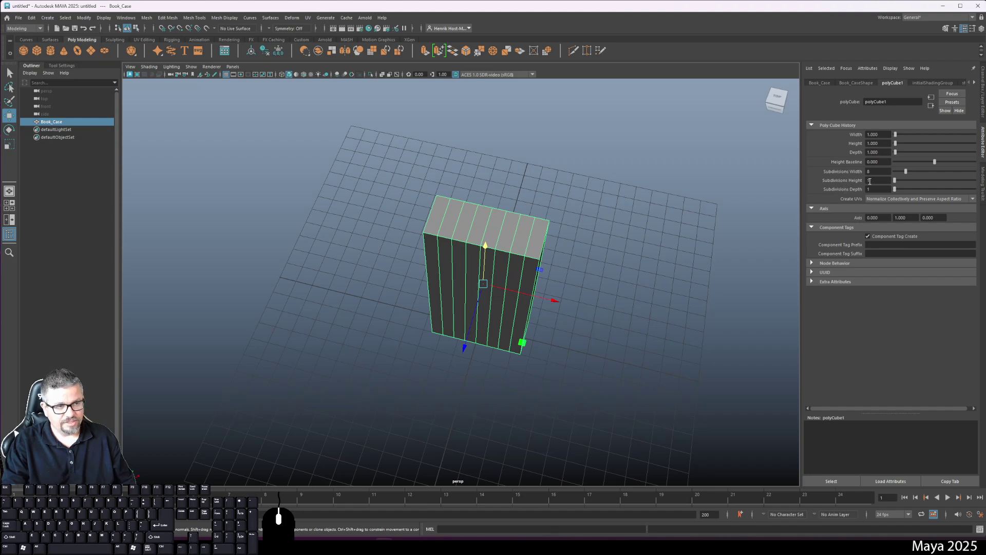
- Raise Book_Case's Subdivisions Height and check the grid from the front
alt+drag(661, 255, 646, 236)
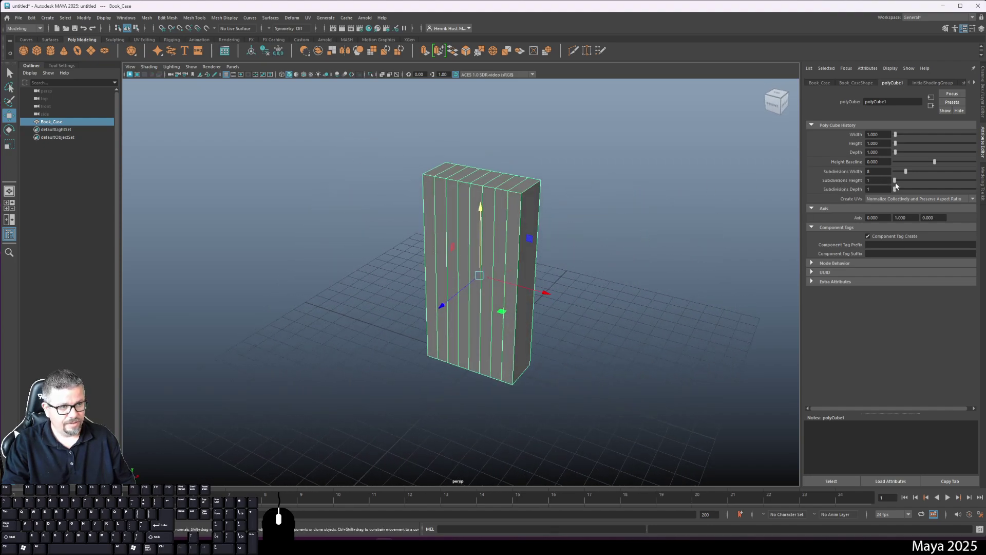
drag(896, 184, 913, 186)
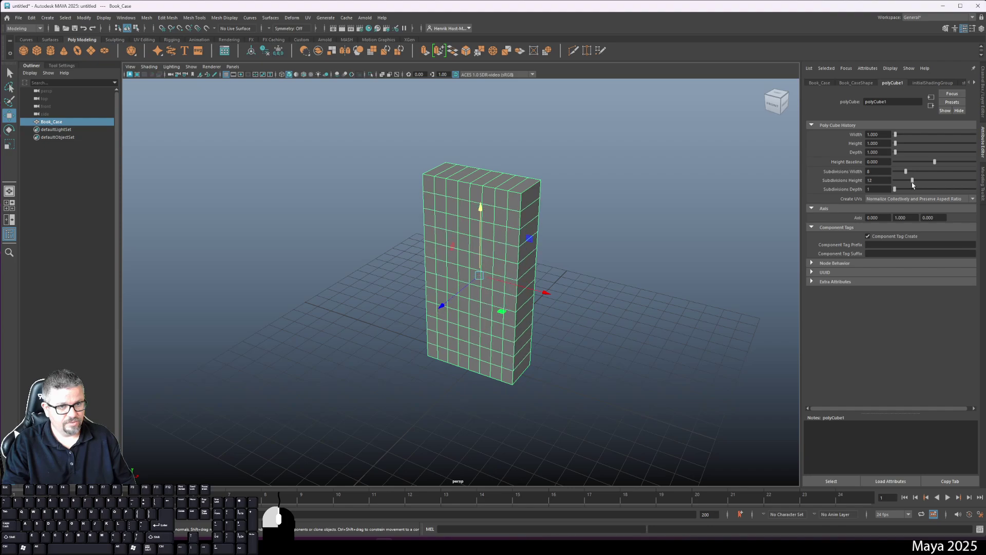
drag(914, 185, 920, 186)
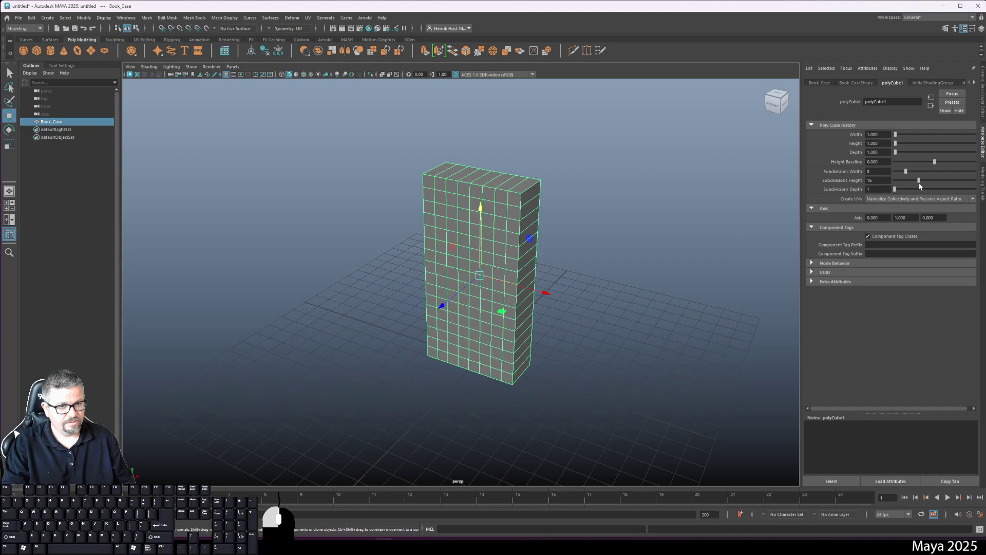
alt+drag(628, 235, 581, 238)
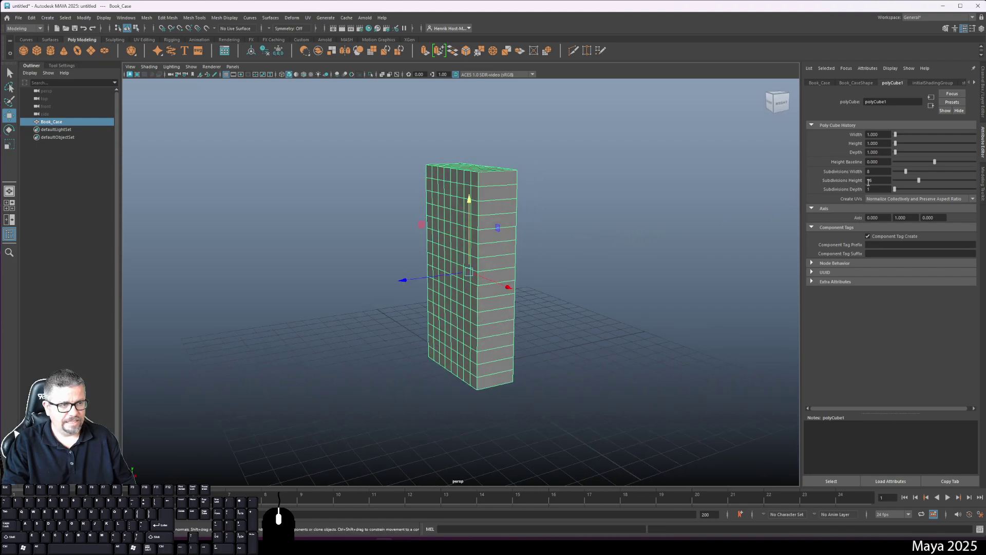
click(645, 254)
click(479, 249)
- Try Subdivisions Depth 3, then set it back to 1
alt+drag(586, 301, 626, 299)
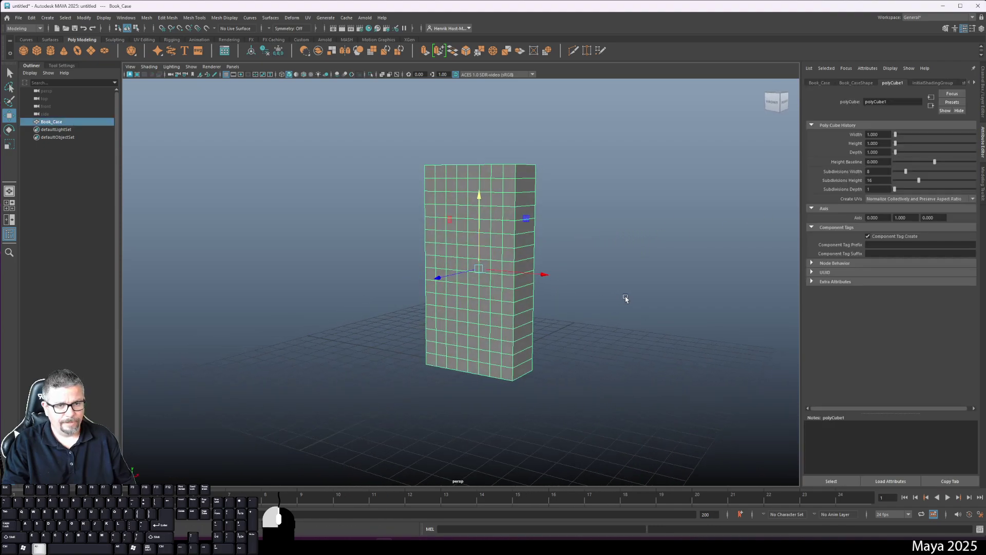
alt+drag(640, 215, 606, 236)
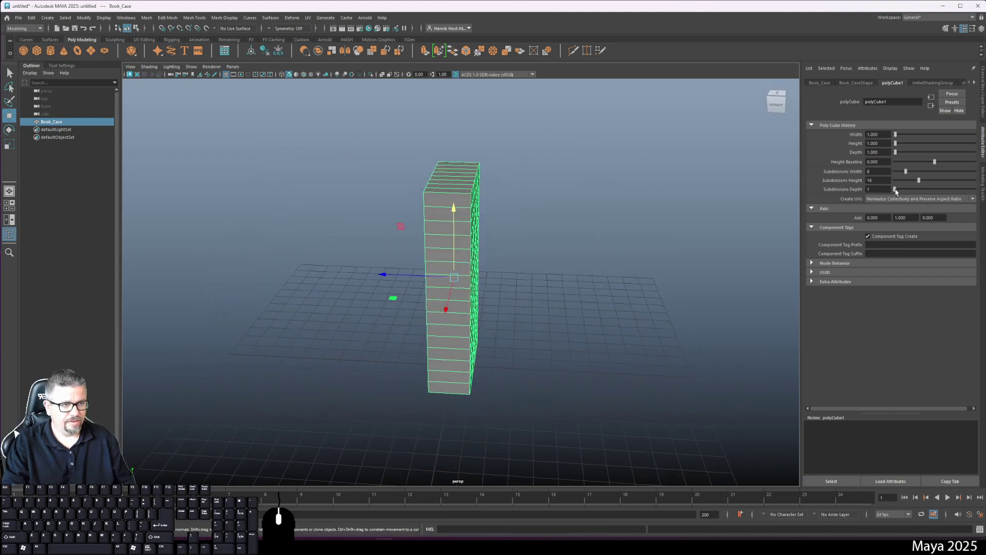
drag(896, 192, 898, 191)
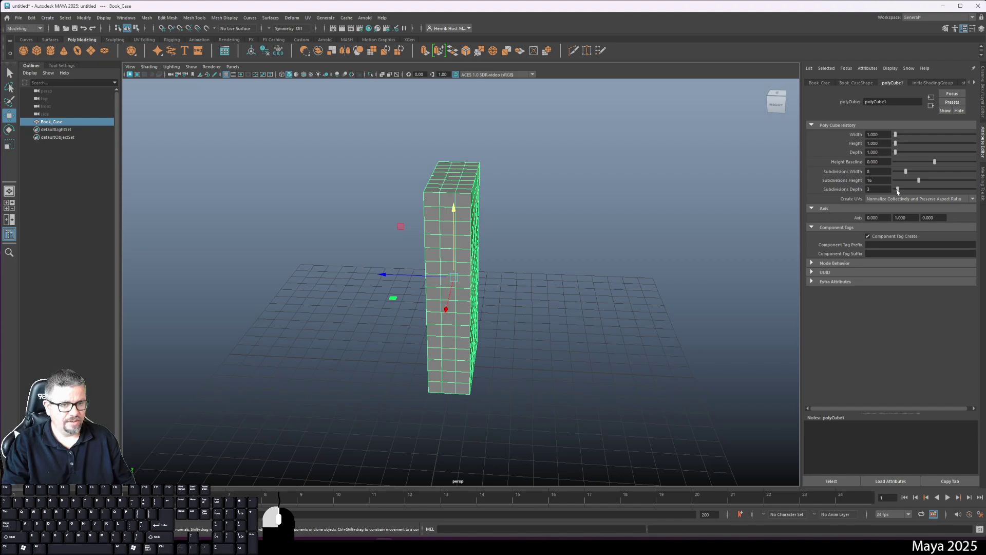
alt+drag(591, 244, 631, 248)
drag(898, 189, 894, 192)
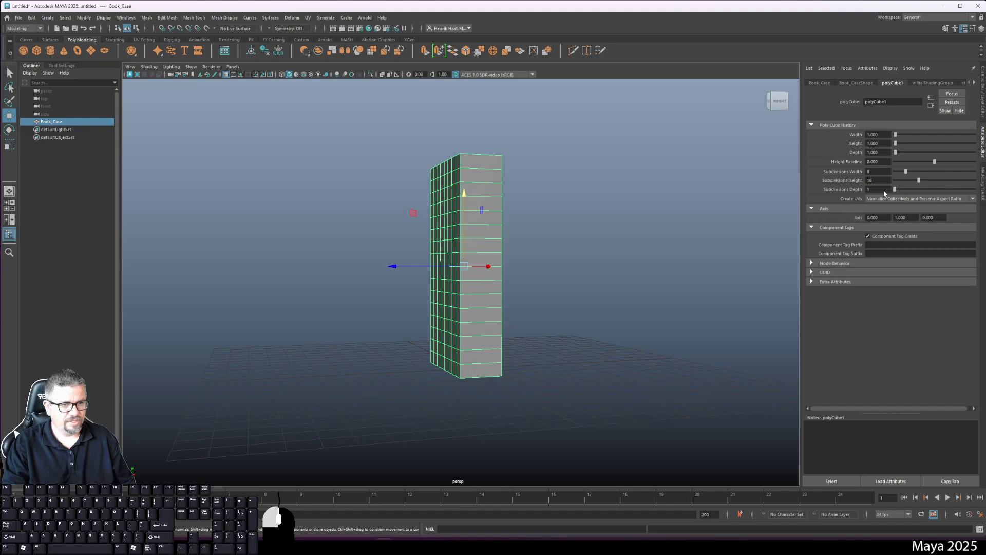
alt+drag(584, 252, 575, 267)
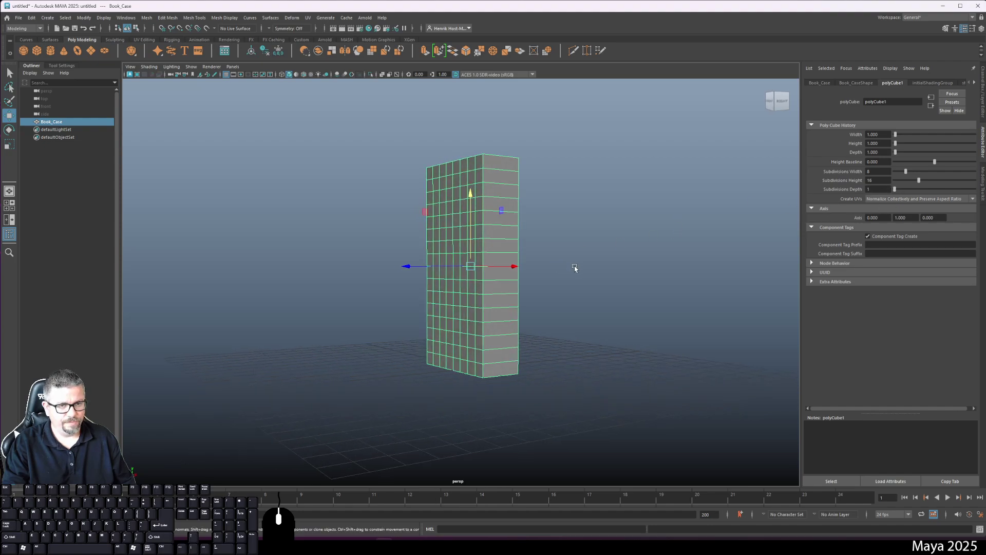
click(575, 267)
click(517, 291)
alt+drag(517, 291, 577, 214)
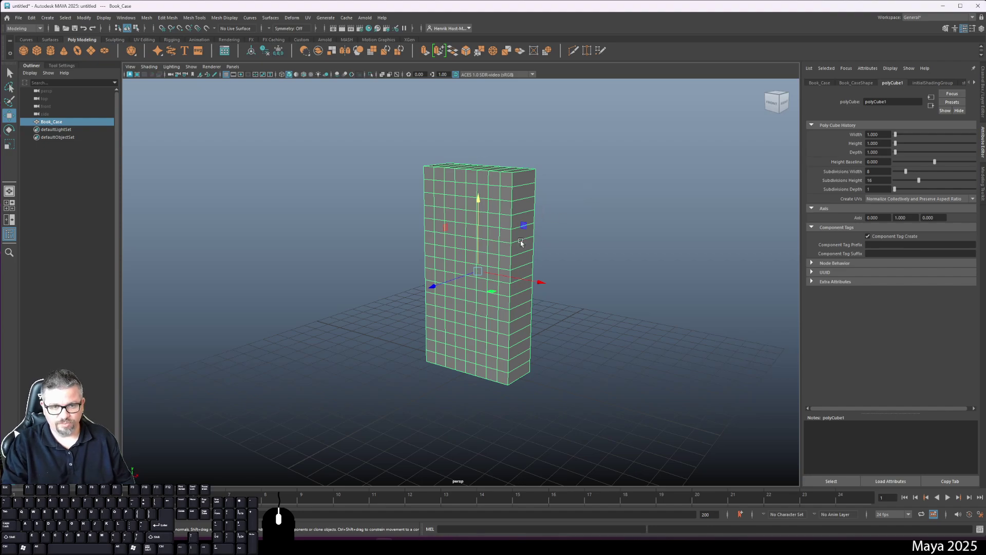
alt+drag(563, 273, 435, 146)
alt+right_drag(436, 146, 468, 232)
alt+drag(452, 226, 431, 230)
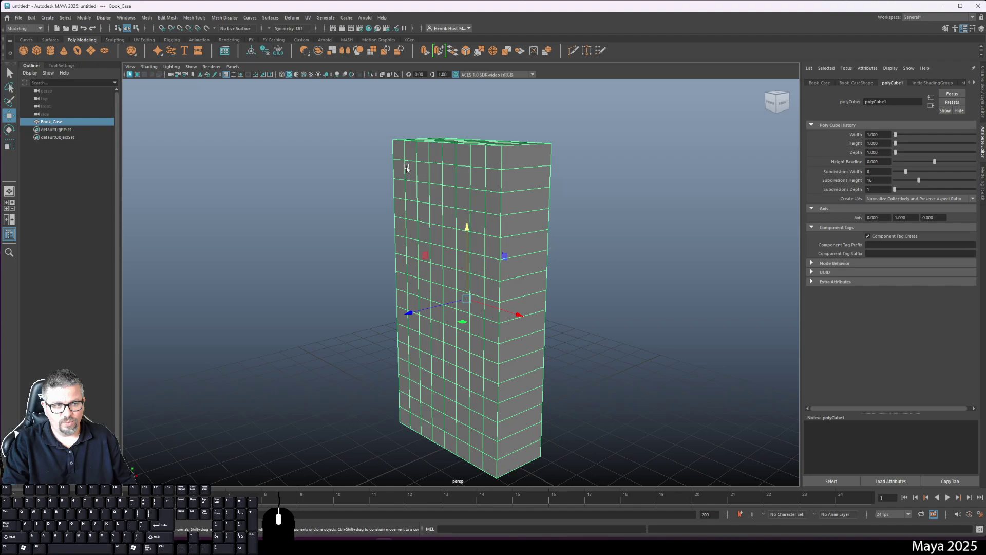
- Switch to face selection and select the top row of inner front faces
right_drag(407, 168, 409, 176)
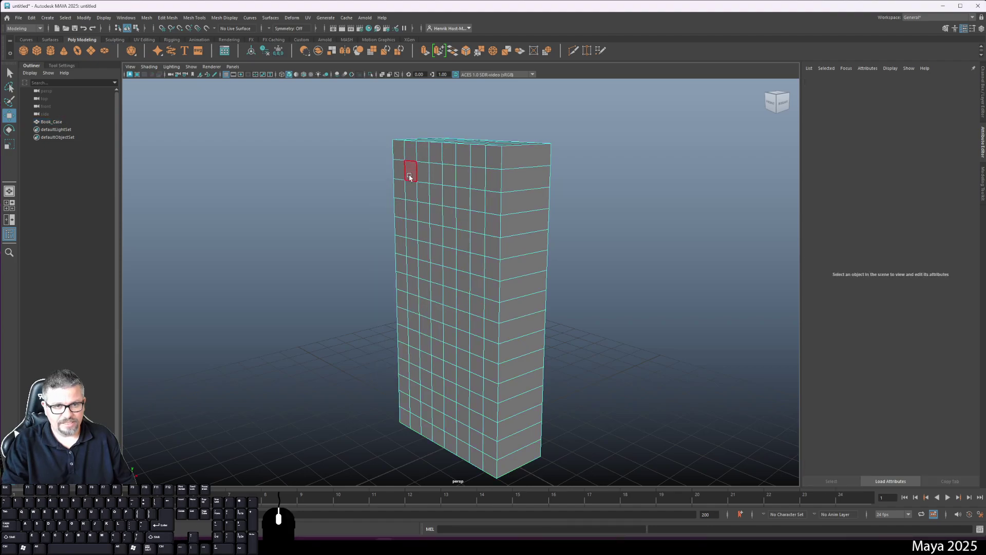
click(410, 176)
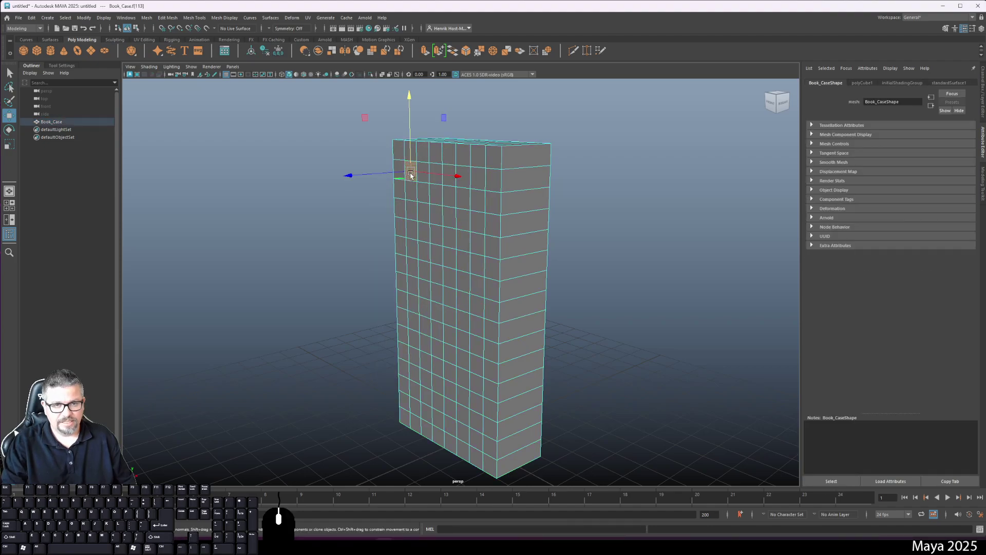
shift+click(436, 170)
shift+click(449, 170)
shift+click(461, 171)
shift+click(473, 171)
shift+click(475, 175)
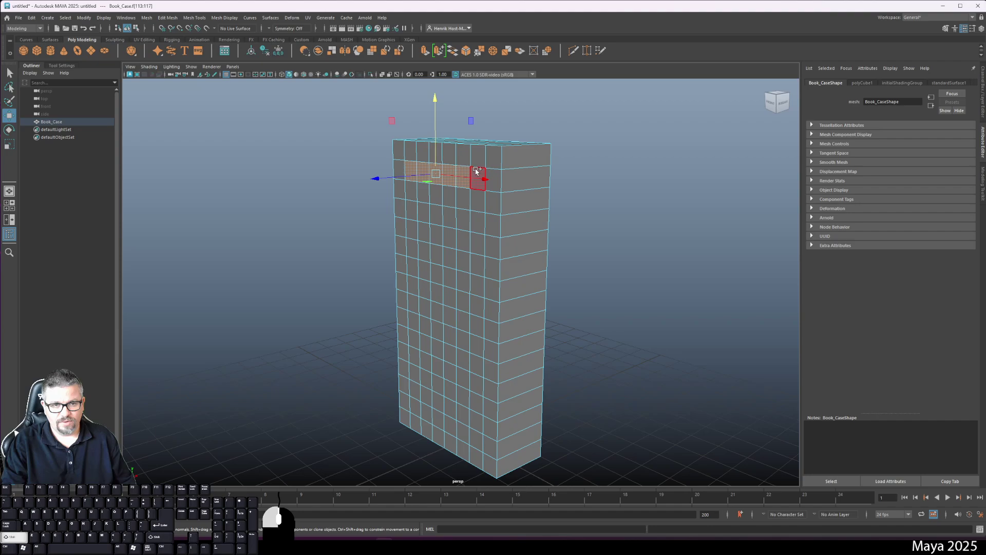
- Add the second row of inner faces below the top row
shift+click(478, 201)
shift+click(464, 202)
shift+click(450, 204)
shift+click(438, 203)
shift+click(425, 201)
shift+click(417, 200)
- Add both rows of the next shelf band's inner faces lower down
alt+drag(417, 200, 457, 219)
shift+click(465, 228)
shift+click(452, 227)
shift+double_click(405, 222)
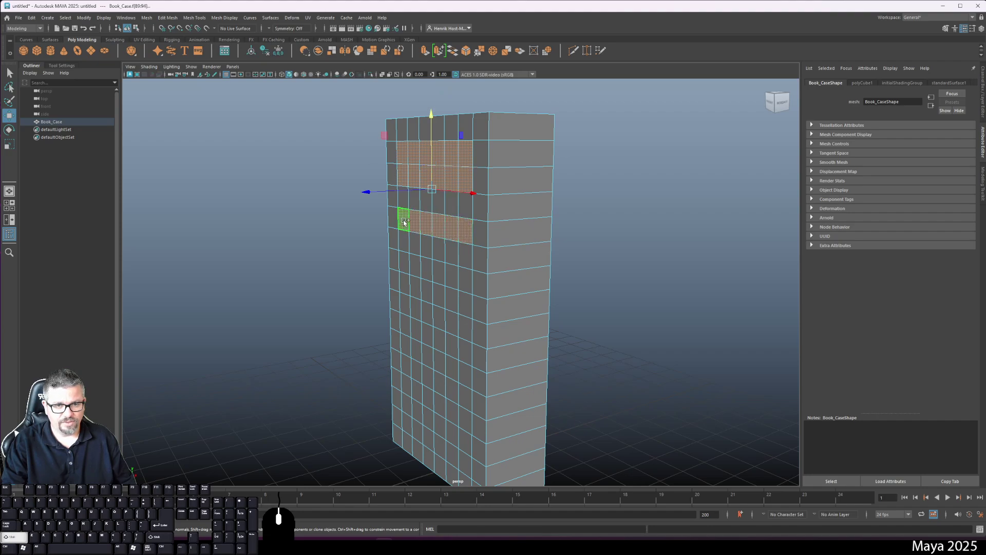
shift+click(407, 238)
shift+click(414, 246)
shift+click(425, 246)
shift+click(438, 251)
shift+double_click(451, 252)
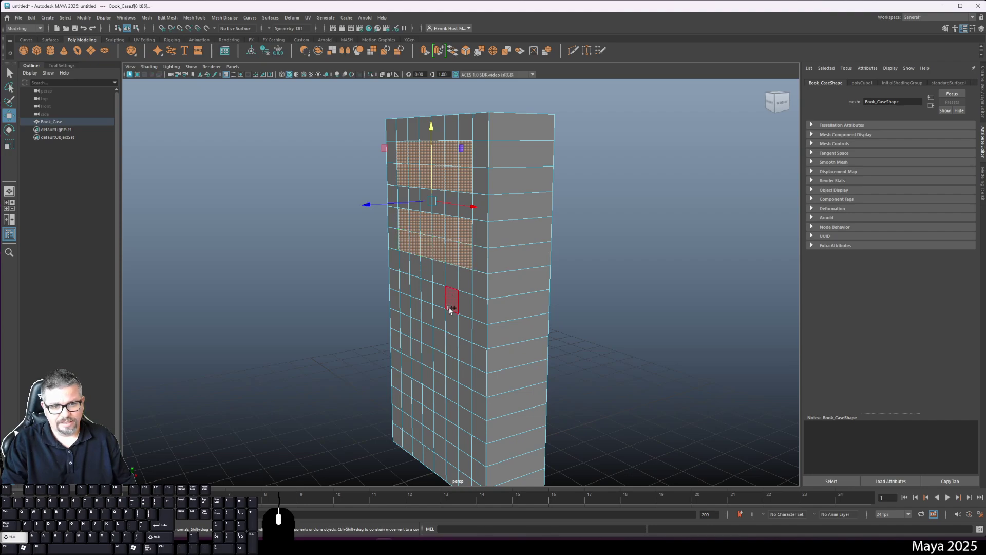
- Add the next lower row of inner faces to the selection
shift+click(465, 303)
shift+double_click(440, 296)
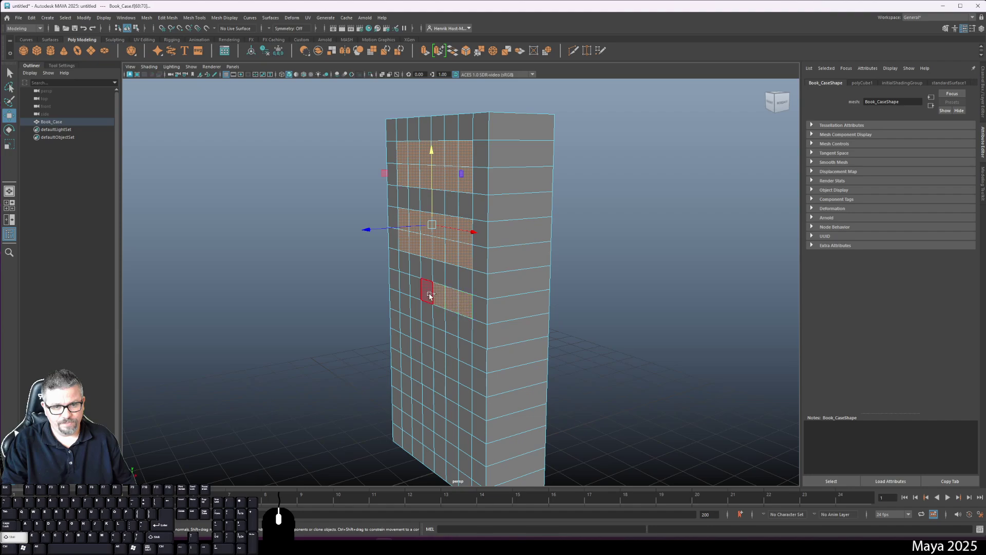
shift+click(427, 291)
shift+click(415, 287)
shift+click(405, 284)
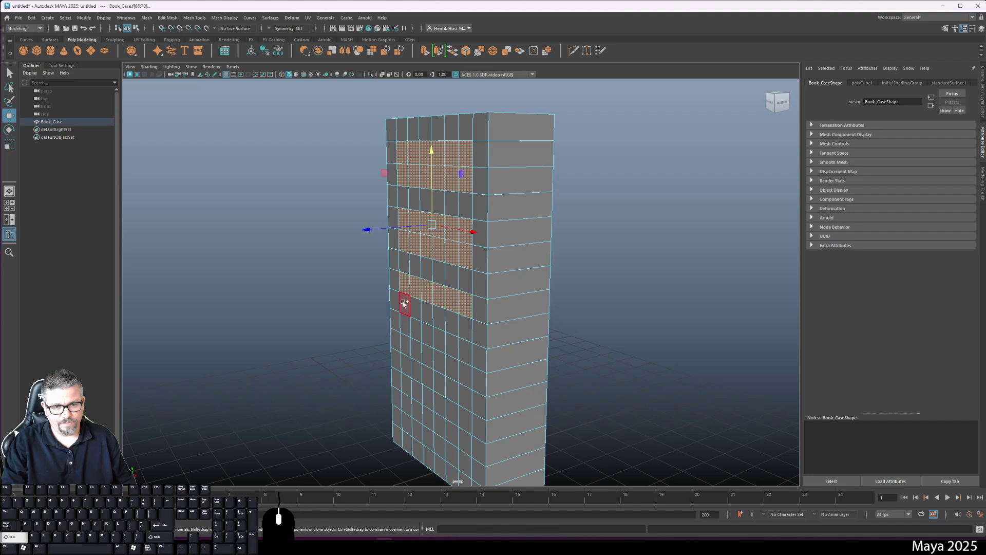
- Add the row beneath it across the inner faces
shift+click(404, 303)
shift+click(413, 309)
shift+click(430, 312)
shift+click(429, 311)
shift+click(441, 319)
shift+click(451, 324)
shift+click(464, 328)
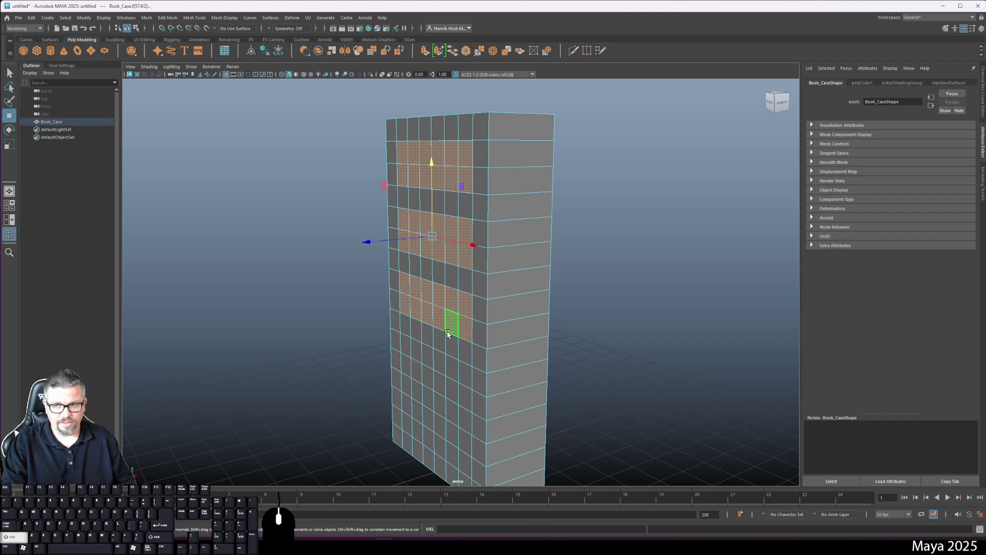
- Add the remaining lower rows of inner faces down to the bottom of the front
shift+click(462, 375)
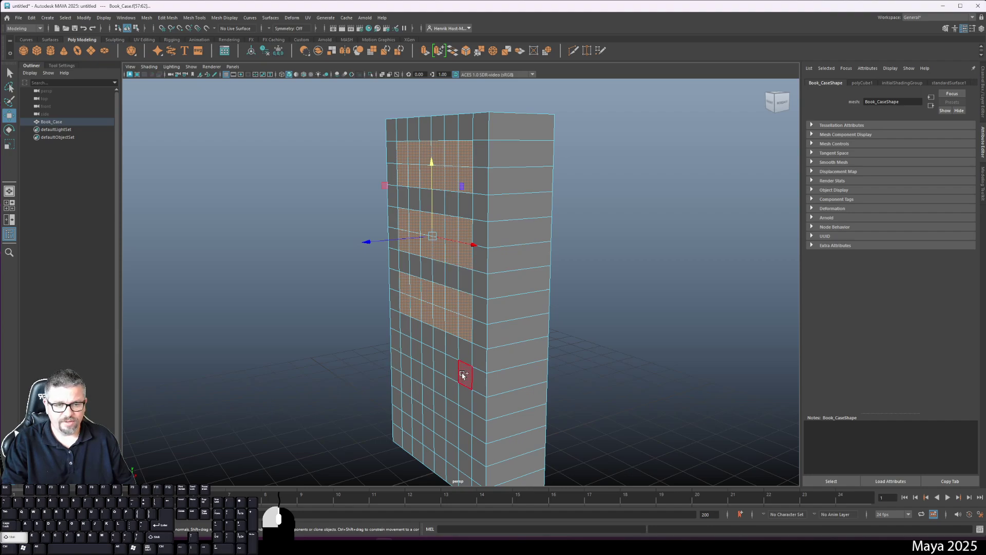
shift+double_click(407, 348)
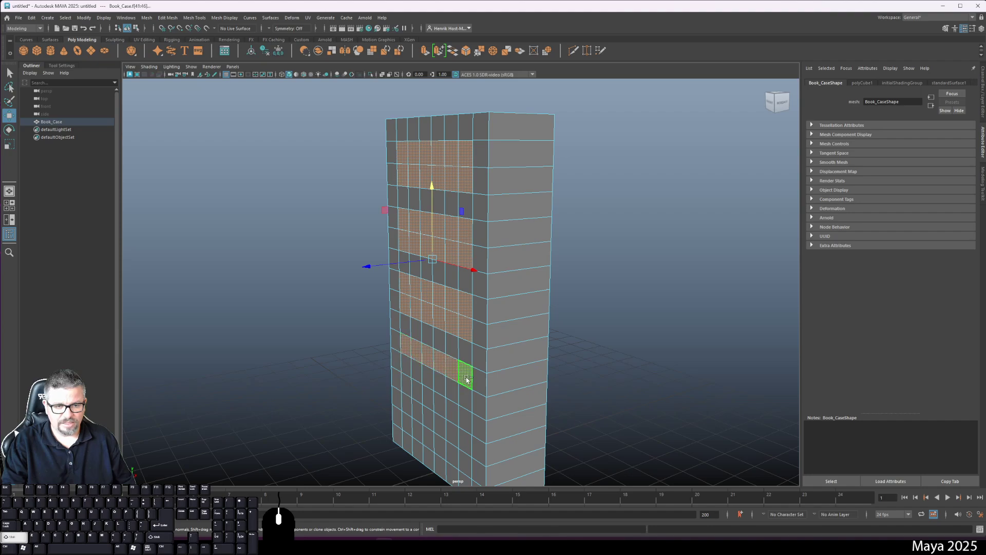
shift+click(407, 365)
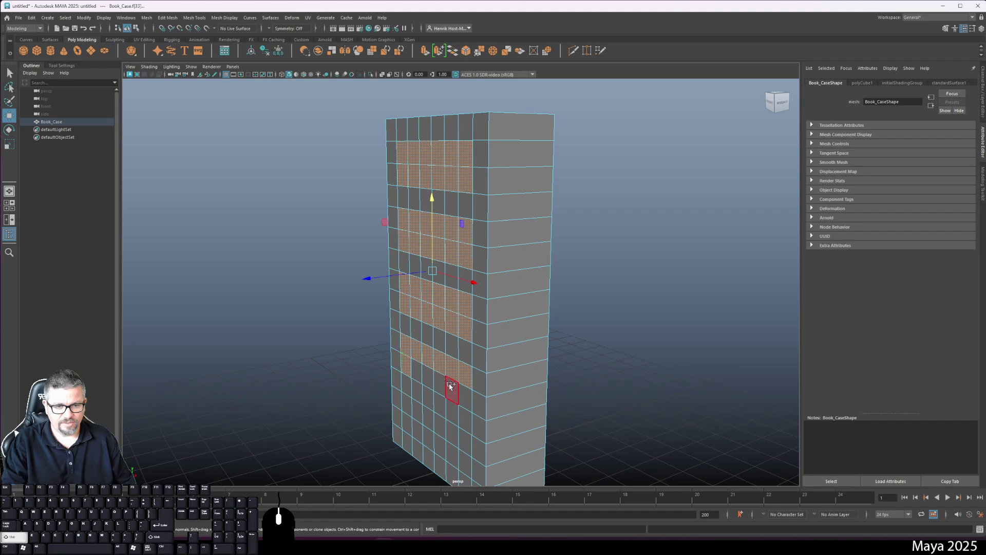
shift+double_click(465, 397)
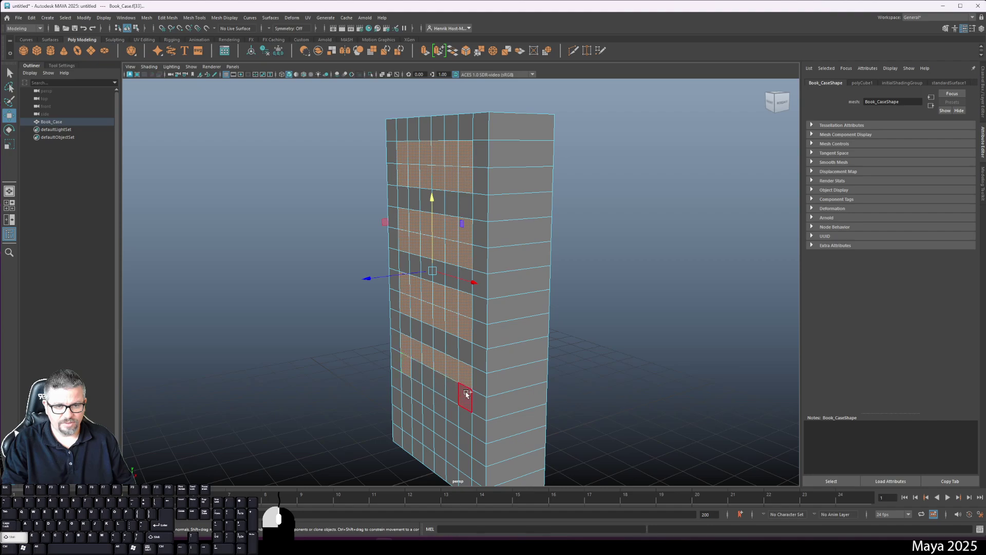
shift+click(465, 442)
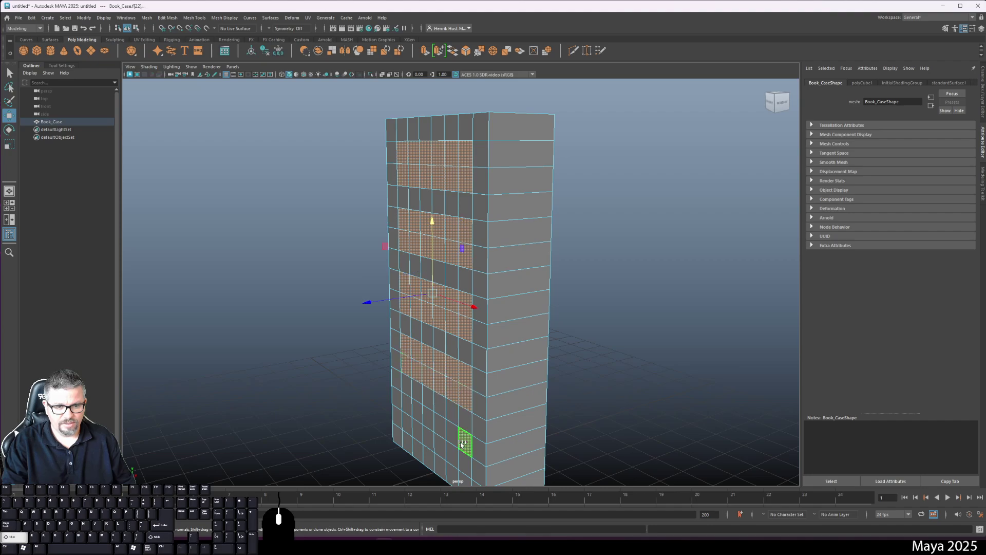
shift+double_click(409, 420)
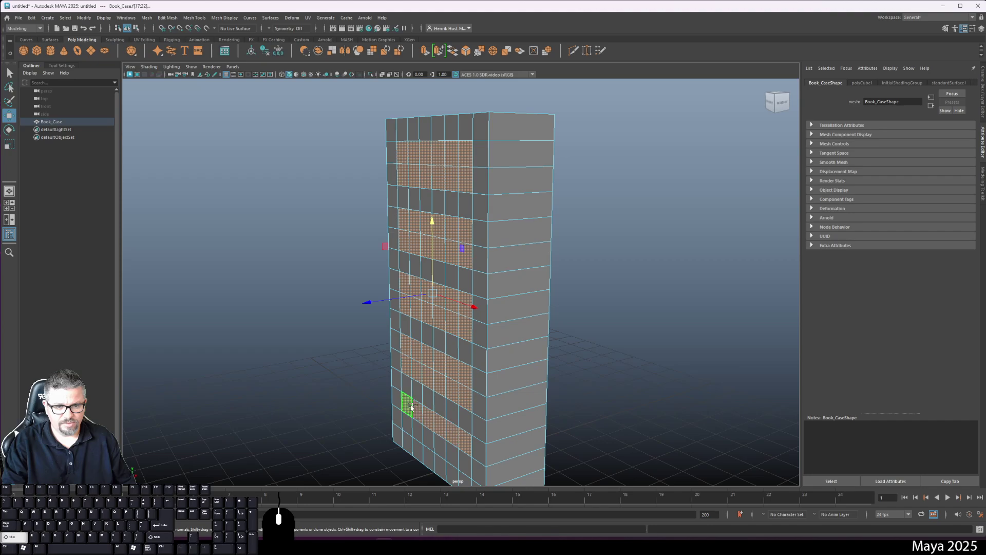
shift+double_click(465, 459)
alt+drag(480, 392, 452, 380)
alt+drag(573, 158, 514, 349)
alt+right_drag(514, 349, 464, 308)
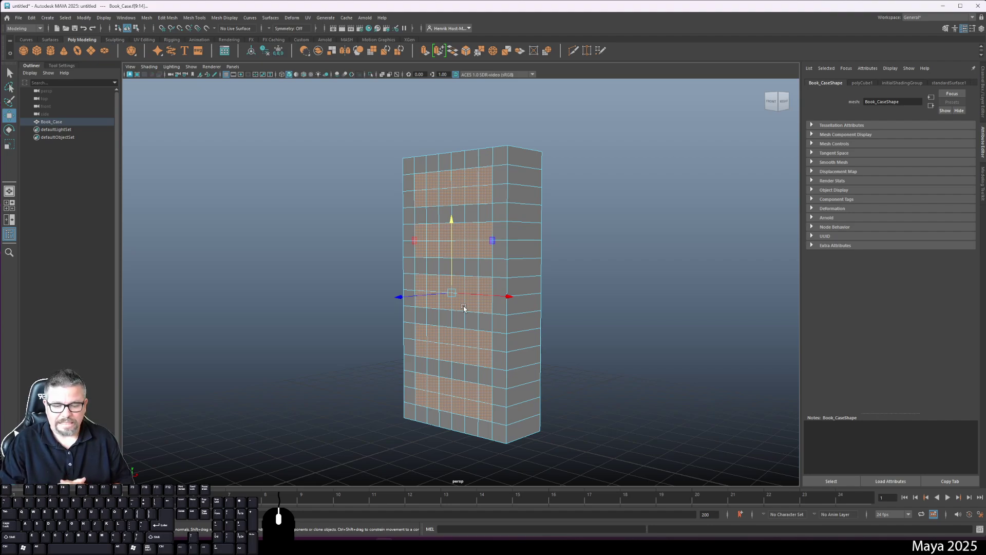
alt+drag(483, 269, 470, 275)
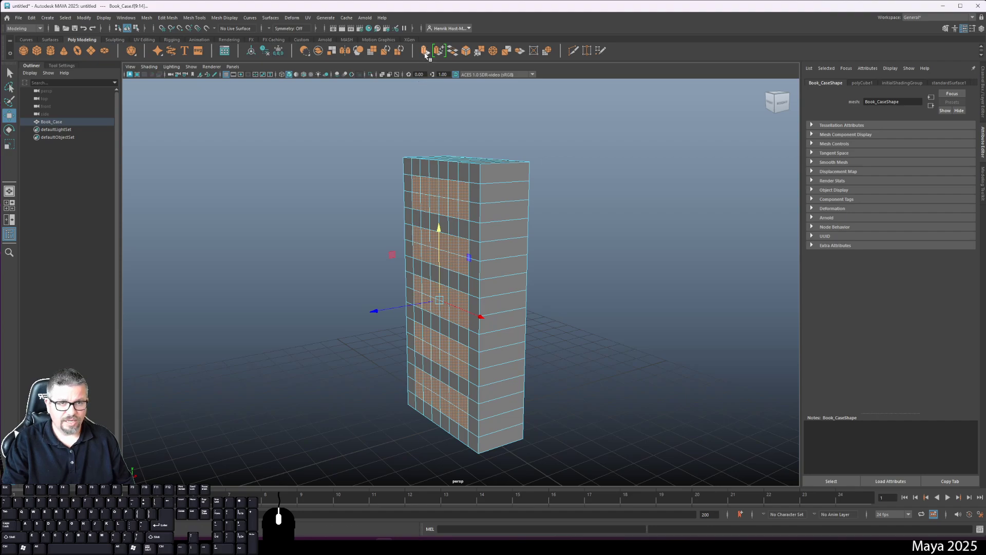
- Extrude the selected face bands and drag them inward toward -1.13 in local Z
click(426, 51)
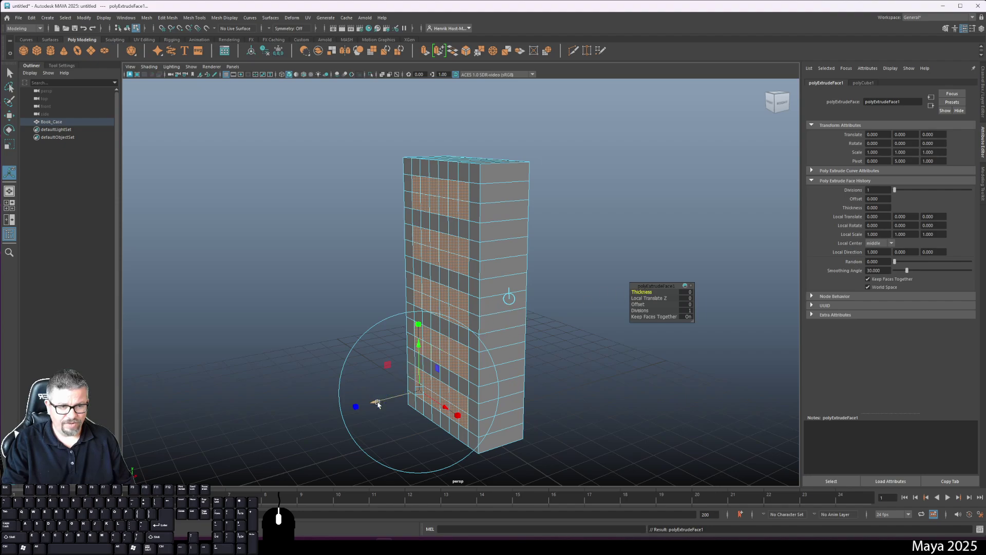
drag(379, 405, 406, 401)
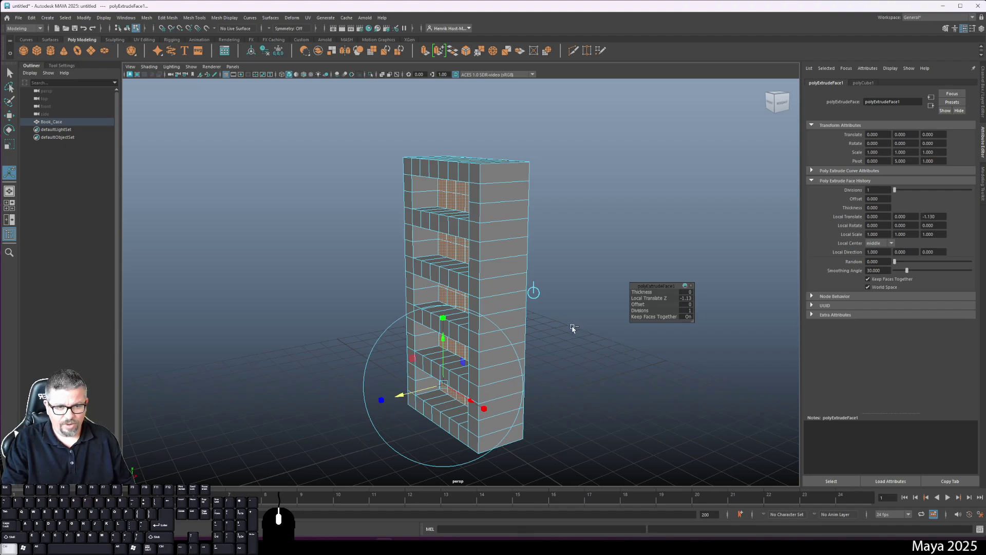
alt+drag(574, 329, 532, 330)
- Undo the shelf push and extrusion, then add the lower shelf row's faces to the selection
key(ctrl+z)
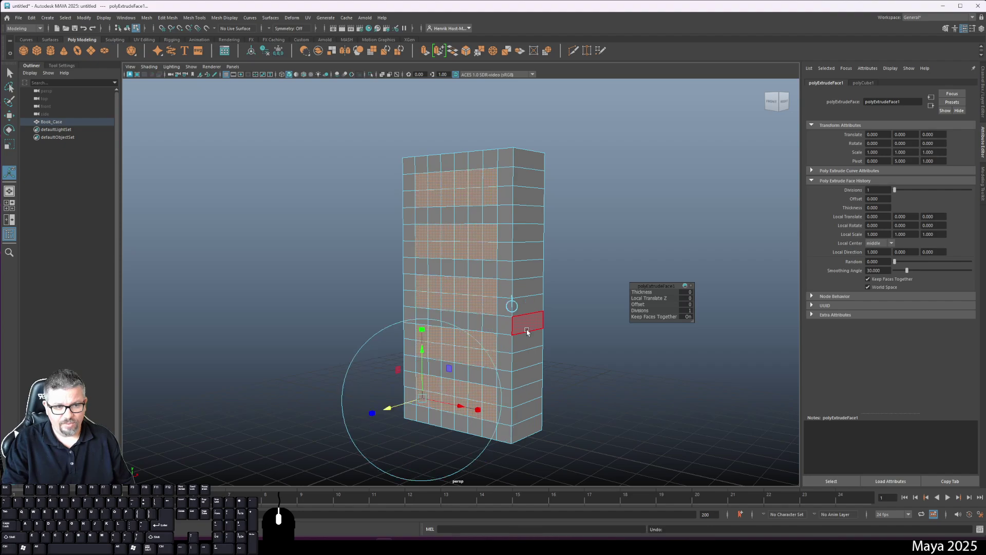
key(ctrl+z)
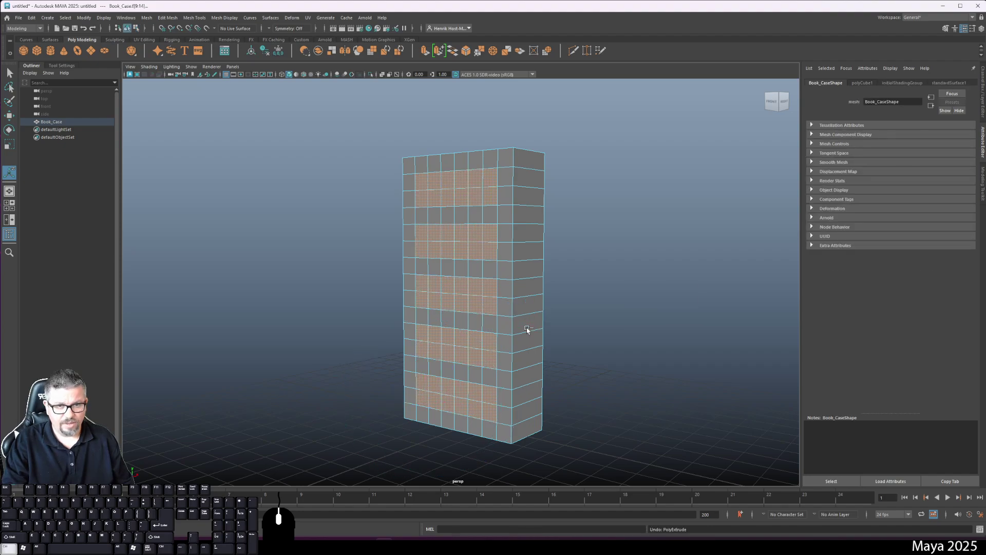
shift+click(436, 402)
shift+drag(448, 405, 482, 409)
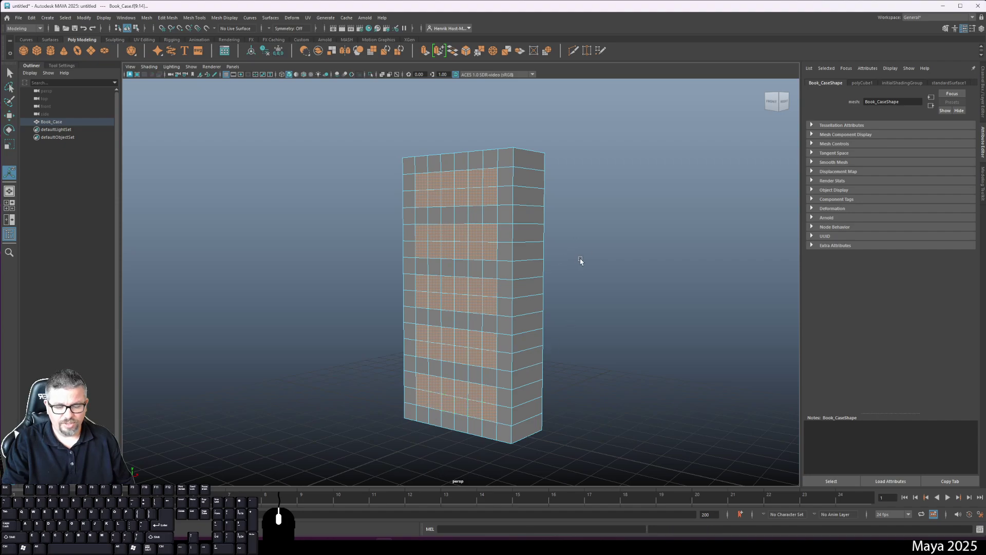
alt+drag(583, 261, 572, 259)
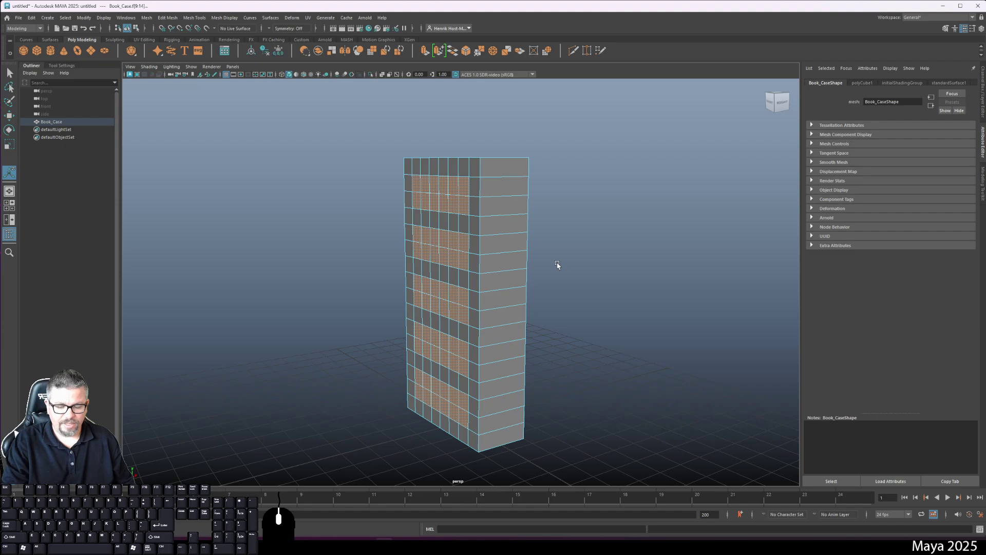
key(w)
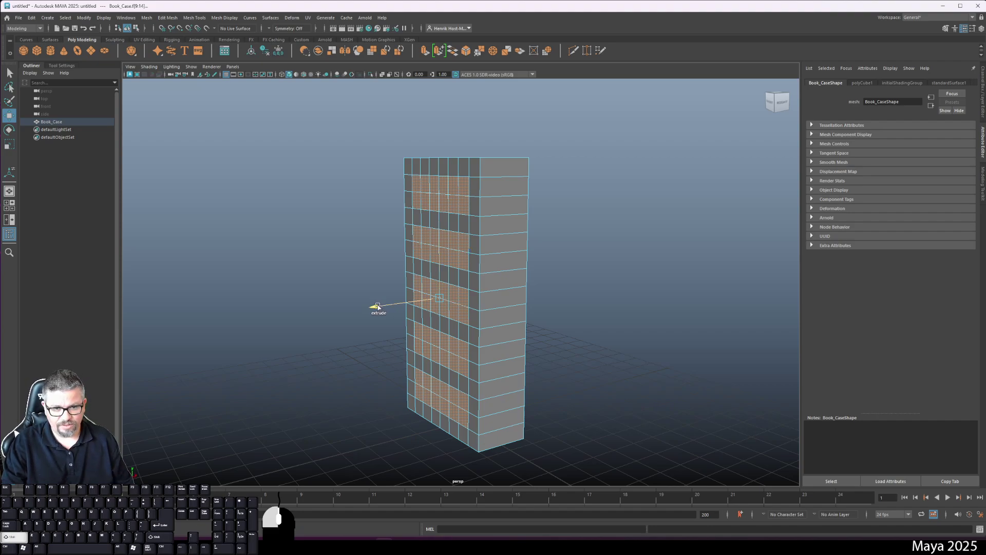
drag(377, 307, 411, 319)
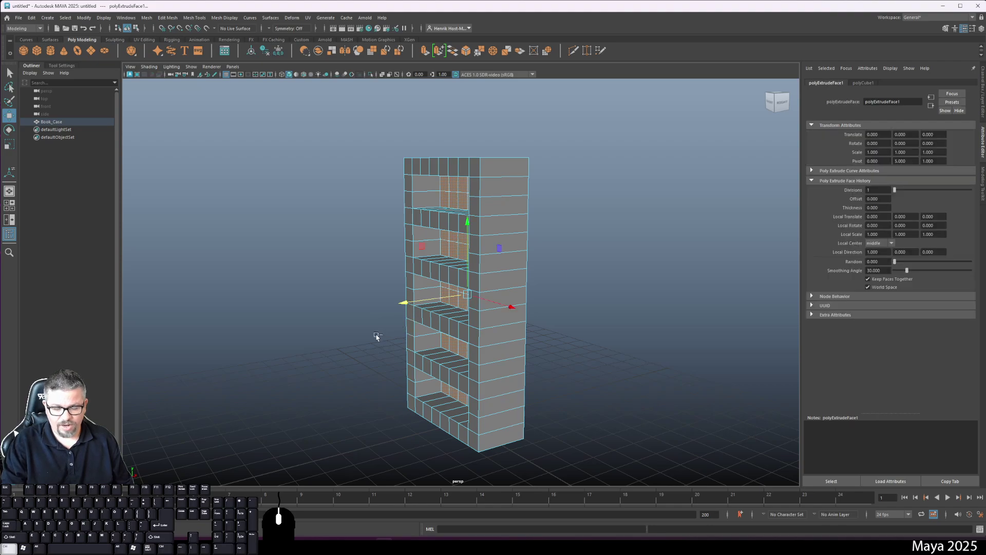
key(ctrl+z)
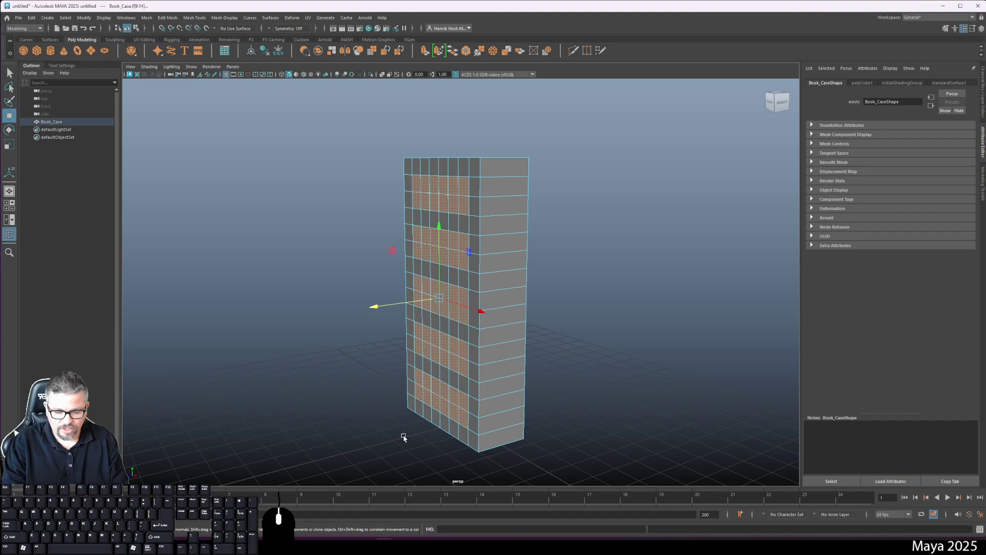
key(shift)
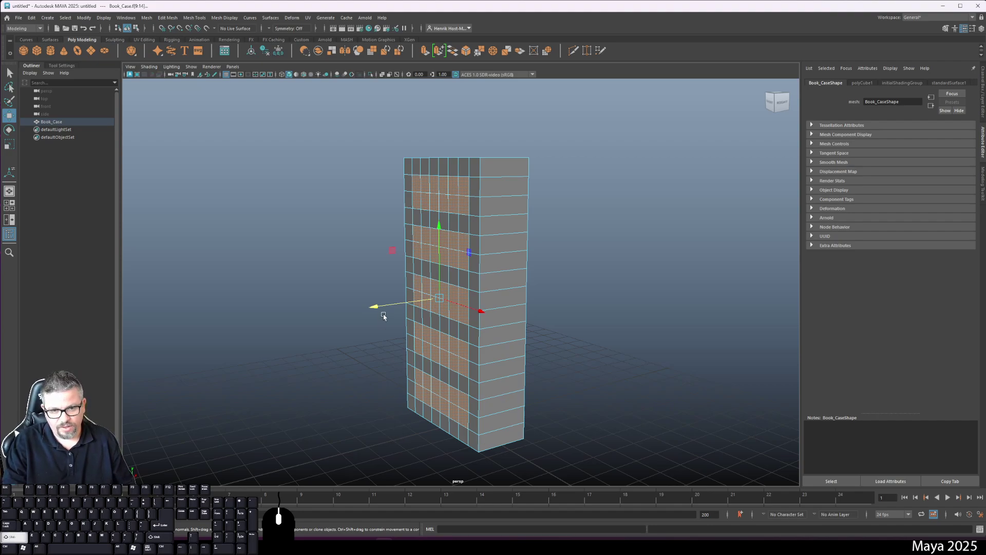
mouse_move(384, 316)
shift+mouse_down()
mouse_move(379, 309)
mouse_move(399, 310)
shift+mouse_up()
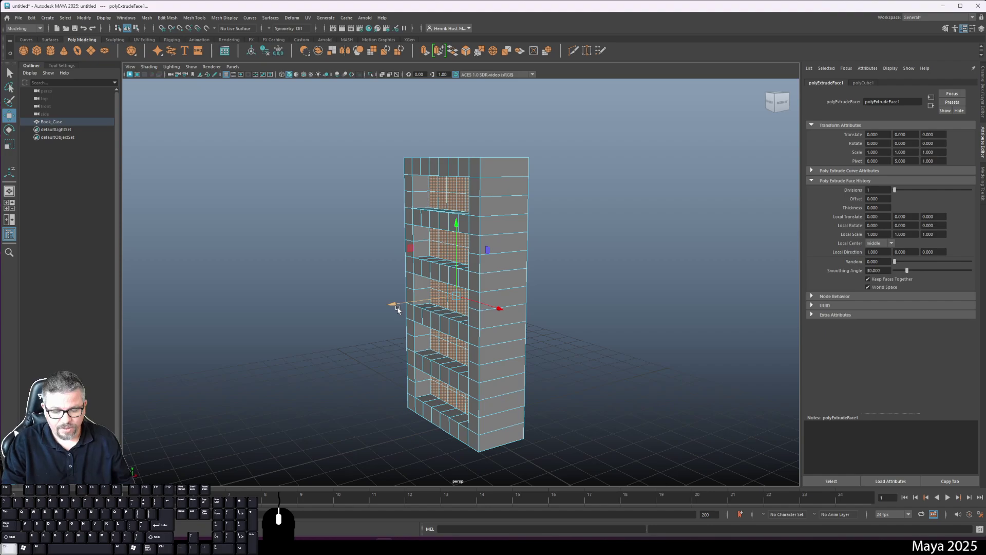
key(ctrl+z)
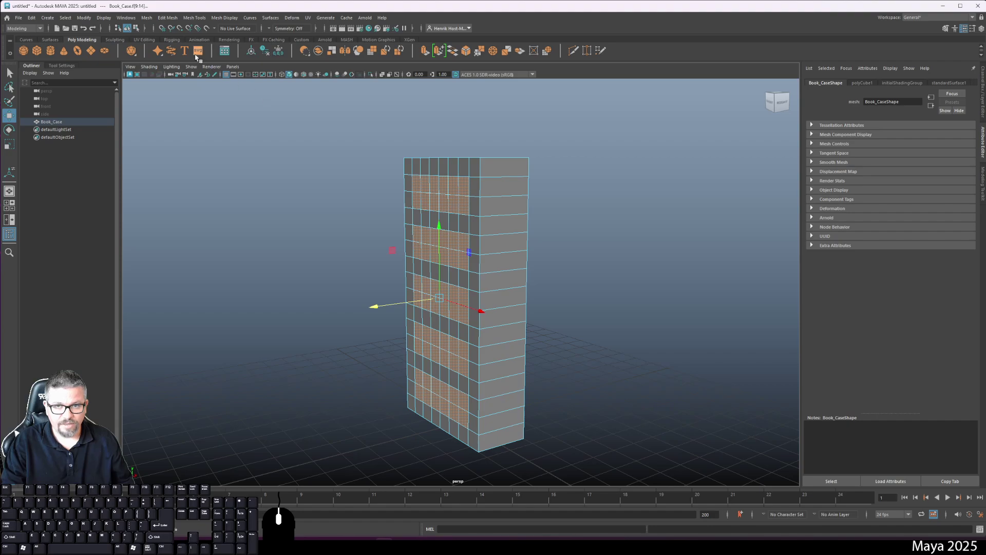
- Extrude the shelf faces, undo the duplicate extrusion, and re-extrude with one more face added
click(425, 51)
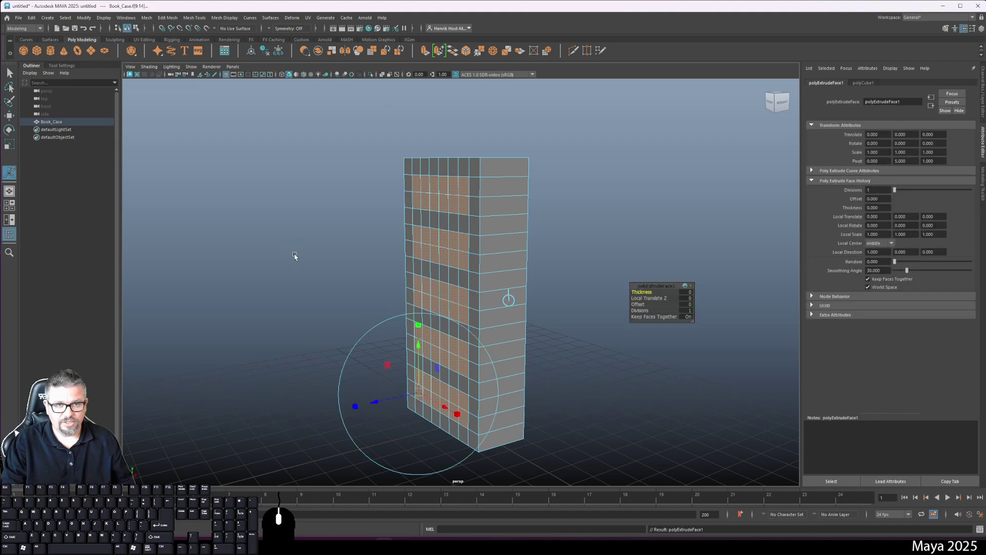
click(425, 52)
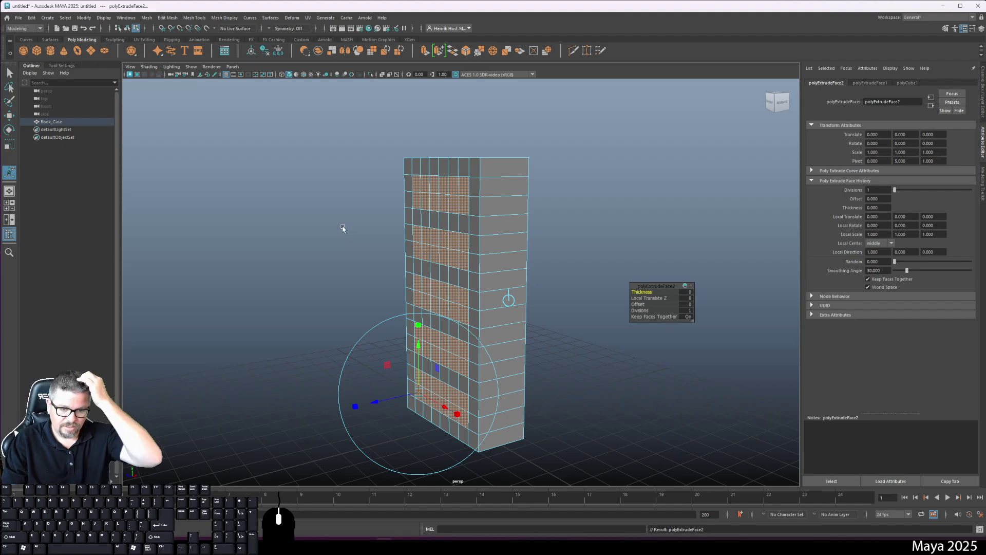
key(ctrl+z)
key(ctrl+z)
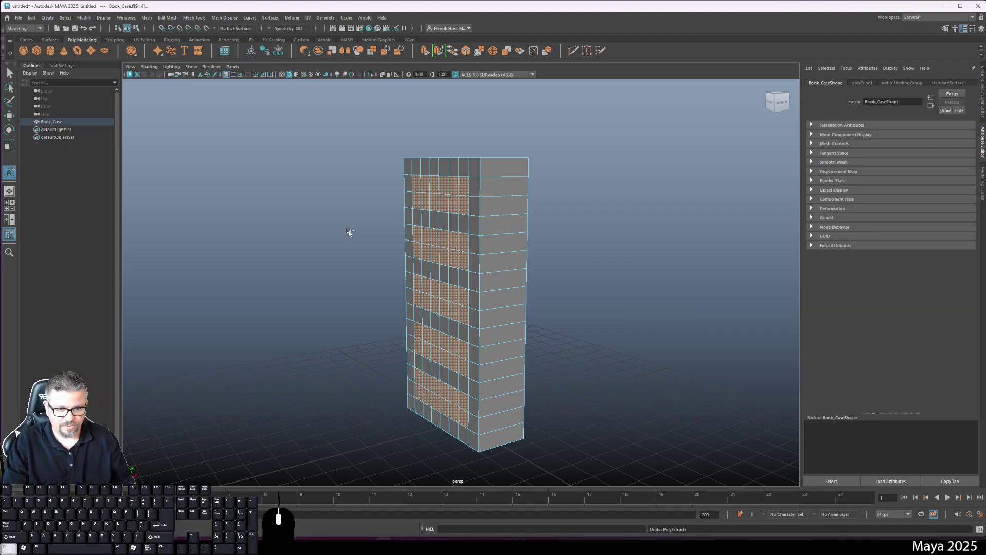
shift+click(441, 410)
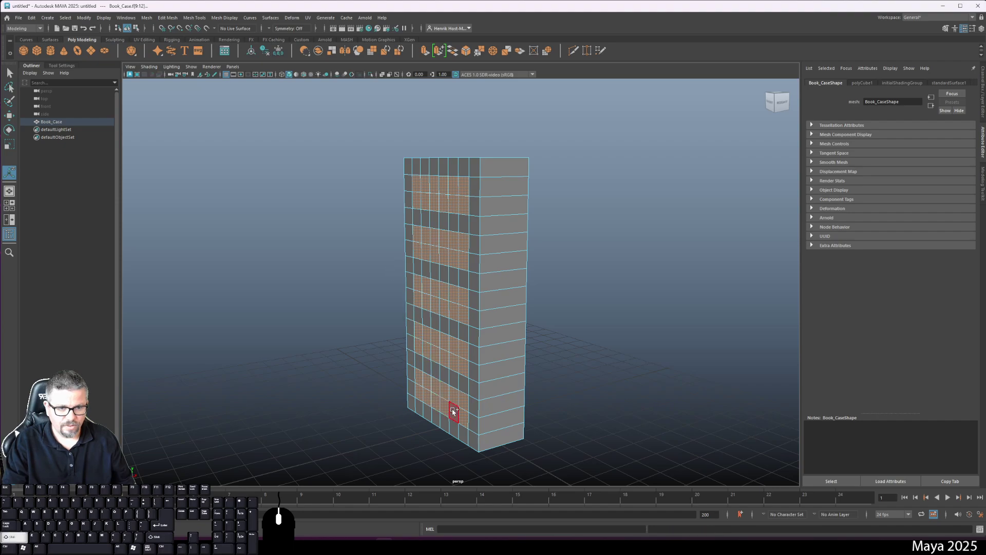
click(426, 52)
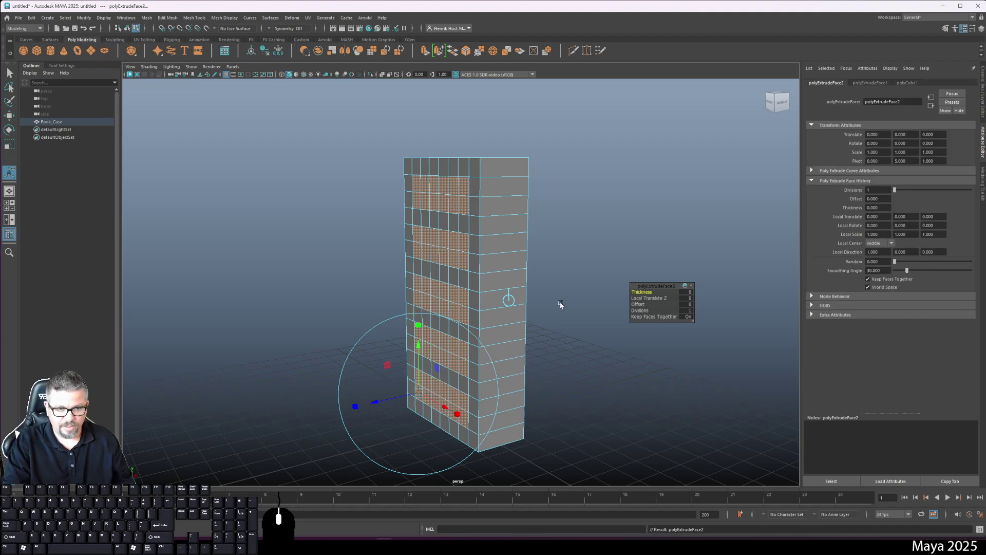
- Return to the extruded shelf faces and push them back into the bookcase
right_drag(493, 221, 569, 238)
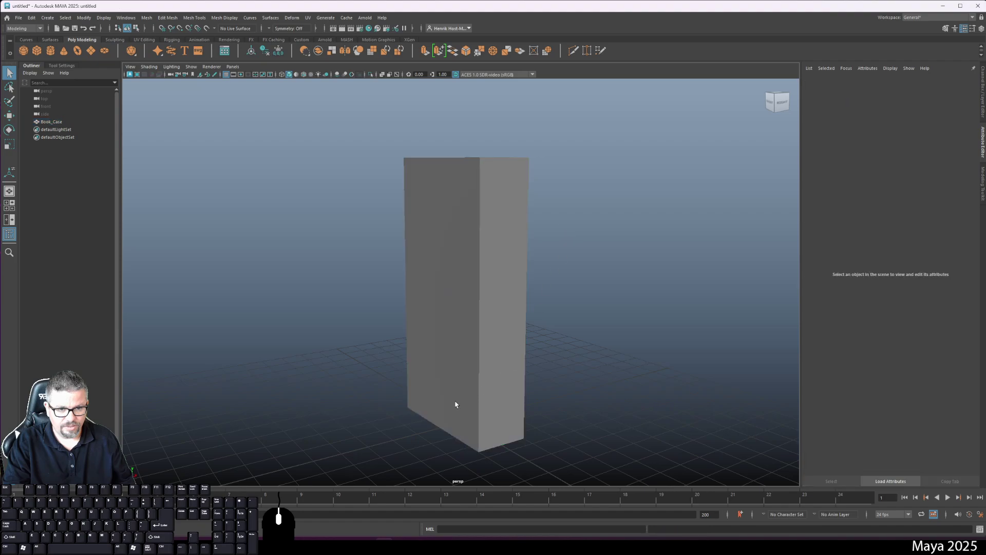
click(455, 404)
key(ctrl+z)
key(ctrl+z)
key(ctrl+z)
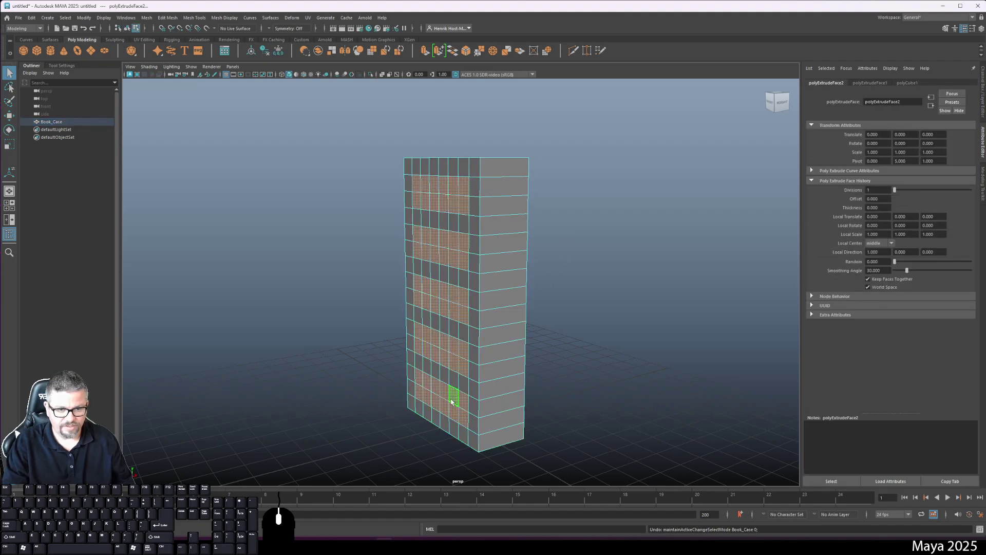
key(w)
mouse_move(396, 304)
mouse_down()
mouse_move(379, 308)
mouse_move(401, 305)
mouse_up()
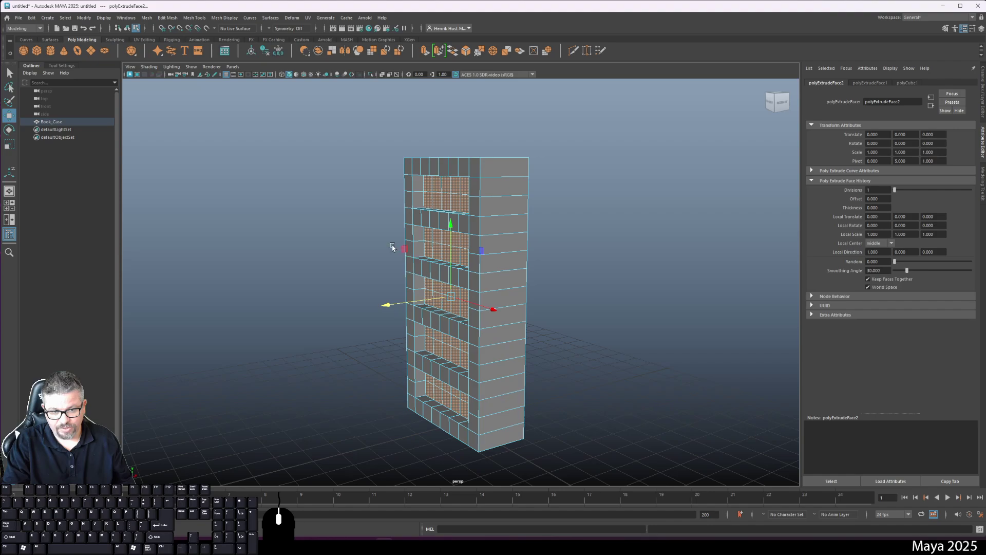
- Preview the bookcase smoothed and select face loops around the shelf openings
key(3)
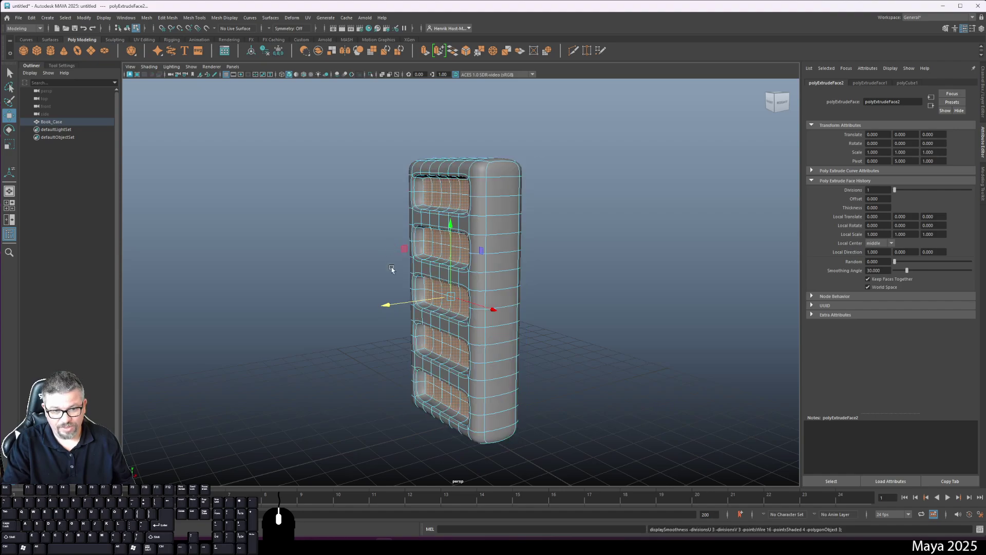
scroll(362, 230, up, 6)
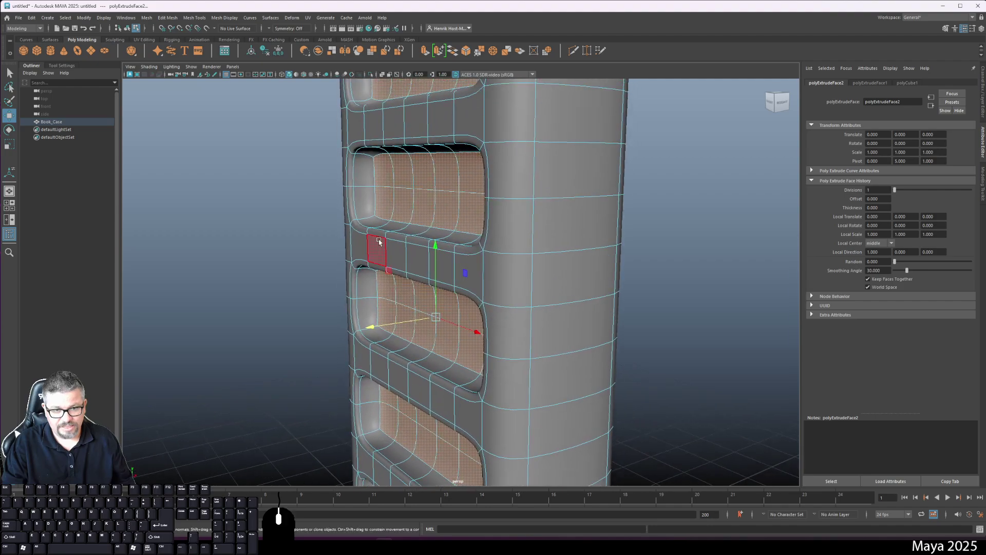
click(381, 234)
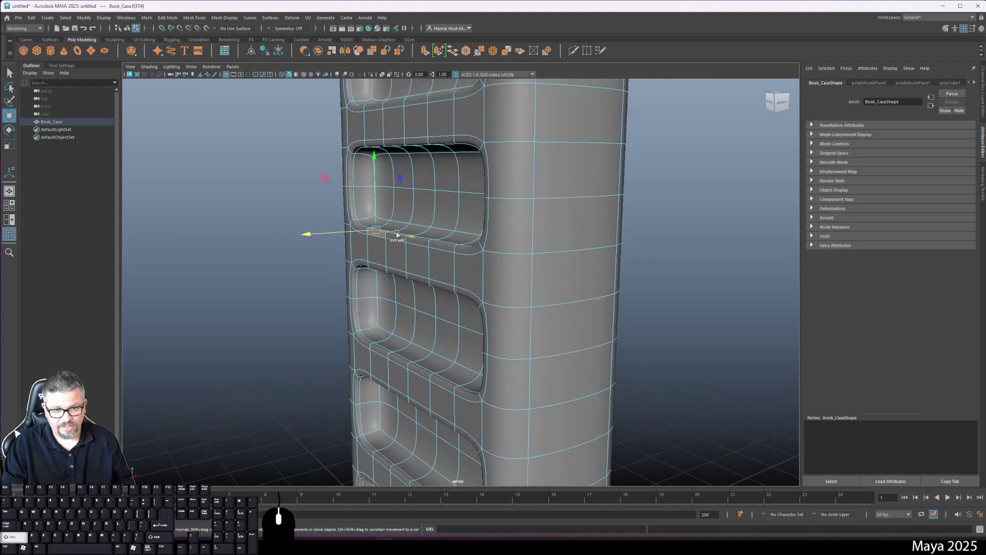
shift+double_click(399, 238)
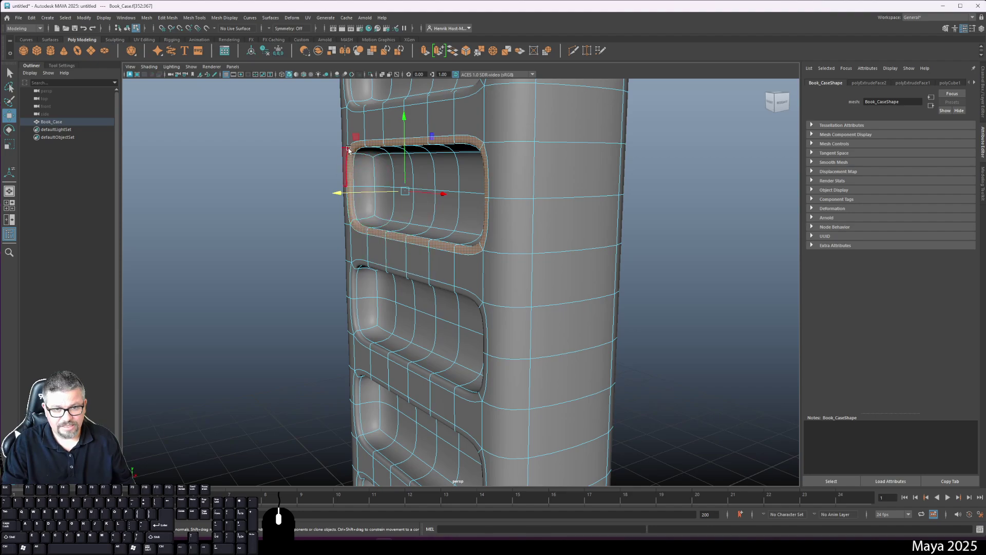
alt+drag(471, 249, 408, 293)
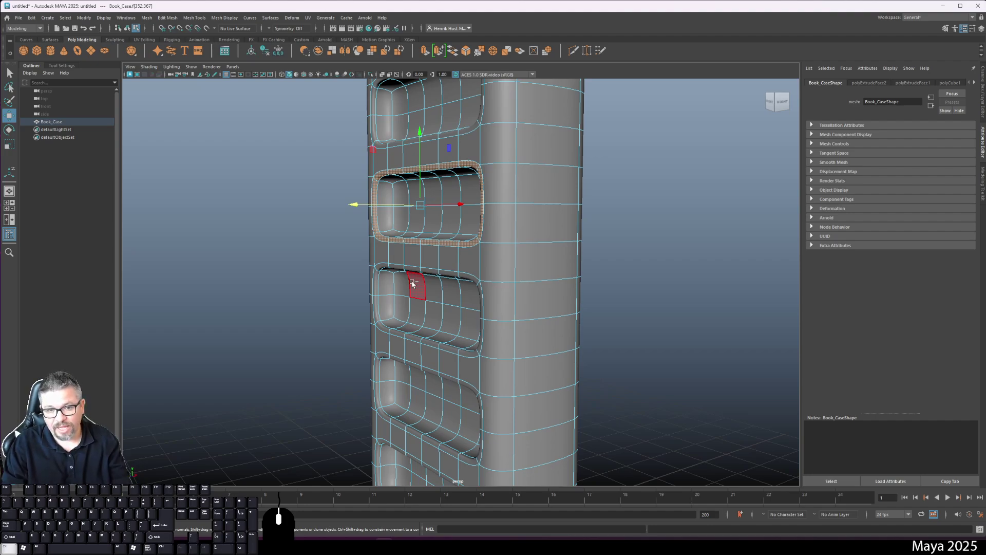
click(376, 279)
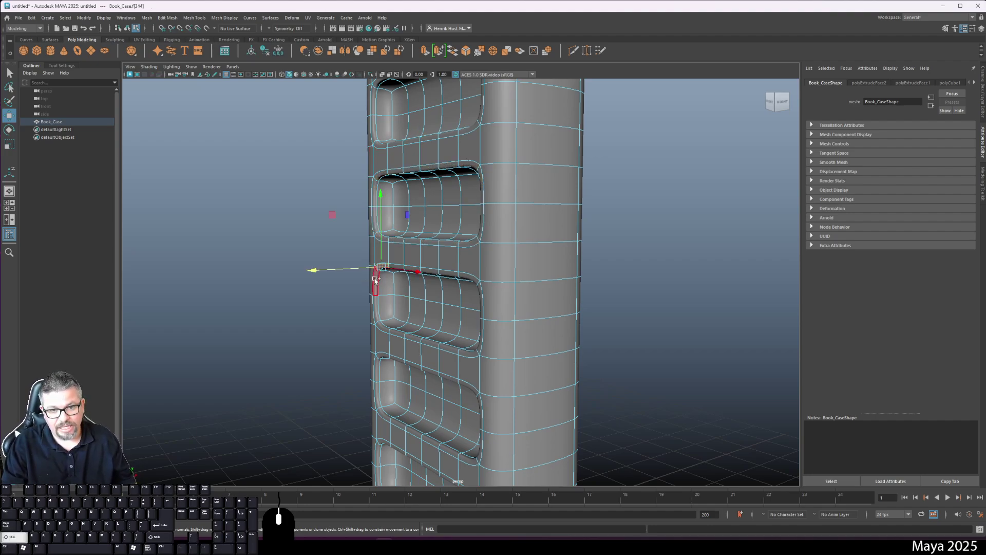
double_click(376, 279)
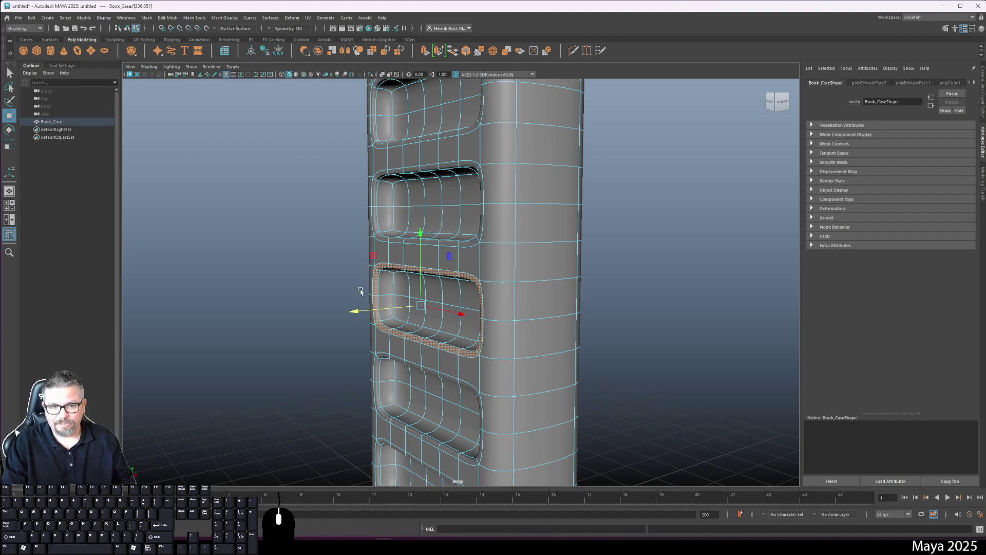
- Undo the loop selections, inward move and second extrusion, then redo the PolyExtrude
key(z)
key(z)
key(z)
key(z)
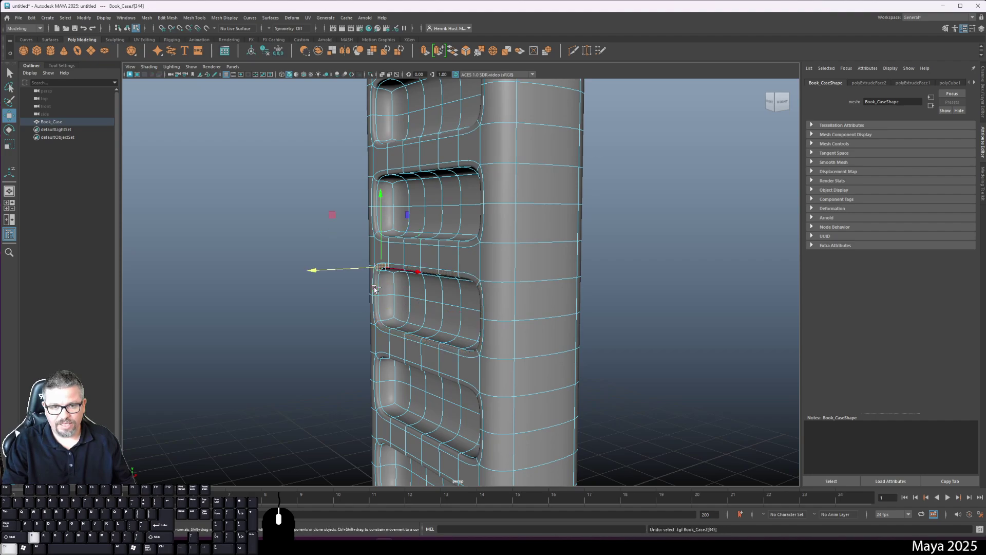
key(z)
key(z)
key(z)
key(z)
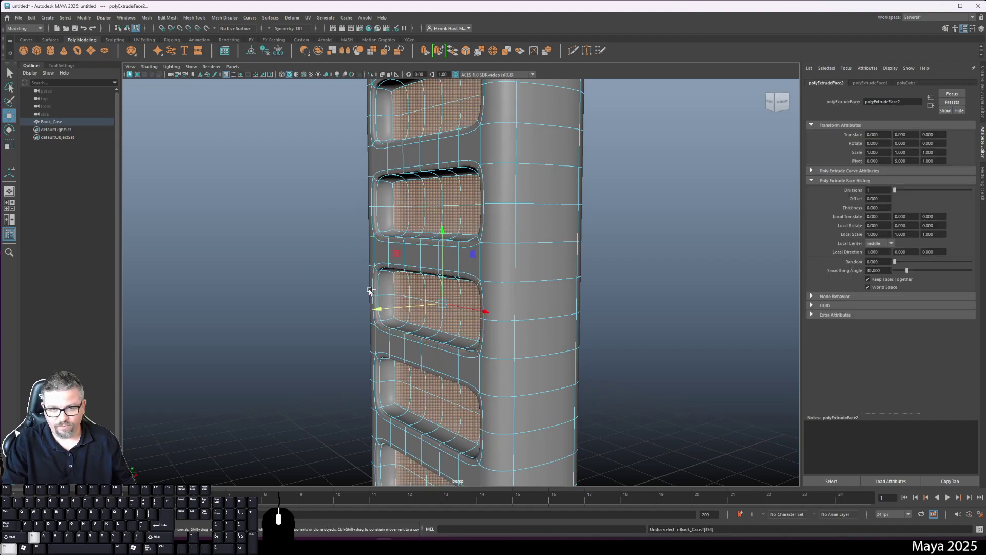
key(z)
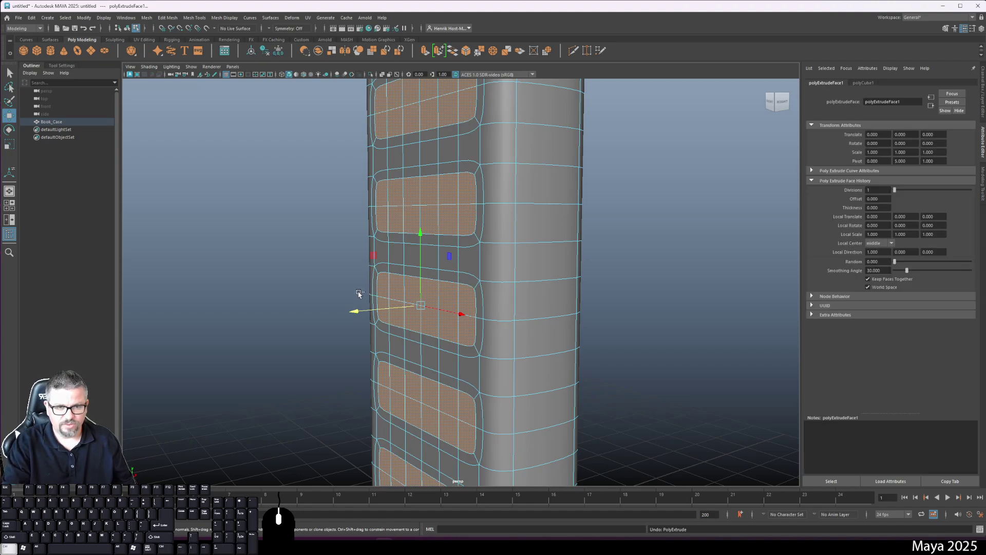
key(shift+z)
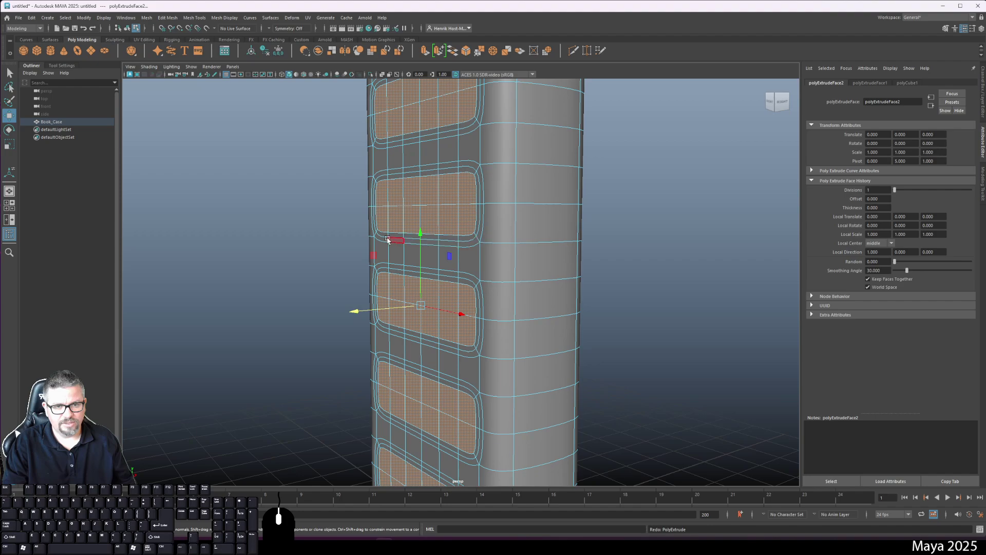
- Extrude the shelf faces again and sink them into the bookcase
click(426, 50)
alt+right_drag(514, 298, 460, 297)
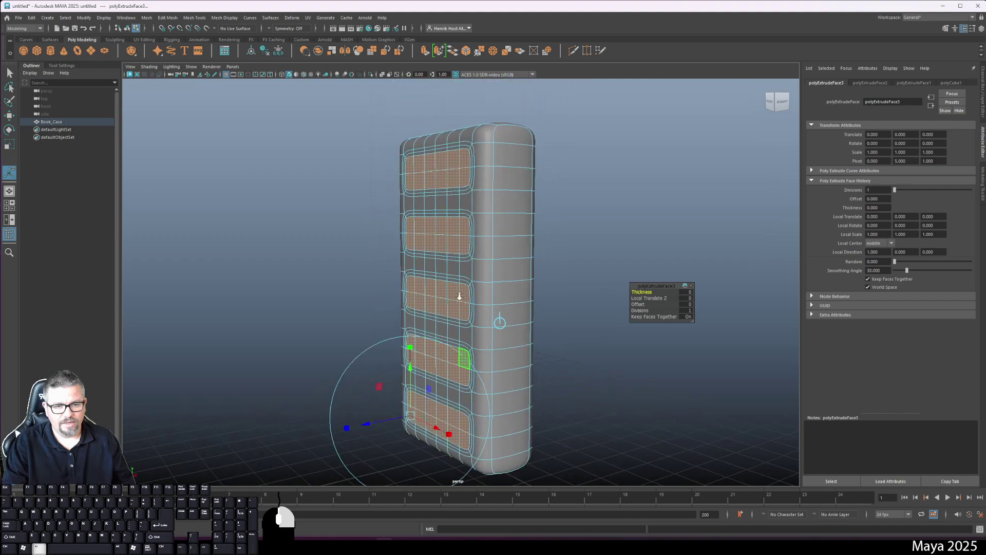
scroll(460, 297, up, 6)
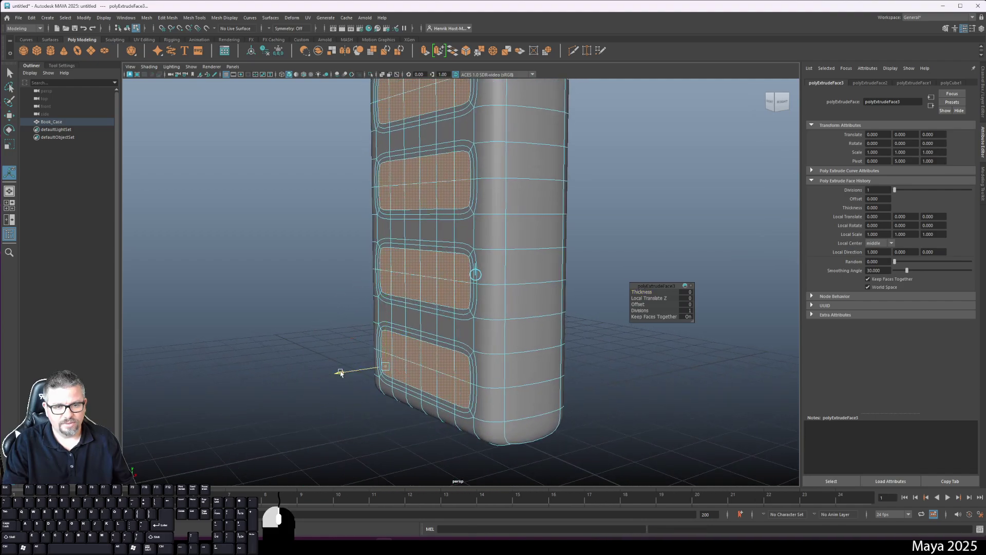
drag(341, 373, 346, 370)
alt+right_drag(357, 396, 390, 421)
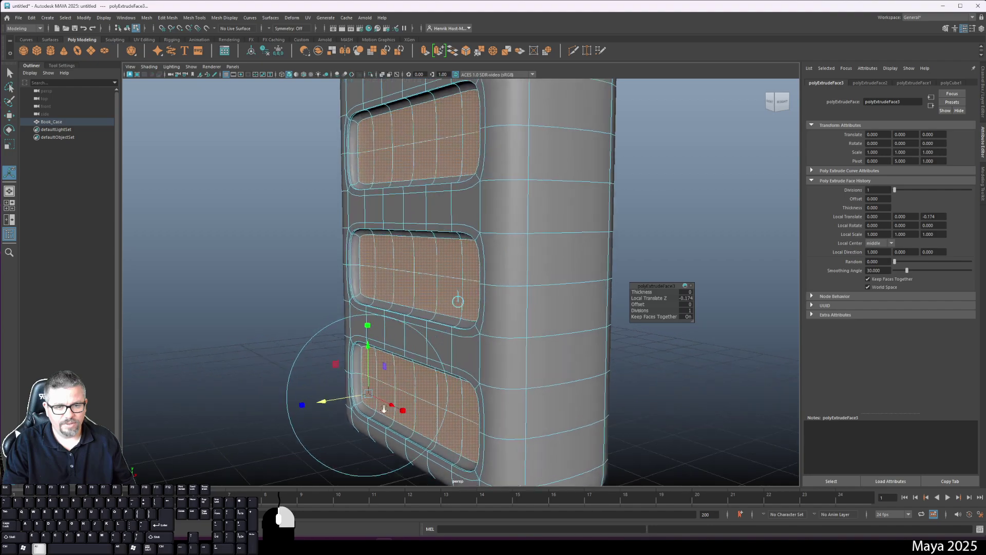
scroll(391, 421, up, 10)
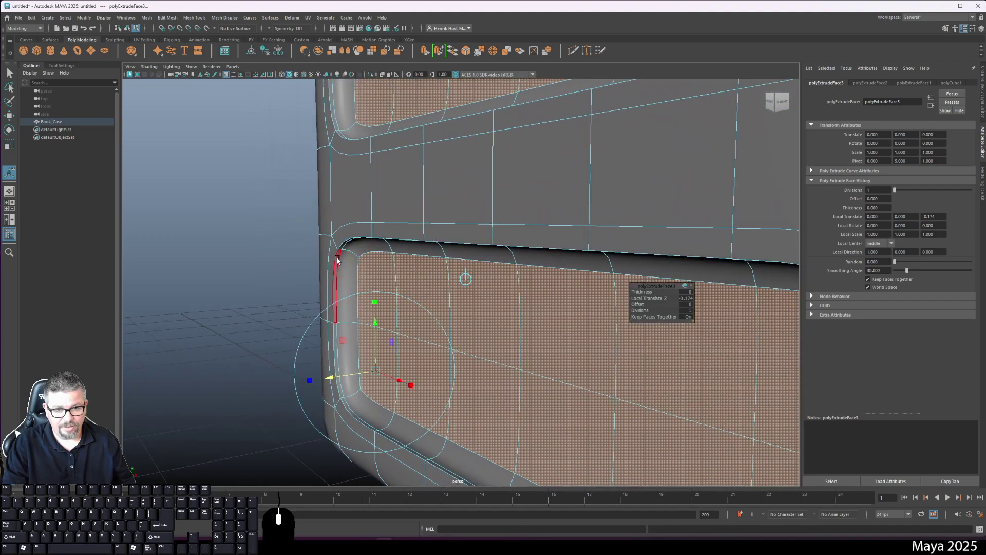
- Toggle smooth preview to inspect the shelf, then undo the shelf face extrusion
key(1)
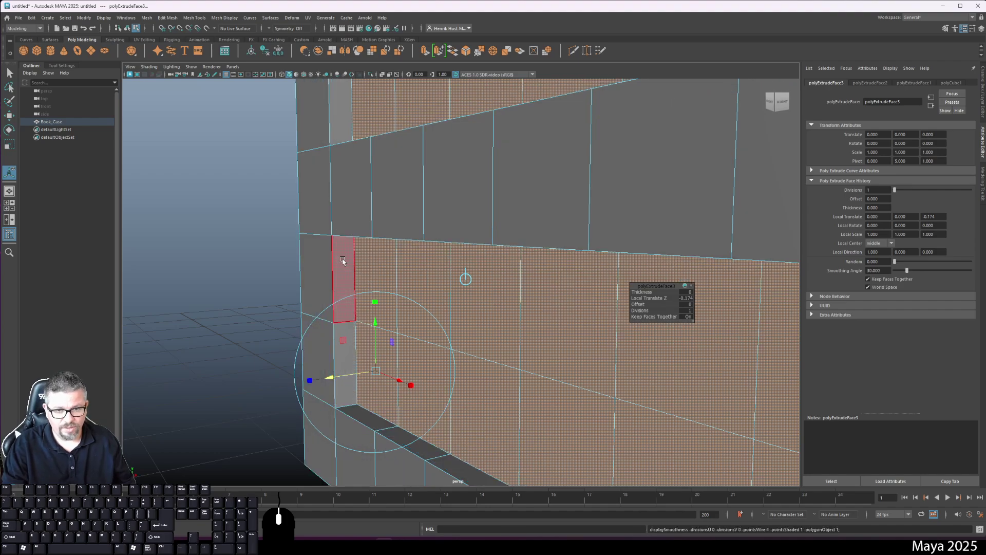
alt+drag(341, 257, 335, 248)
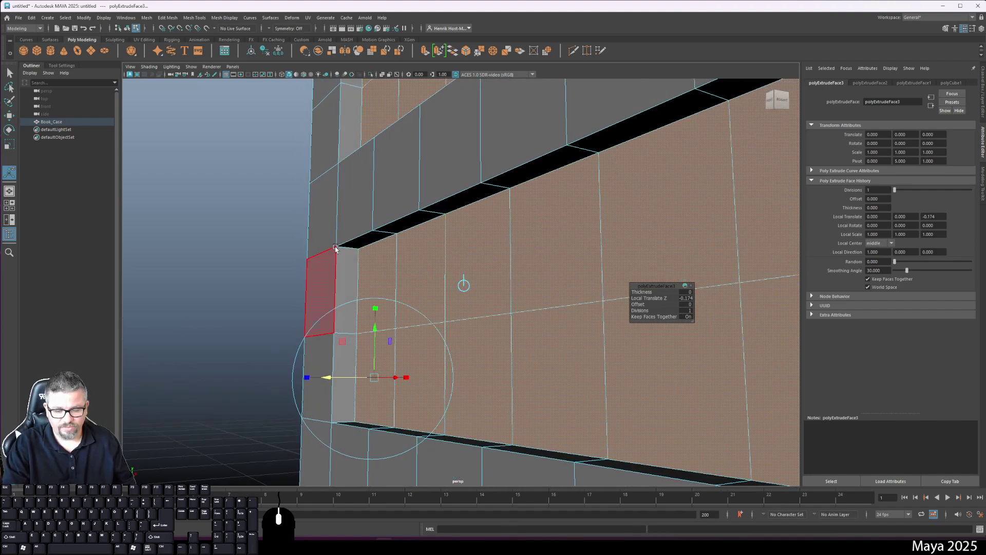
key(3)
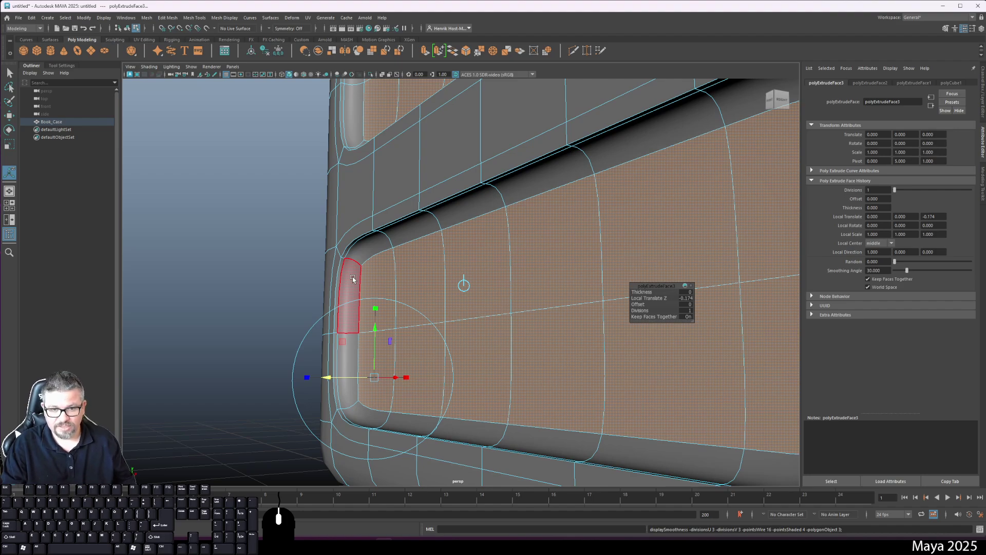
alt+drag(267, 323, 371, 313)
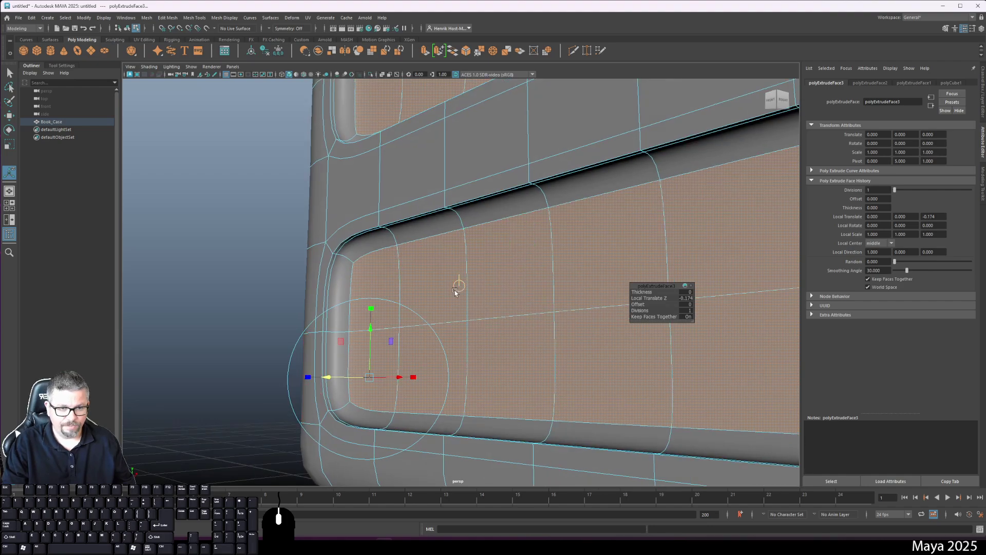
click(326, 277)
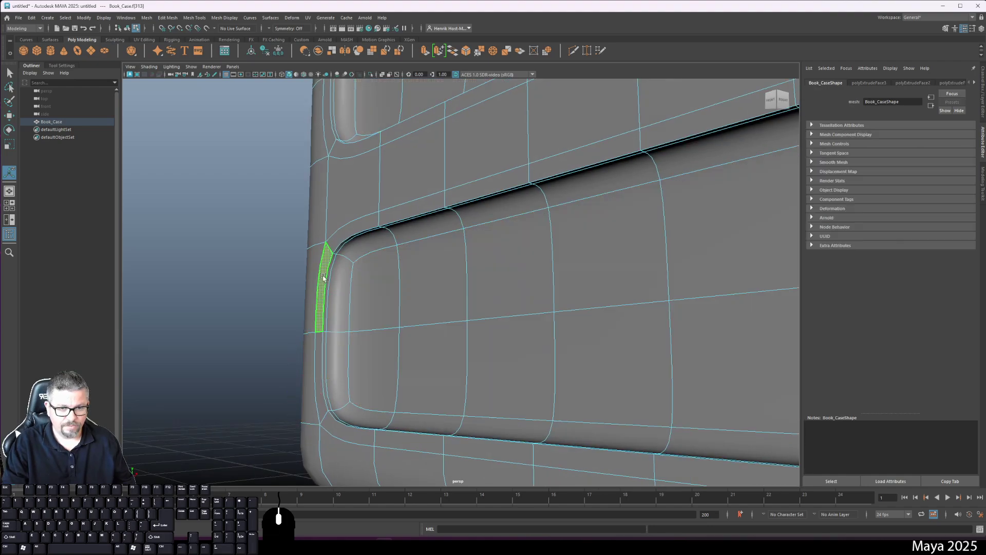
click(409, 284)
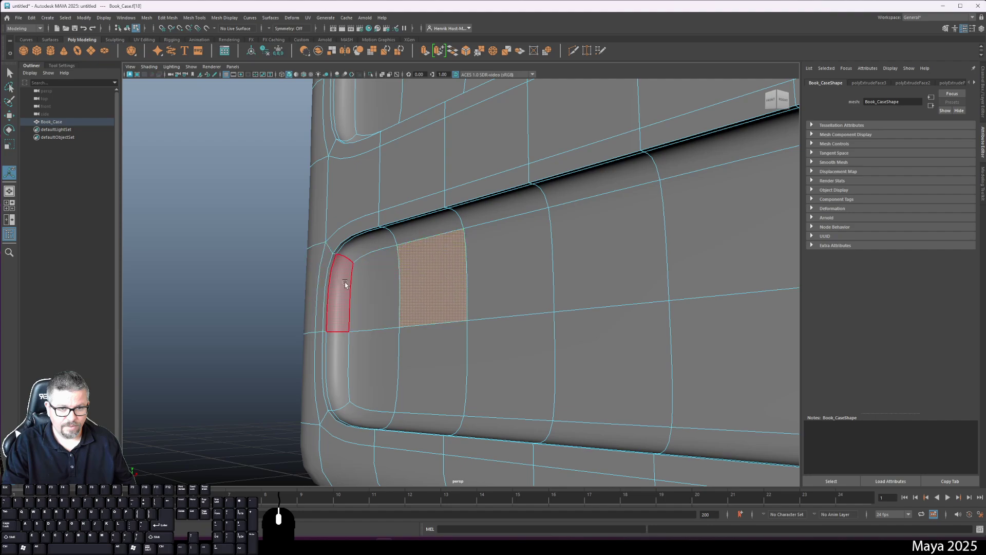
key(ctrl+z)
key(ctrl+z)
key(ctrl+z)
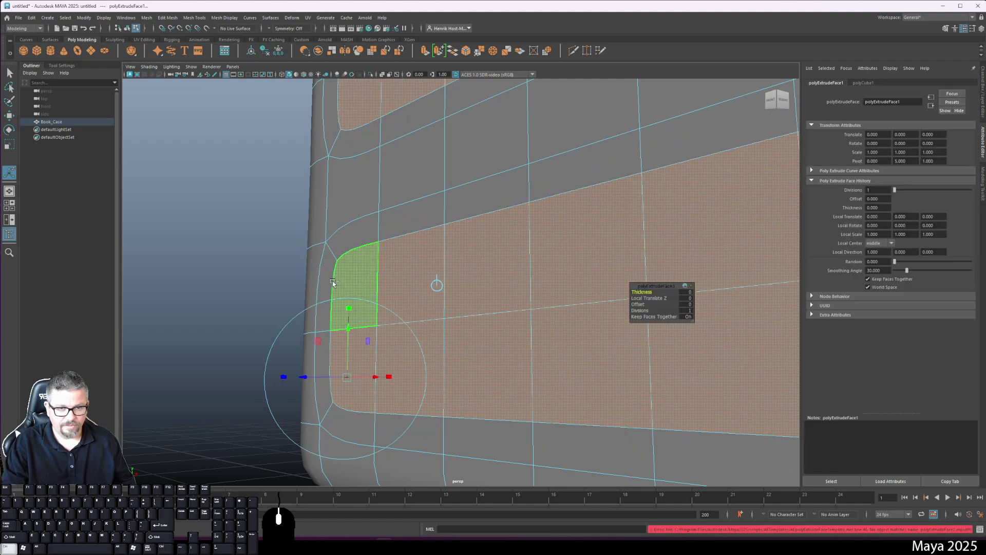
alt+right_drag(333, 283, 359, 288)
alt+drag(360, 287, 384, 321)
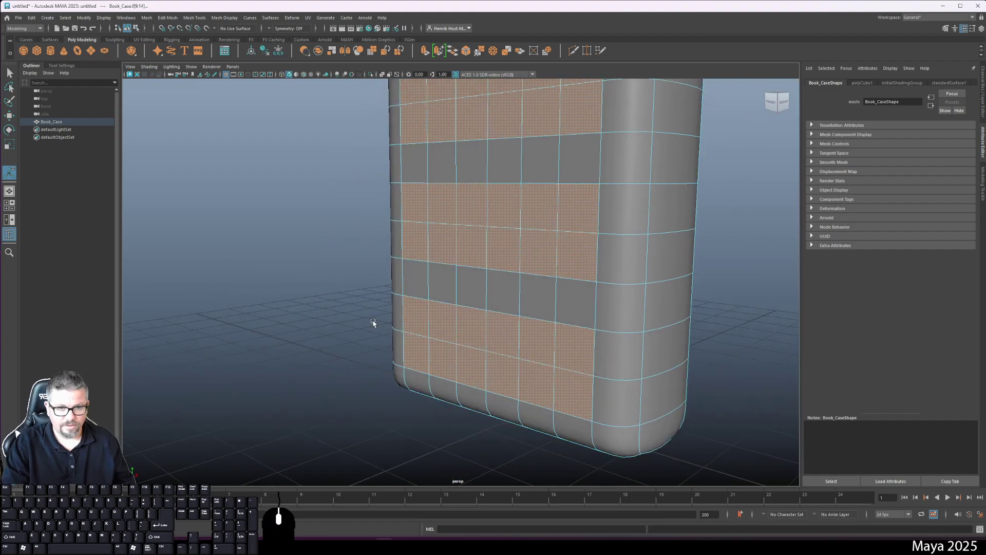
- Exit smooth preview, extrude the shelf faces and add the lower shelf faces, undoing trial moves
key(1)
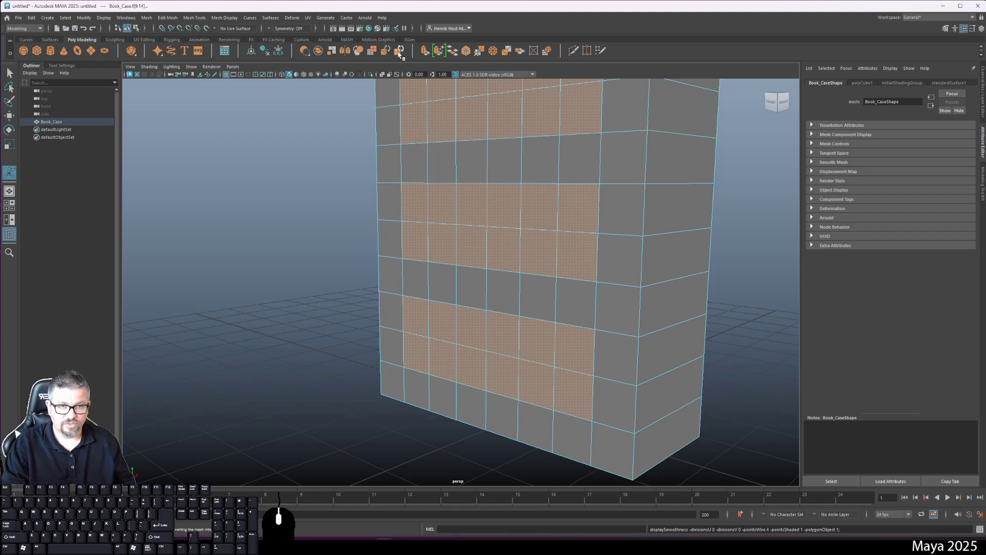
click(438, 301)
key(ctrl+e)
key(w)
alt+drag(438, 302, 338, 289)
alt+drag(552, 250, 577, 288)
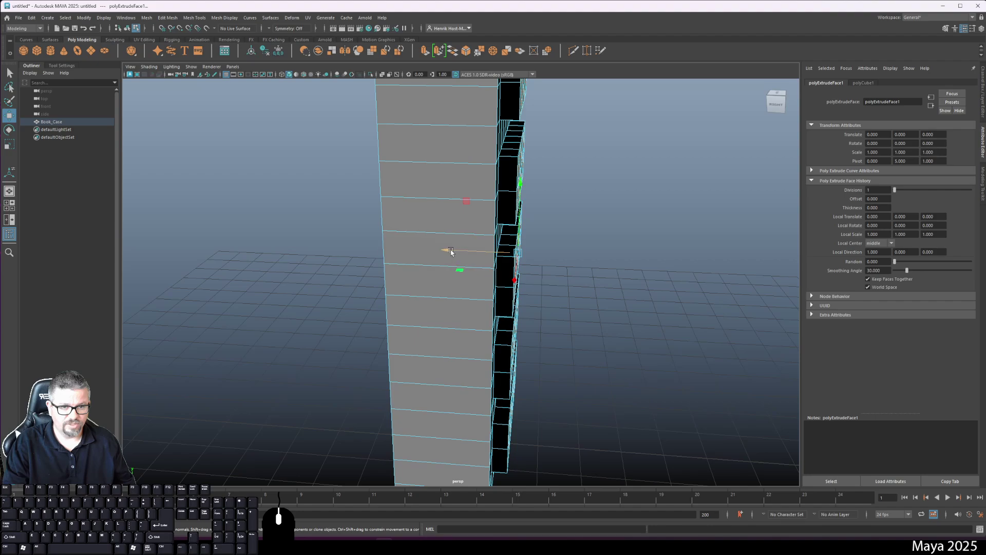
drag(443, 250, 368, 206)
key(ctrl+z)
key(ctrl+z)
key(ctrl+z)
key(ctrl+z)
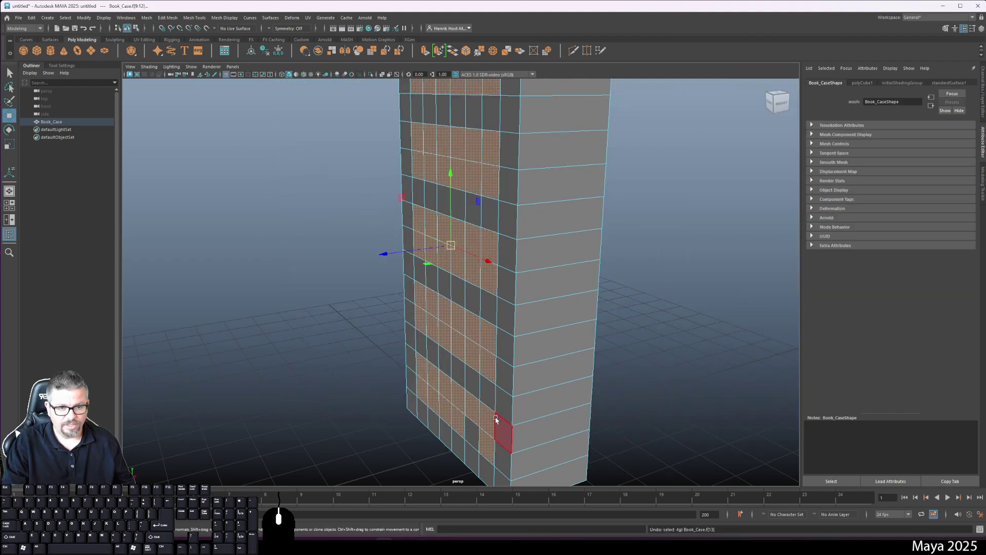
shift+click(469, 430)
drag(384, 254, 403, 254)
key(ctrl+z)
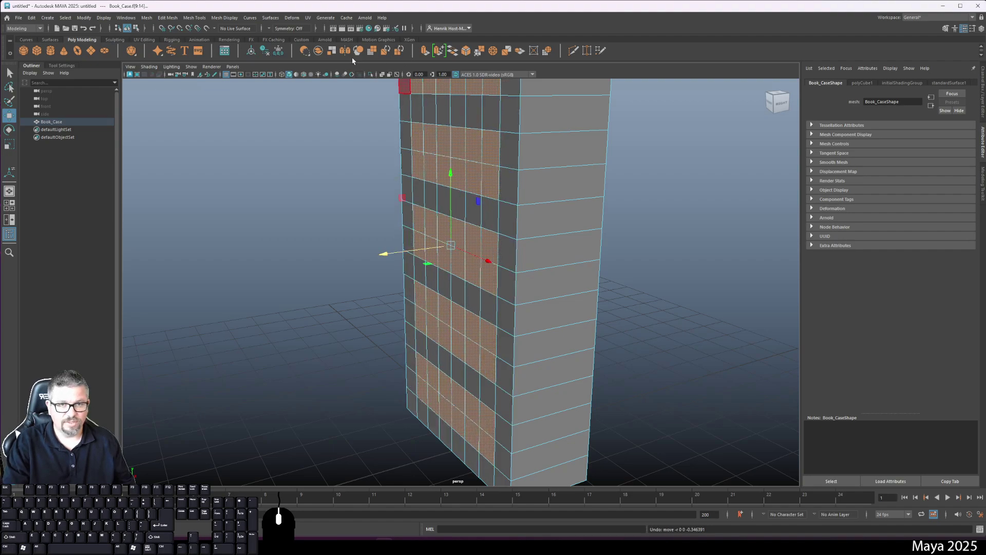
- Re-extrude the shelf faces and push them inward to set the recess depth
click(425, 50)
key(w)
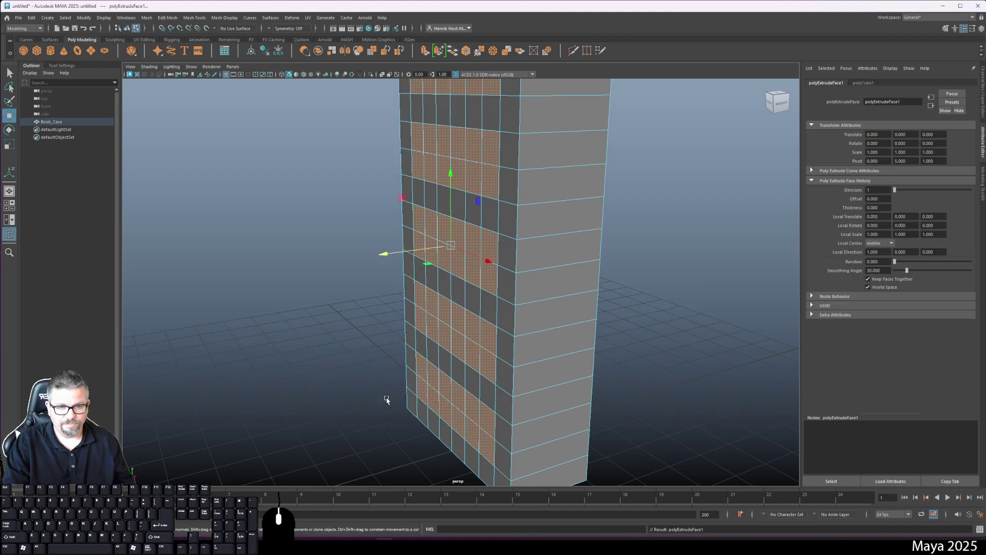
drag(389, 260, 401, 252)
mouse_move(468, 172)
mouse_down()
mouse_move(468, 149)
mouse_move(467, 227)
mouse_move(467, 169)
mouse_up()
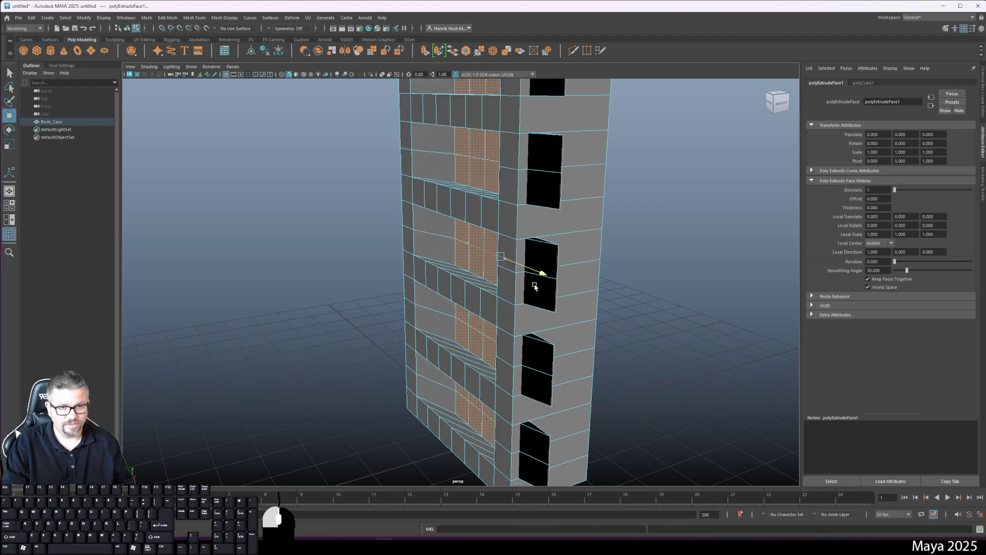
drag(529, 280, 417, 226)
key(ctrl+z)
key(ctrl+z)
drag(462, 254, 337, 261)
key(ctrl+z)
drag(379, 289, 392, 364)
- Clear the shelf face selection, frame the bookcase, and select it as a whole object
click(340, 396)
alt+drag(339, 396, 345, 368)
alt+right_drag(344, 368, 302, 275)
alt+drag(301, 275, 273, 251)
alt+right_drag(273, 251, 324, 341)
alt+middle_drag(323, 341, 404, 326)
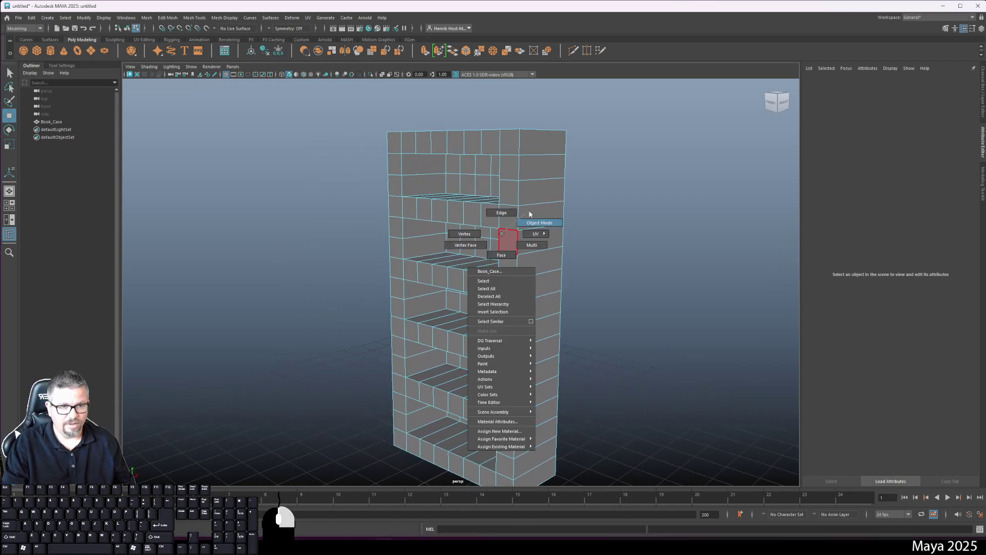
right_drag(533, 211, 533, 213)
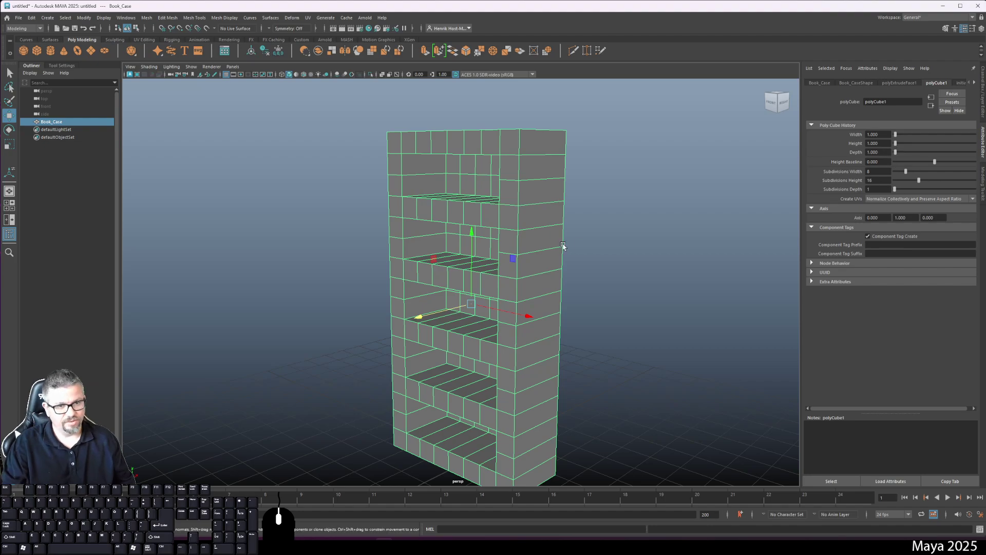
alt+drag(546, 291, 596, 252)
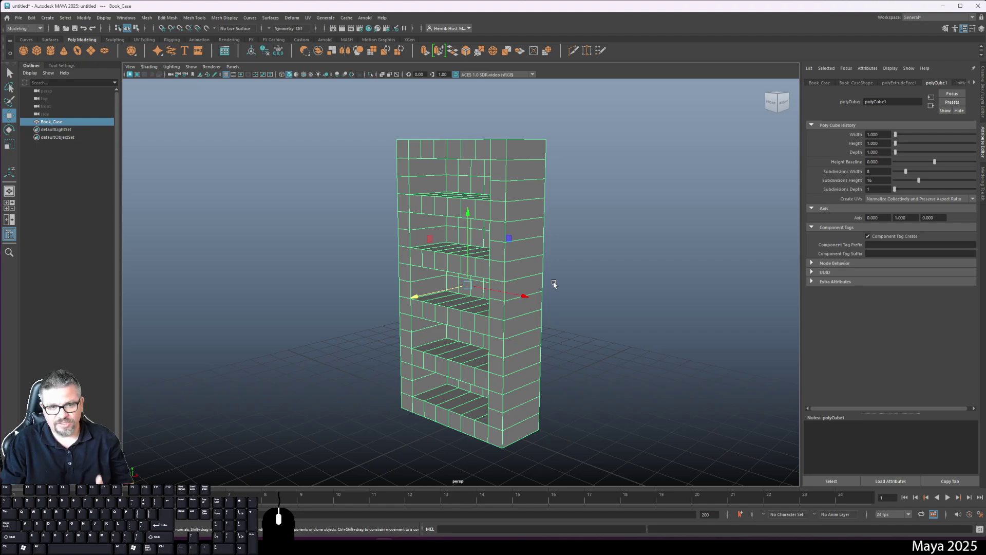
- Select three stacked faces at the top right of the bookcase
right_drag(527, 184, 527, 174)
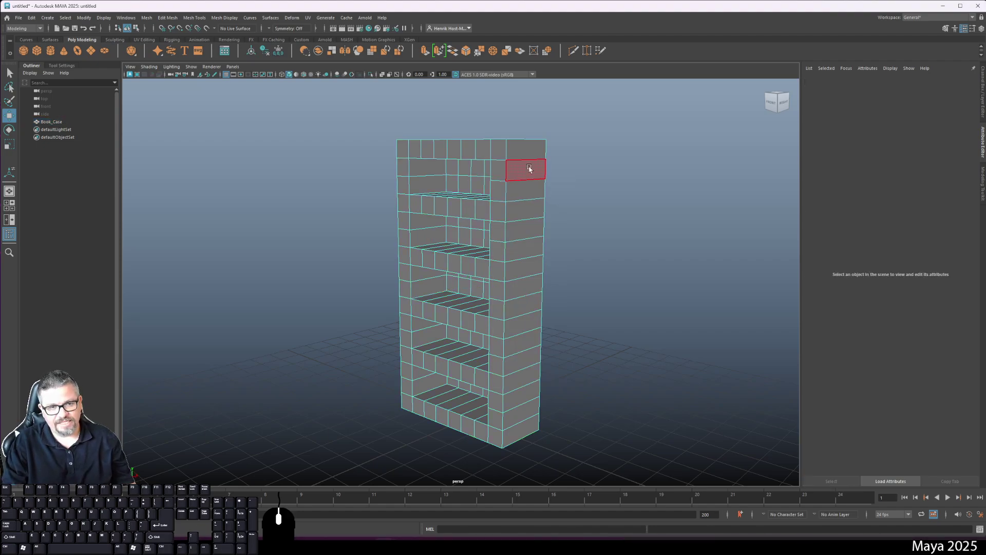
click(530, 156)
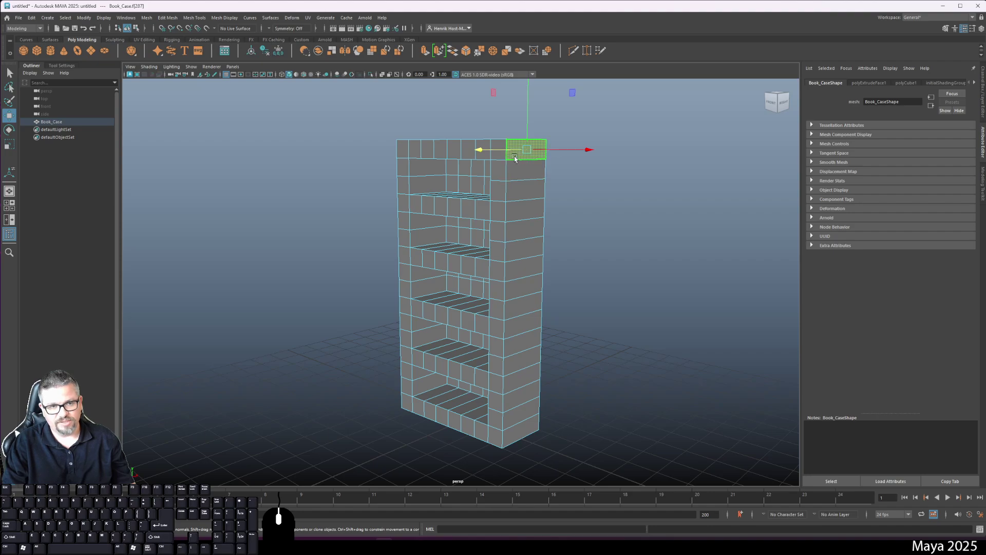
shift+click(525, 170)
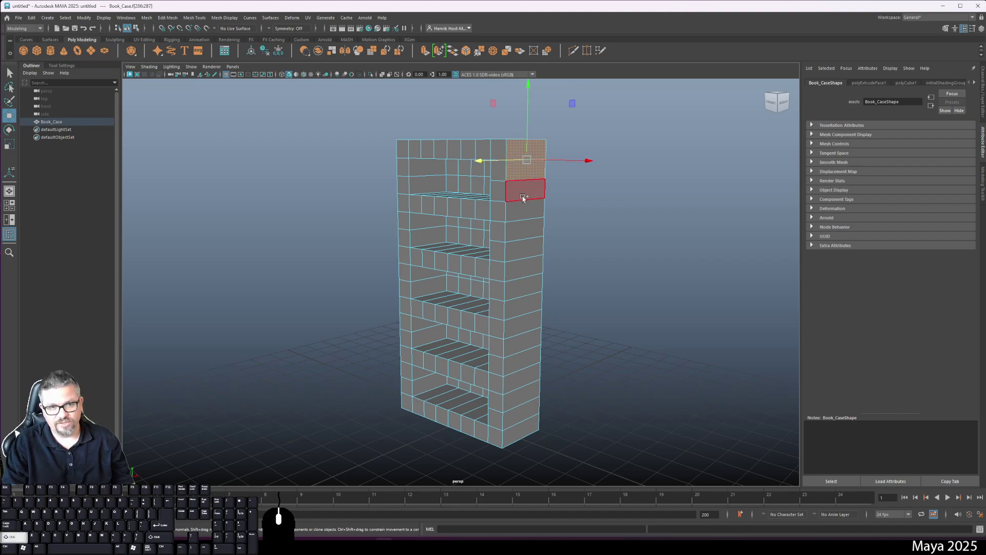
shift+click(523, 195)
alt+drag(467, 231, 467, 233)
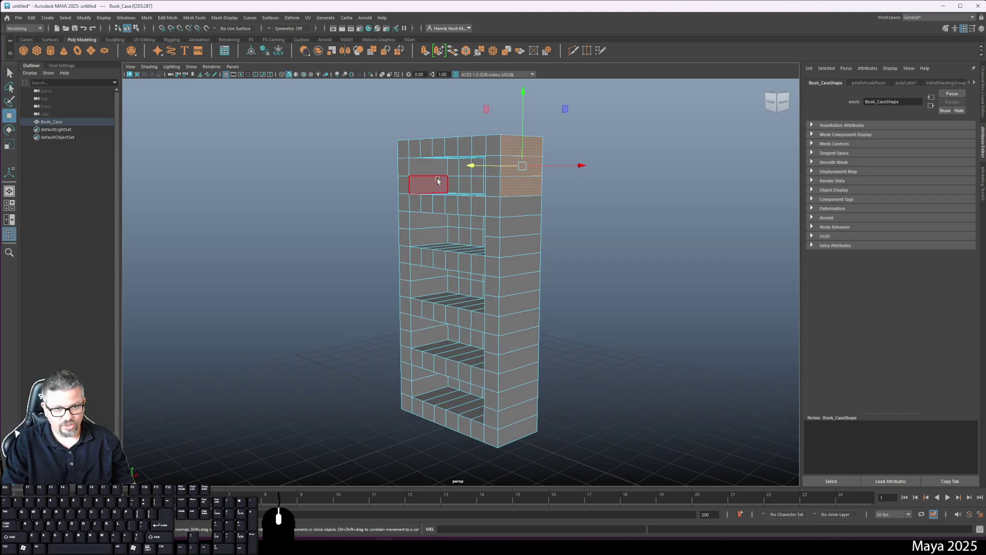
alt+drag(461, 188, 462, 202)
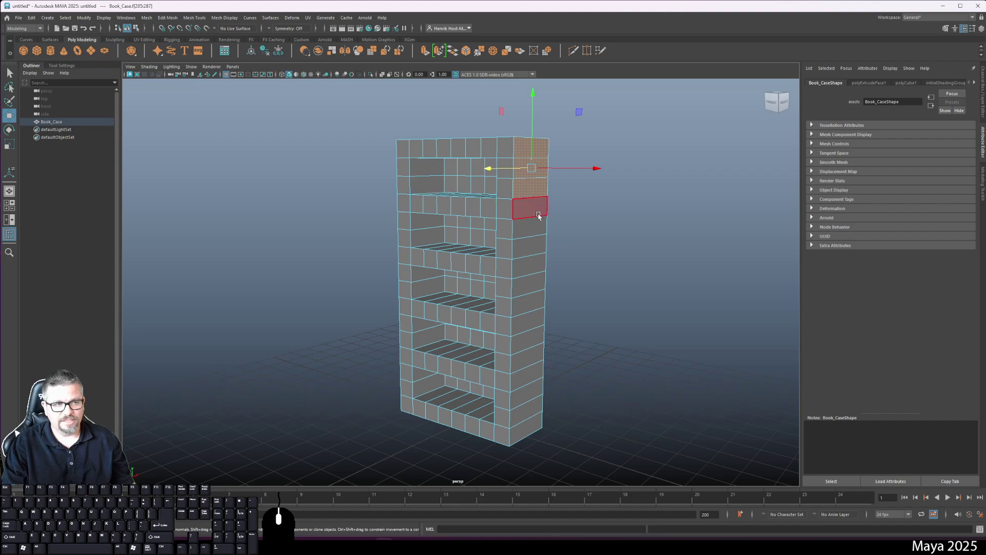
- Return to object mode, reselect Book_Case, and try Subdivisions Width 13 before reverting to 8
right_click(501, 156)
click(539, 144)
click(566, 206)
click(529, 224)
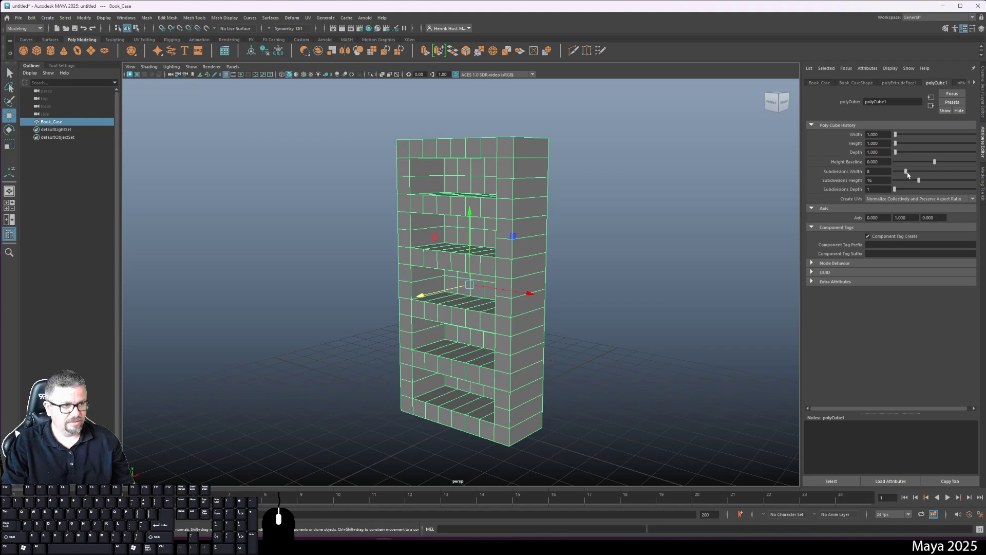
drag(907, 175, 914, 175)
key(ctrl+z)
key(ctrl+z)
key(ctrl+z)
key(ctrl+z)
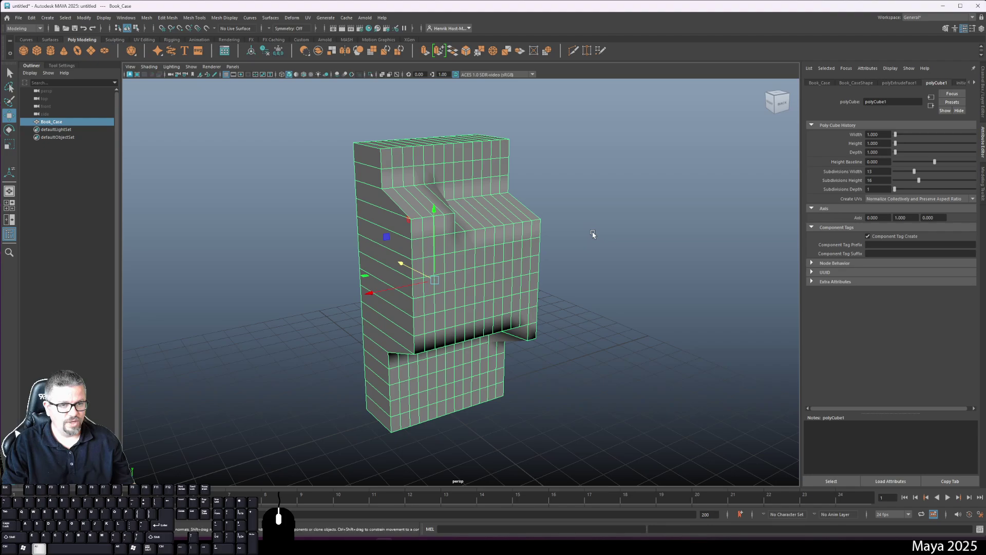
key(shift+z)
key(shift+z)
key(shift+z)
key(shift+z)
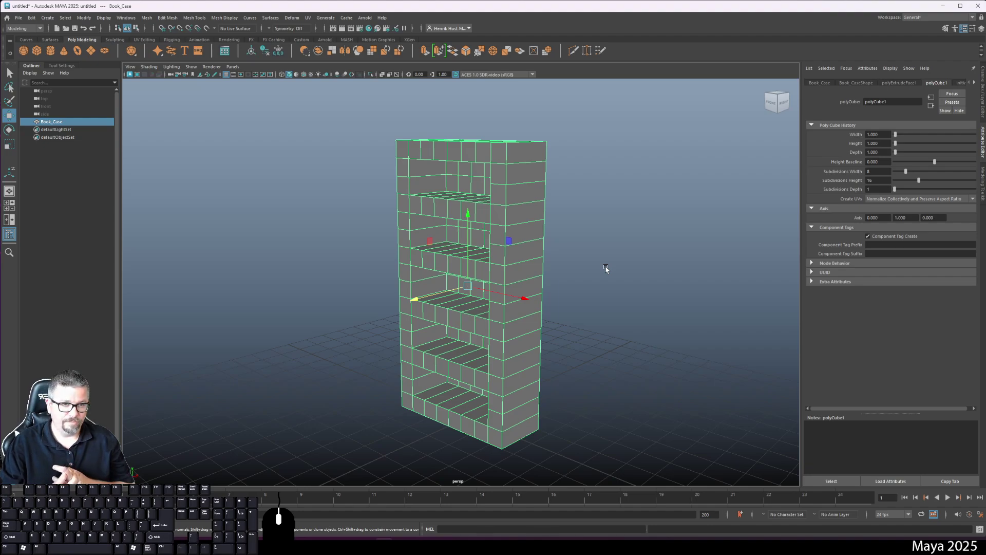
mouse_move(531, 146)
right_down()
mouse_move(520, 149)
mouse_move(530, 153)
right_up()
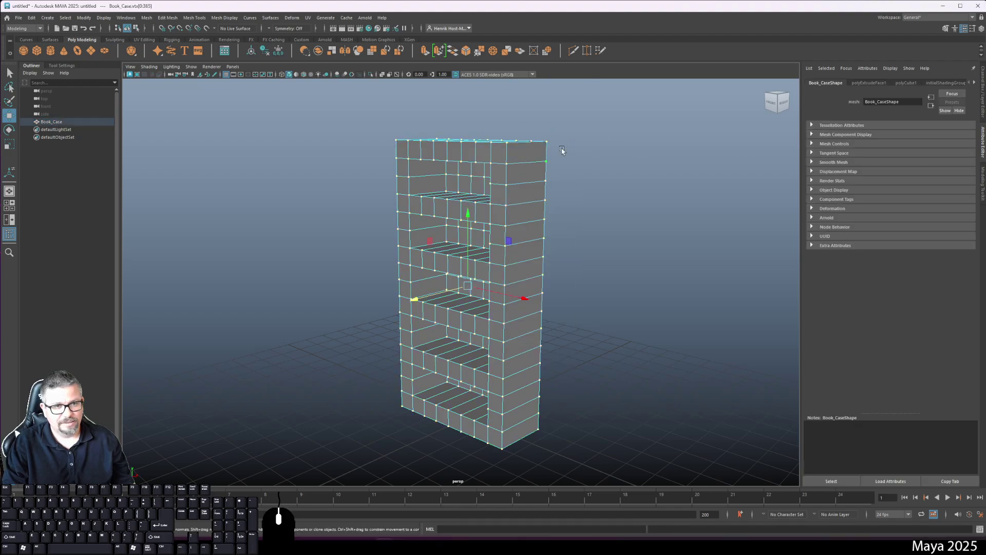
click(557, 149)
click(546, 141)
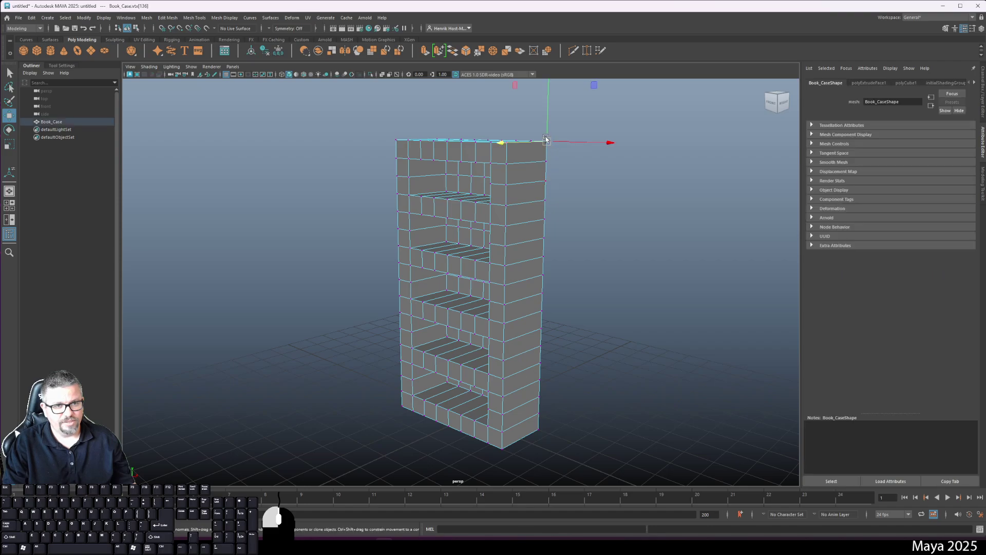
drag(546, 141, 601, 97)
alt+drag(545, 198, 524, 190)
key(ctrl+z)
alt+drag(550, 236, 528, 238)
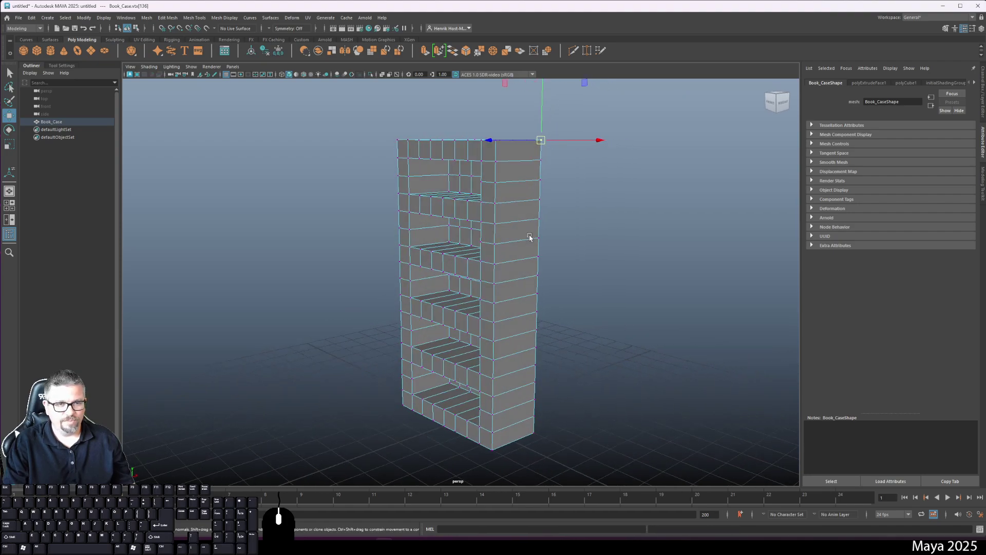
key(ctrl+z)
right_drag(478, 134, 478, 105)
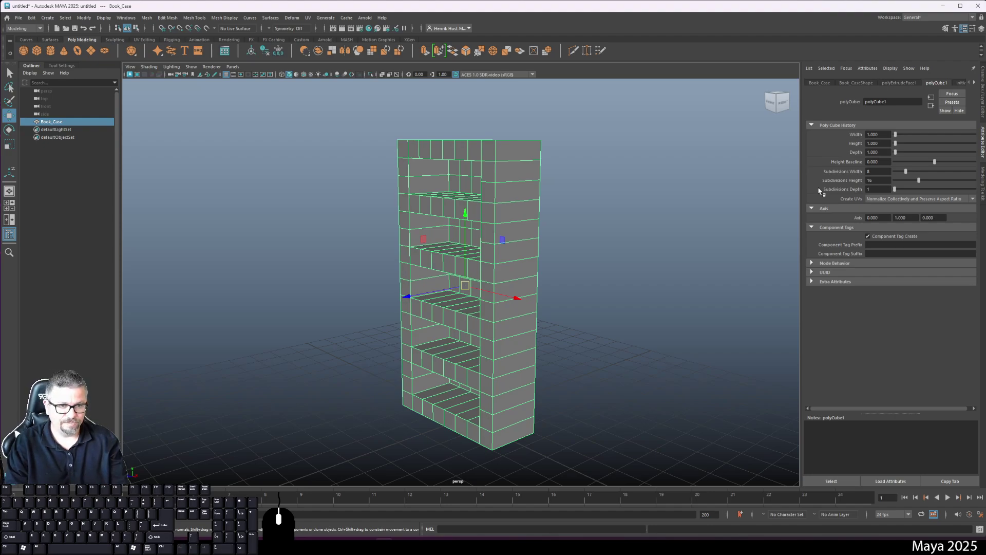
alt+drag(680, 215, 500, 257)
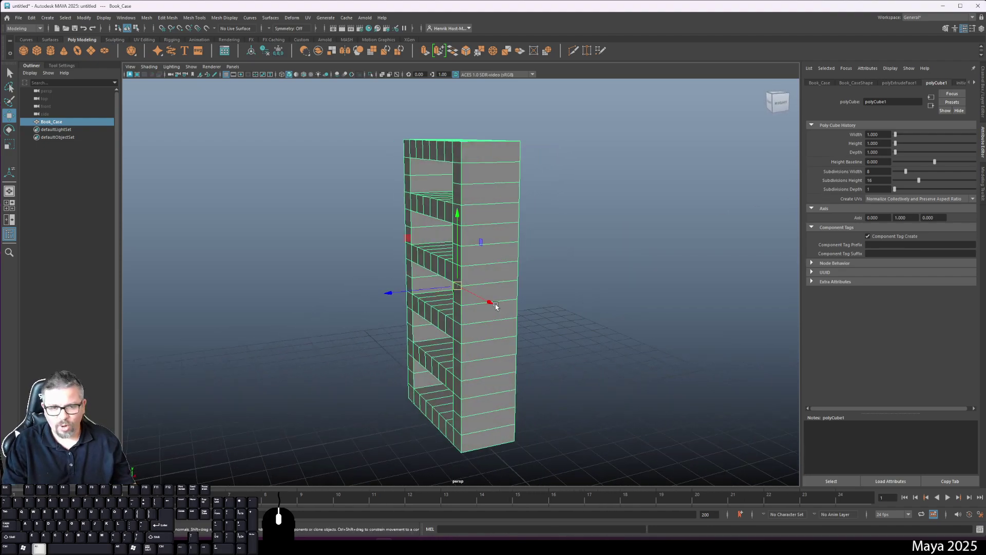
alt+drag(495, 304, 504, 286)
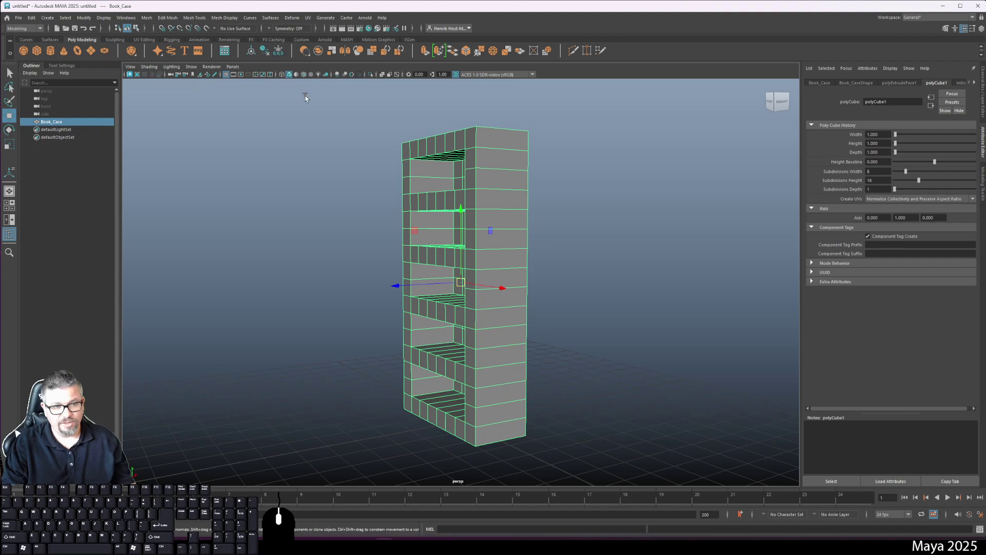
- Open the Modeling Toolkit, deselect Book_Case, and display the Move Tool settings
click(982, 178)
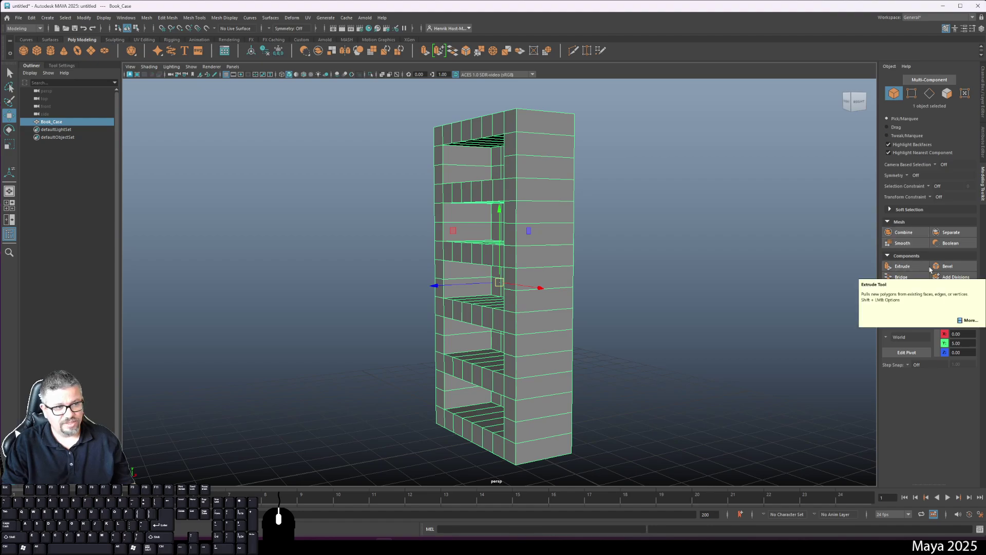
click(790, 241)
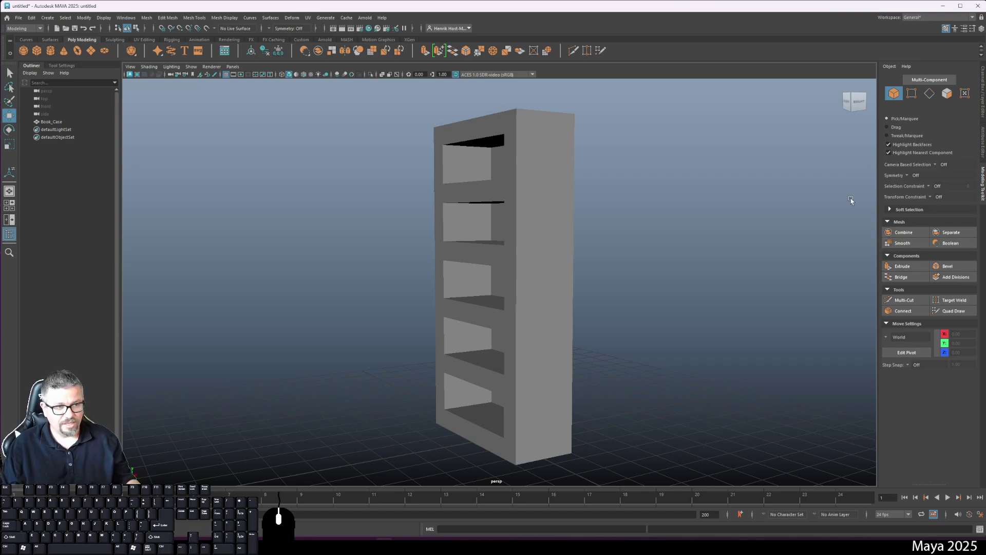
click(54, 67)
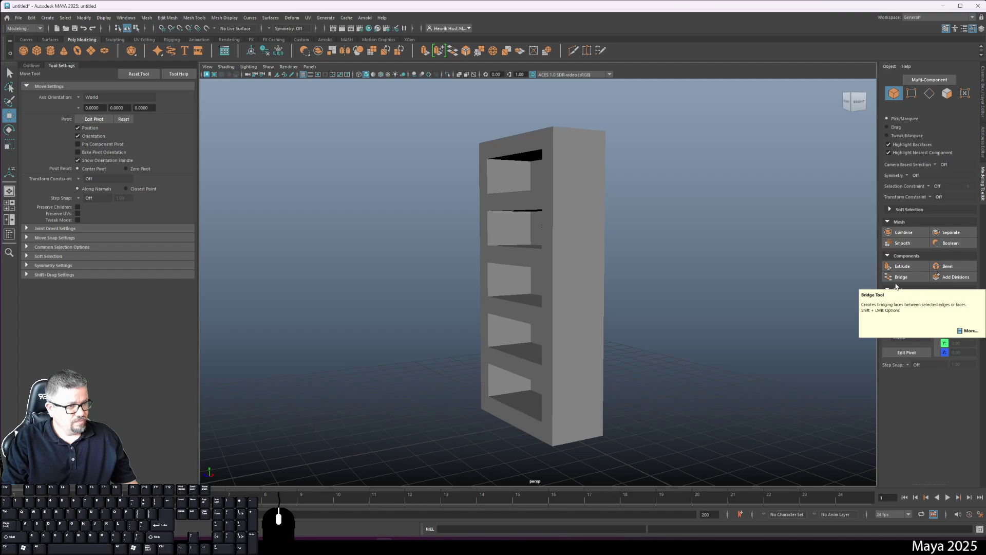
- Check the Mesh Display menu, then select Book_Case in the viewport
click(830, 281)
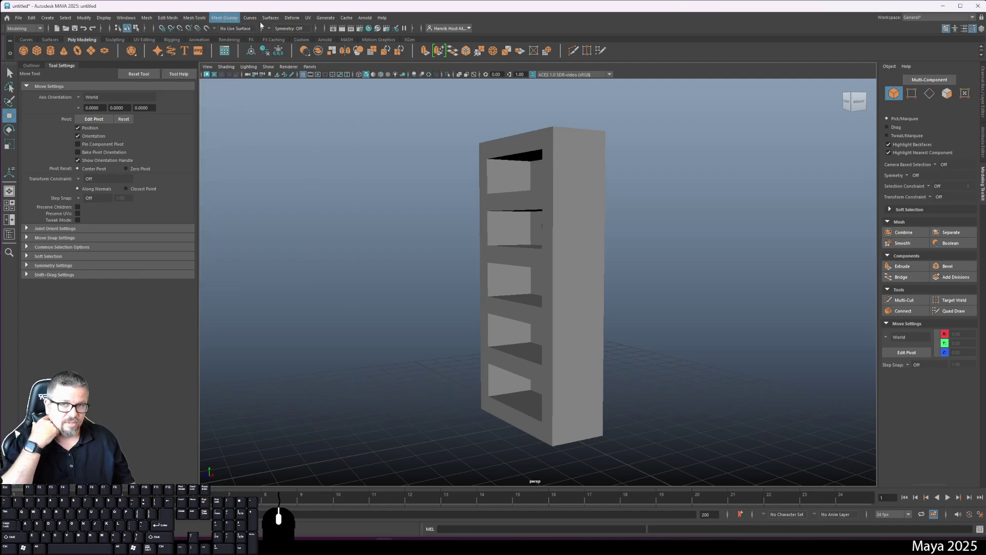
click(235, 18)
click(233, 18)
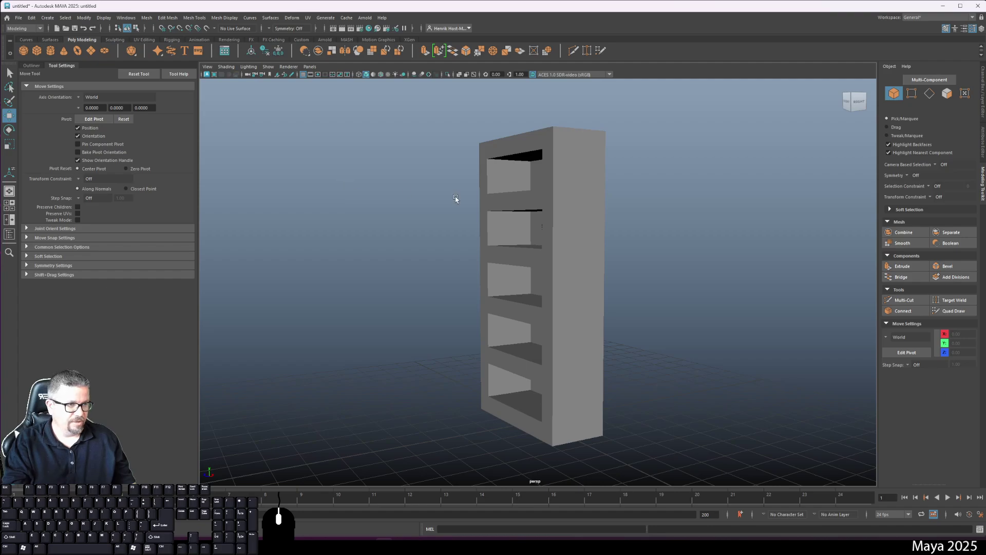
- Marquee-select the whole Book_Case mesh and review its polyCube1 attributes, then return to the Channel Box
click(569, 206)
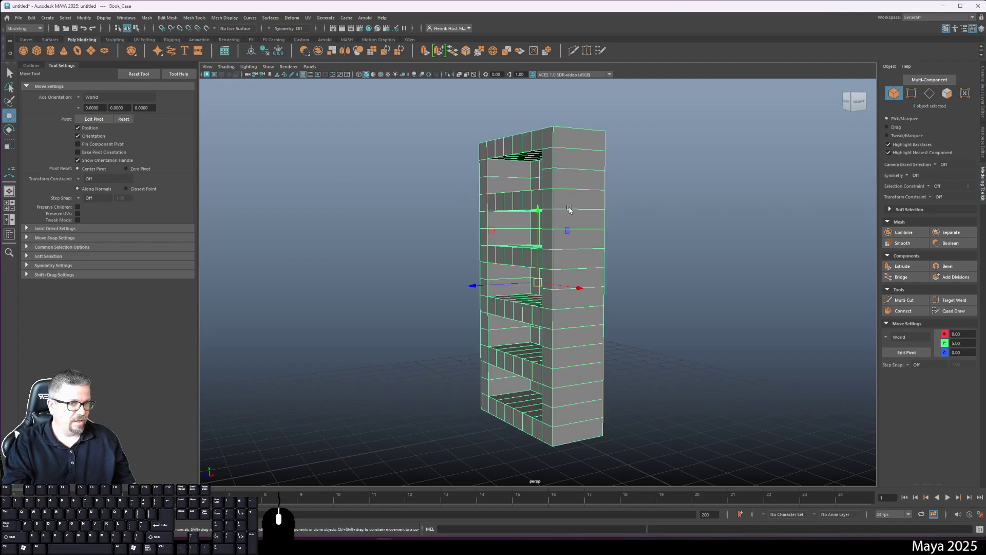
click(704, 159)
drag(699, 186, 423, 446)
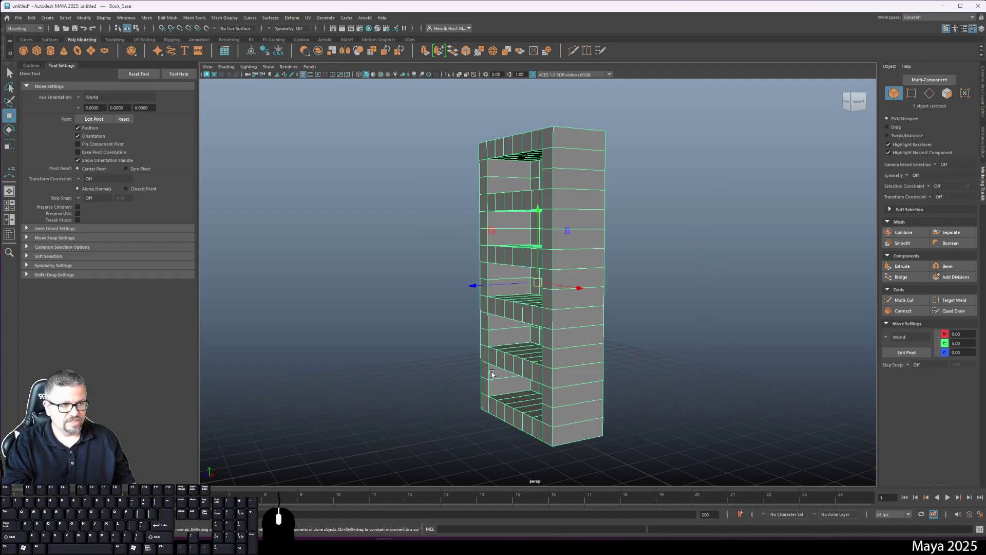
click(982, 149)
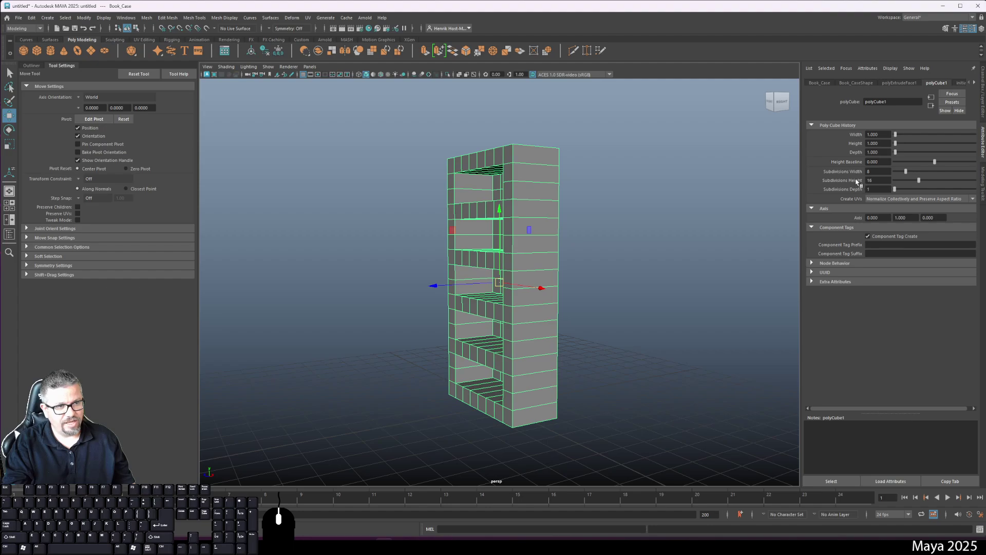
click(982, 97)
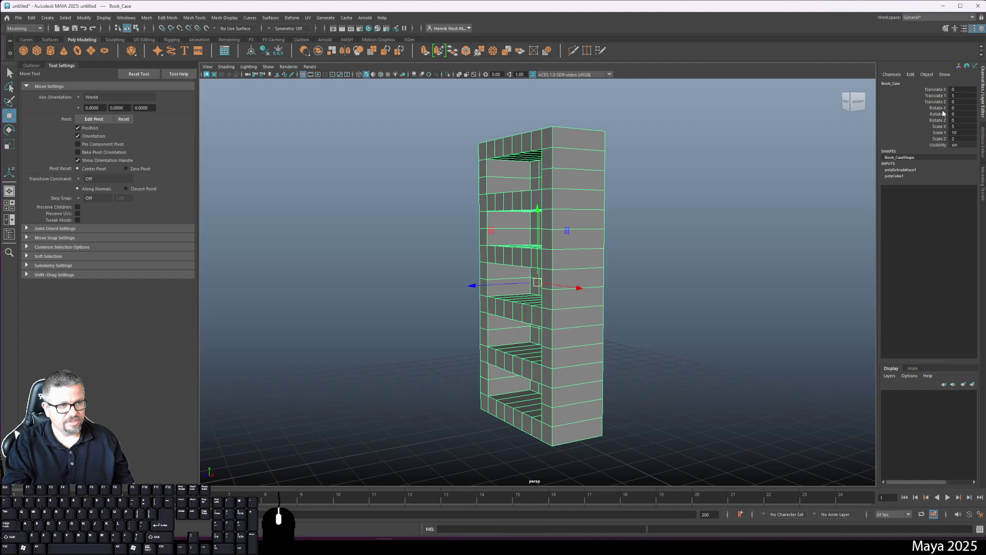
- Reselect the bookcase from a front-right view and show its polyExtrudeFace1 attributes (Divisions 1, Offset 0, Thickness 0)
click(643, 238)
click(564, 230)
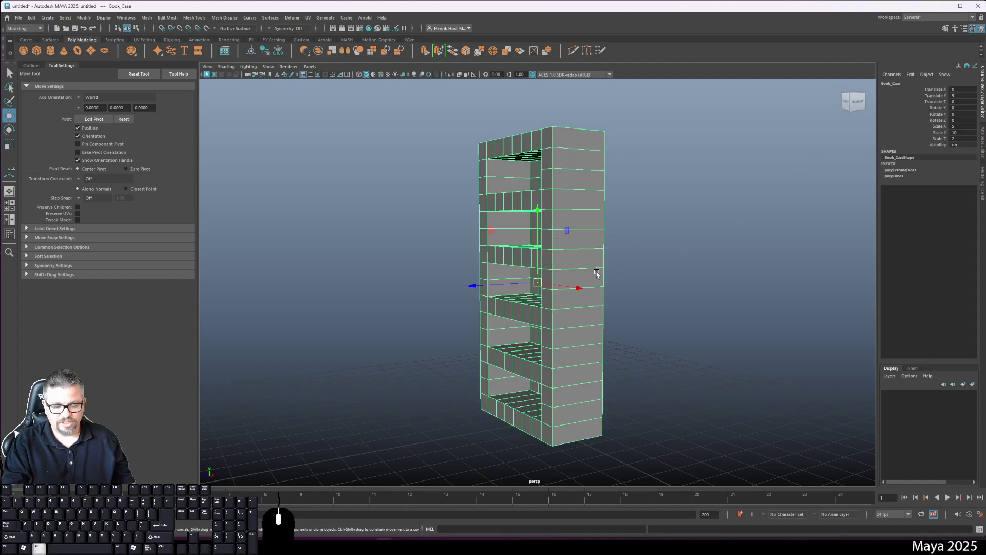
alt+drag(594, 273, 645, 238)
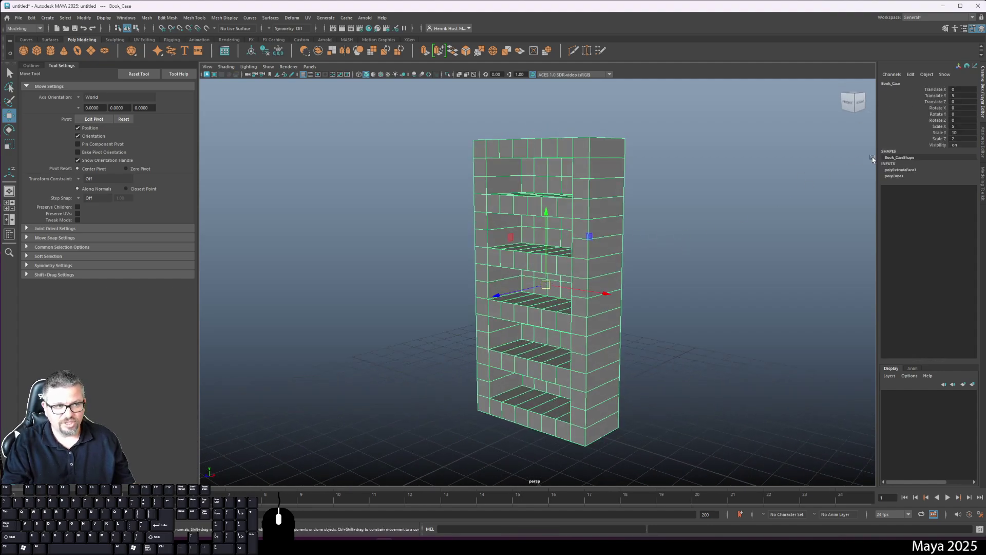
click(981, 142)
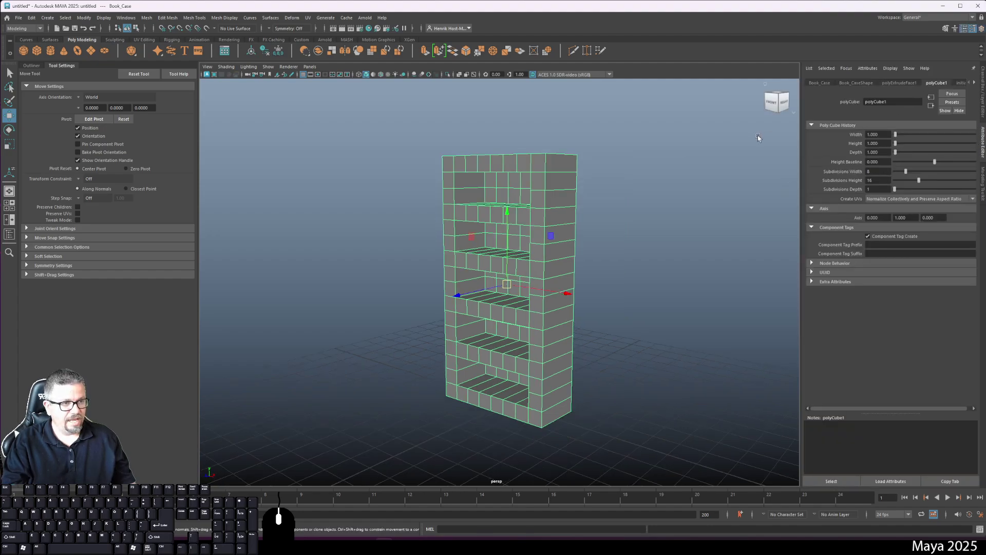
click(895, 83)
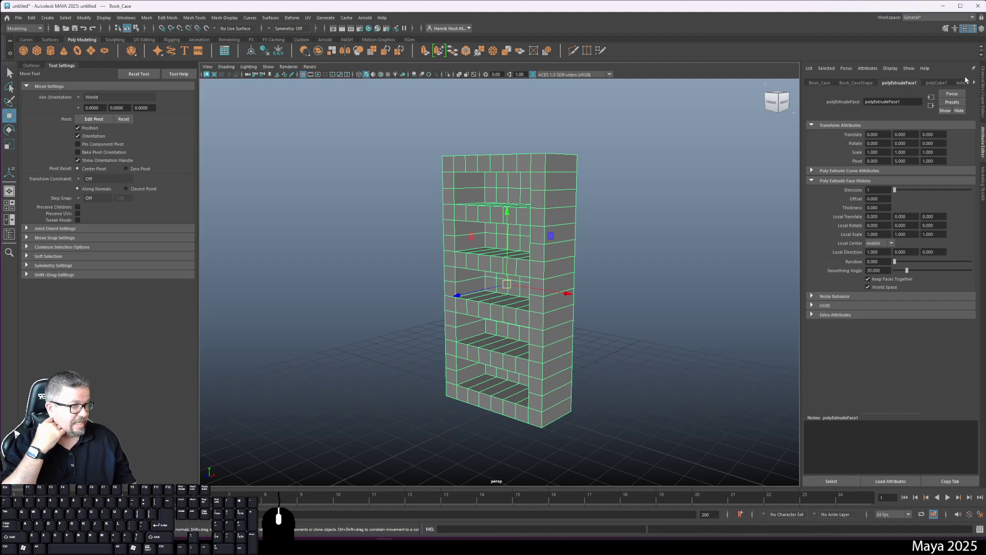
- Switch to the Channel Box and reselect Book_Case to list its polyExtrudeFace1 and polyCube1 inputs
click(983, 91)
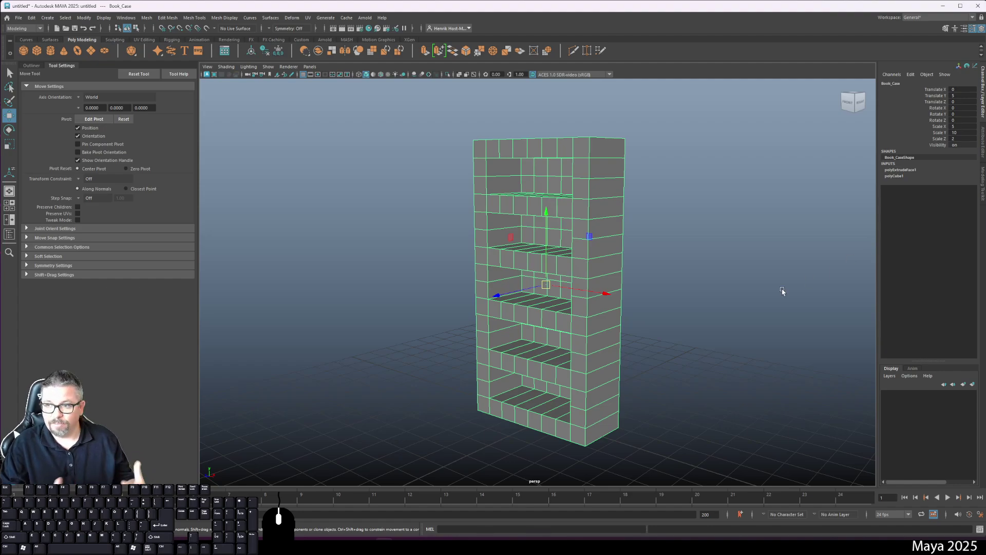
click(702, 271)
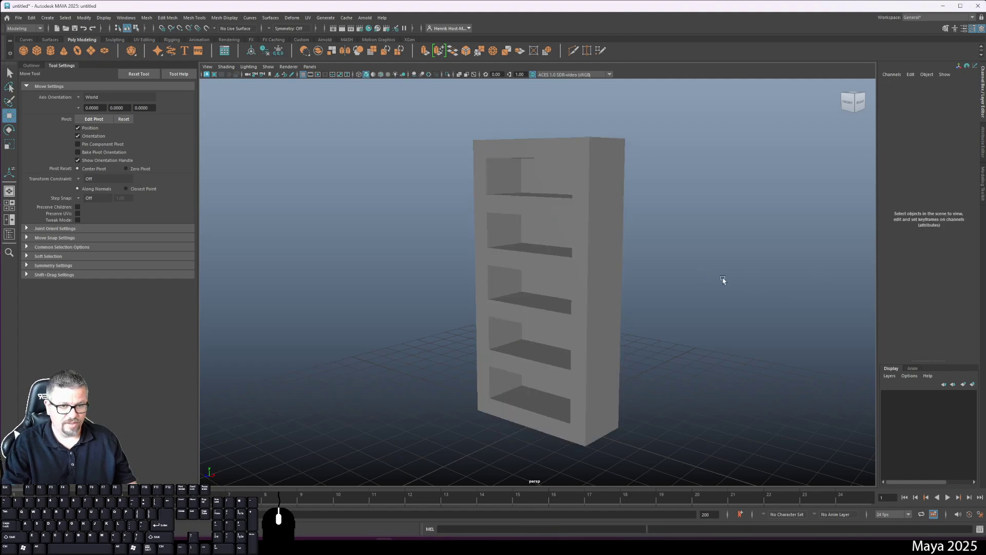
click(611, 286)
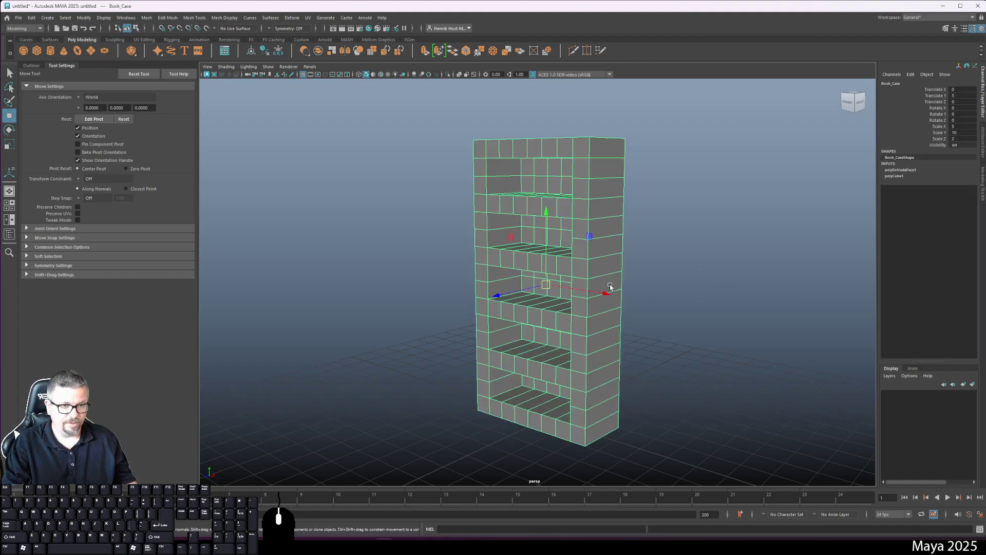
- Marquee-select Book_Case with its polyExtrudeFace1 node in the Attribute Editor and the Outliner docked beside the viewport
click(703, 206)
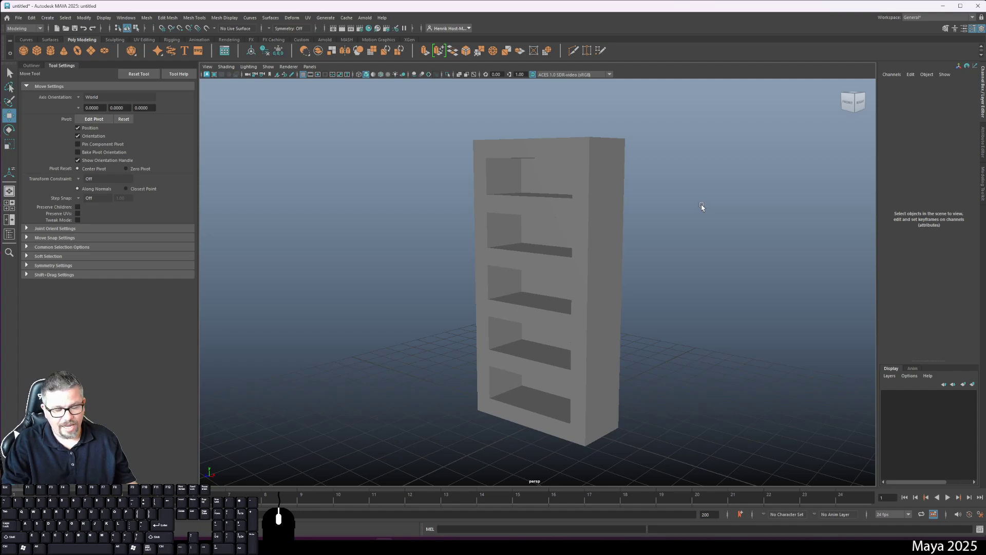
click(605, 206)
click(687, 204)
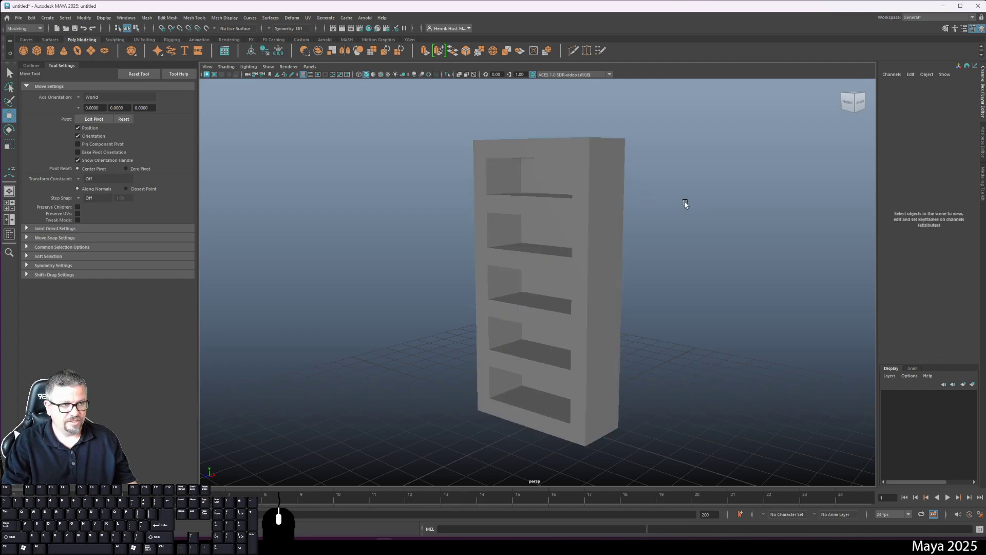
click(983, 149)
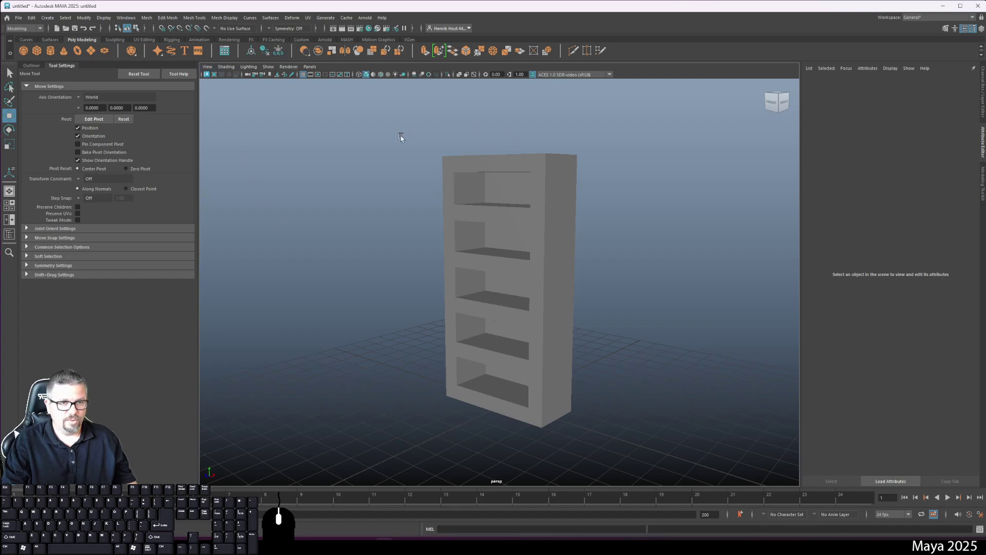
drag(402, 138, 514, 231)
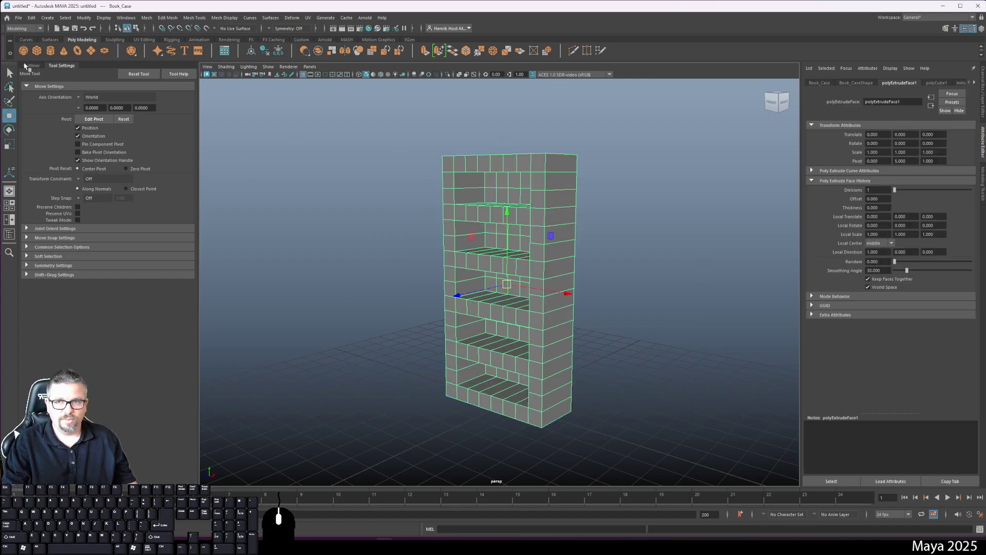
click(27, 66)
drag(326, 133, 450, 277)
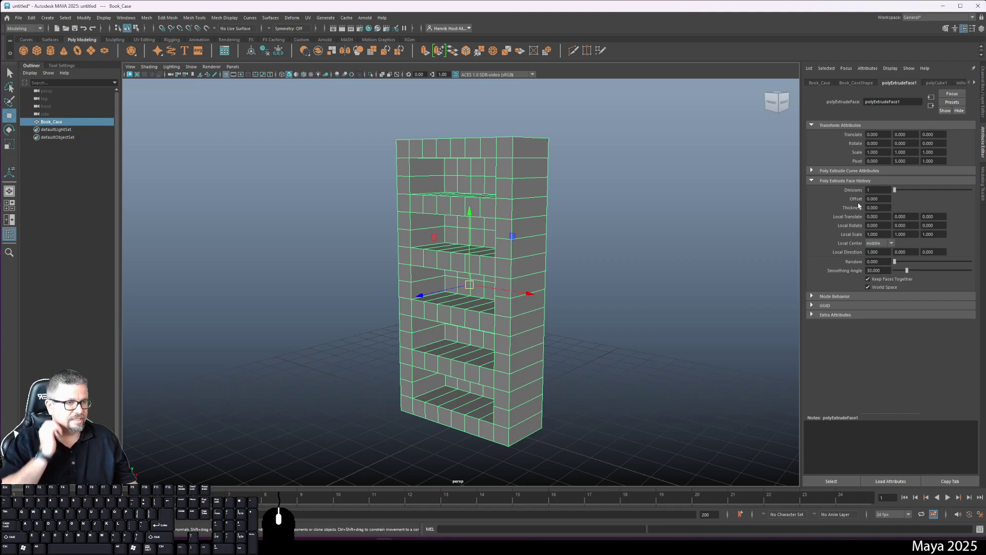
- Show Book_Case's polyCube1 node in the Attribute Editor: size 1, subdivisions 8, 10 and 1
click(936, 82)
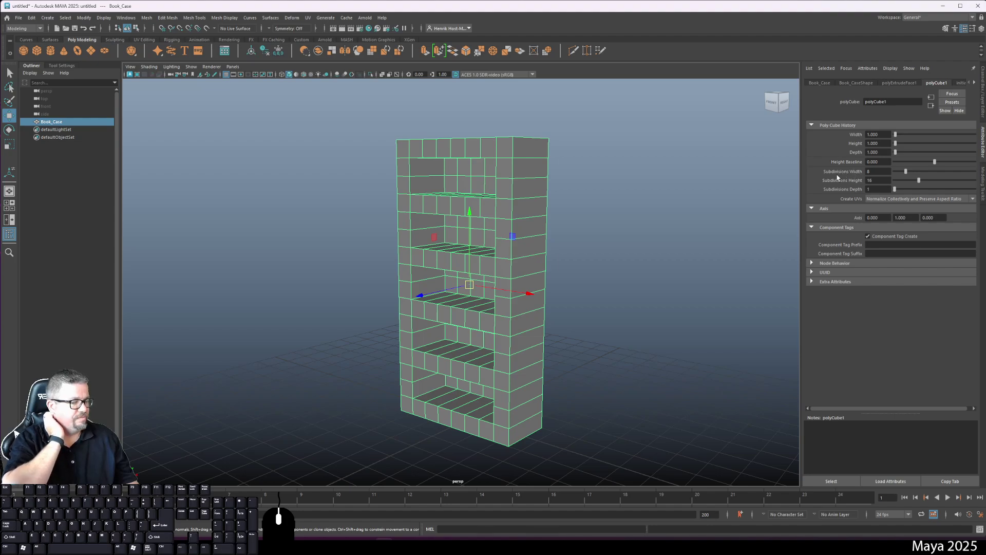